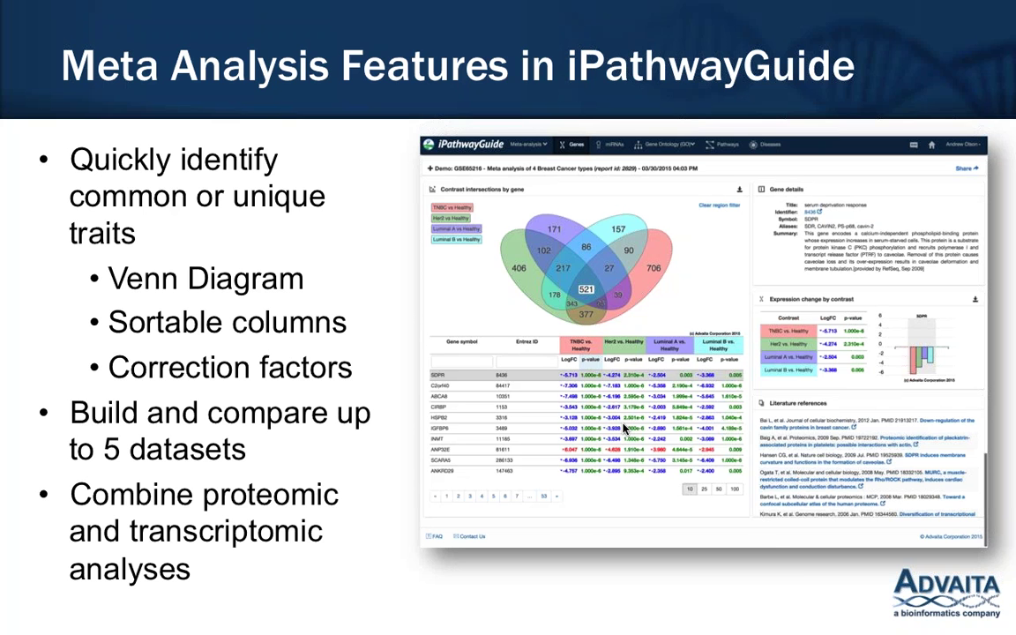
Leave the slide show, switch to Chrome and display the iPathwayGuide dashboard in full screen
key("Right")
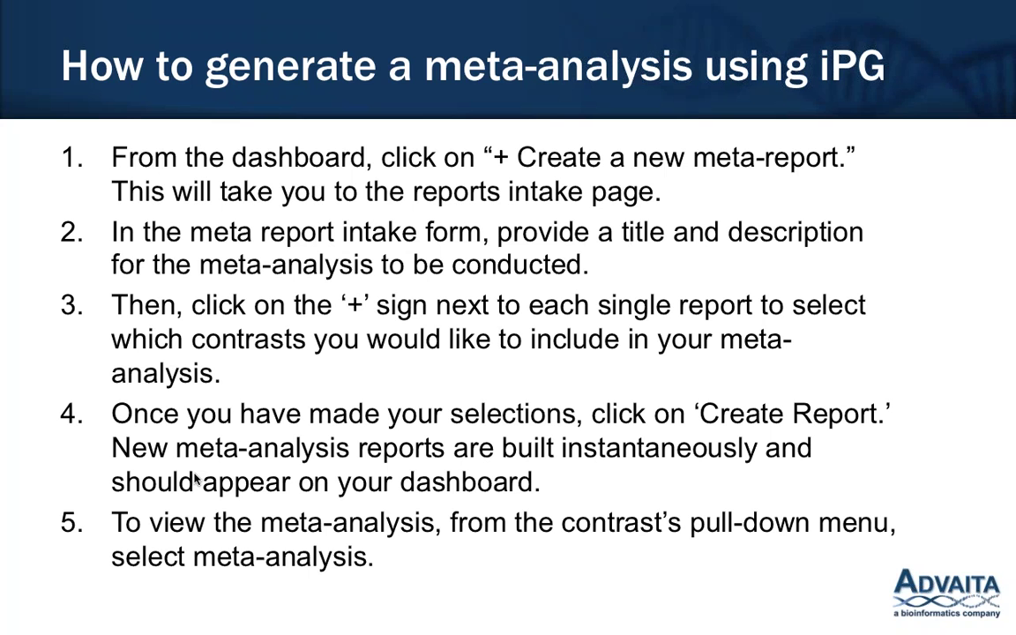
key("Escape")
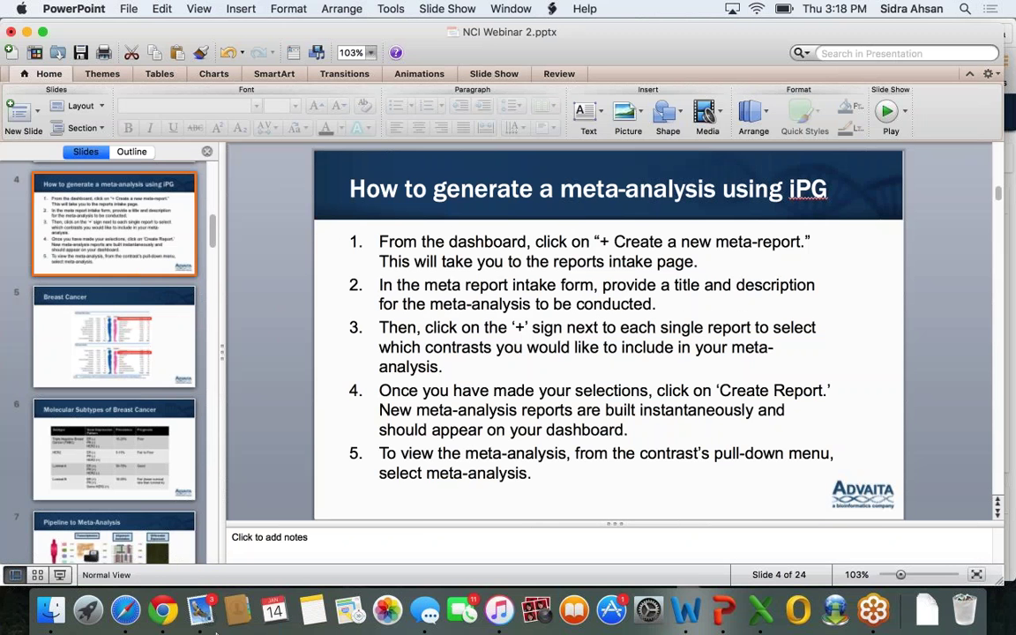
left_click(162, 623)
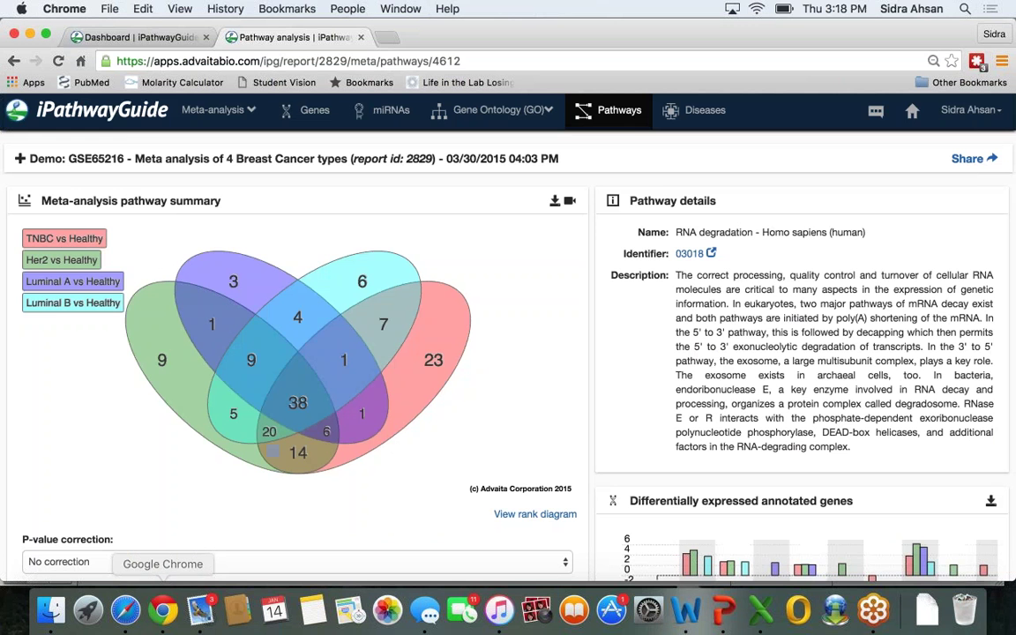
left_click(140, 38)
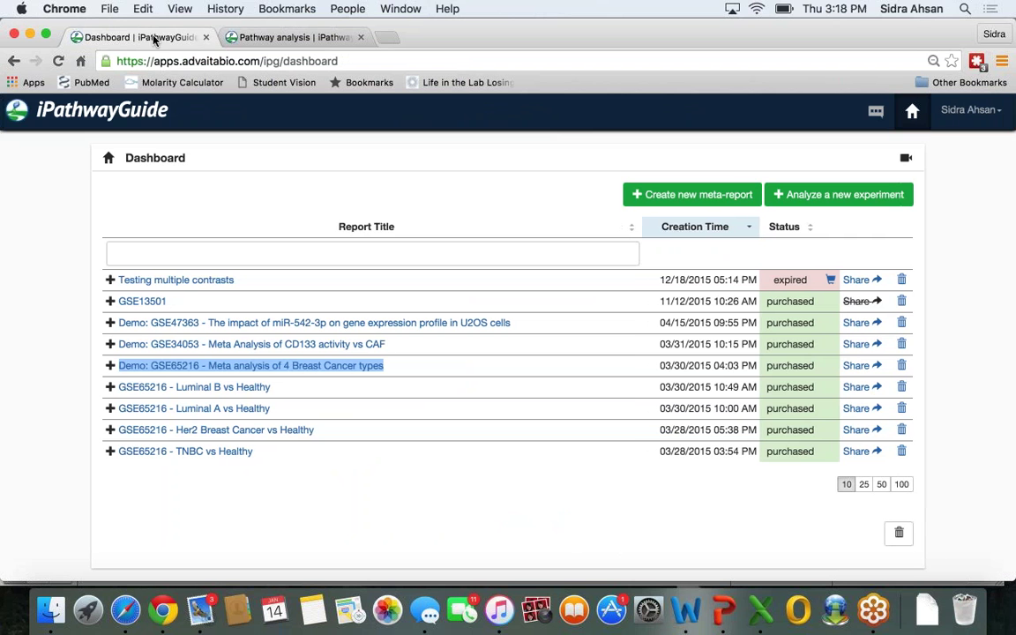
left_click(46, 35)
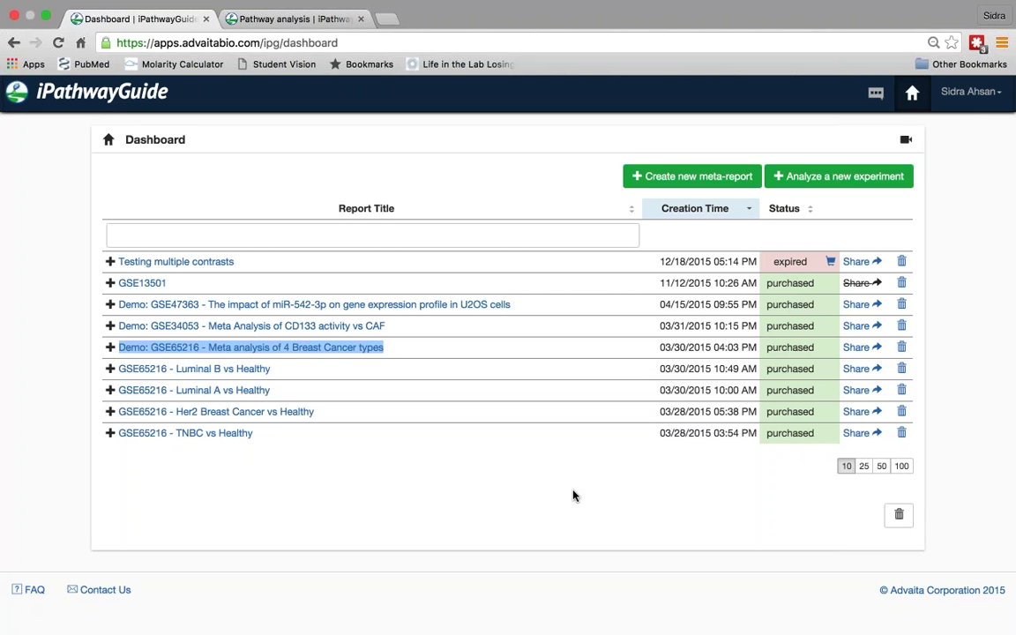
Start a new meta-report titled "Meta-analysis NCI" with the description "M.A BC subtypes"
left_click(681, 177)
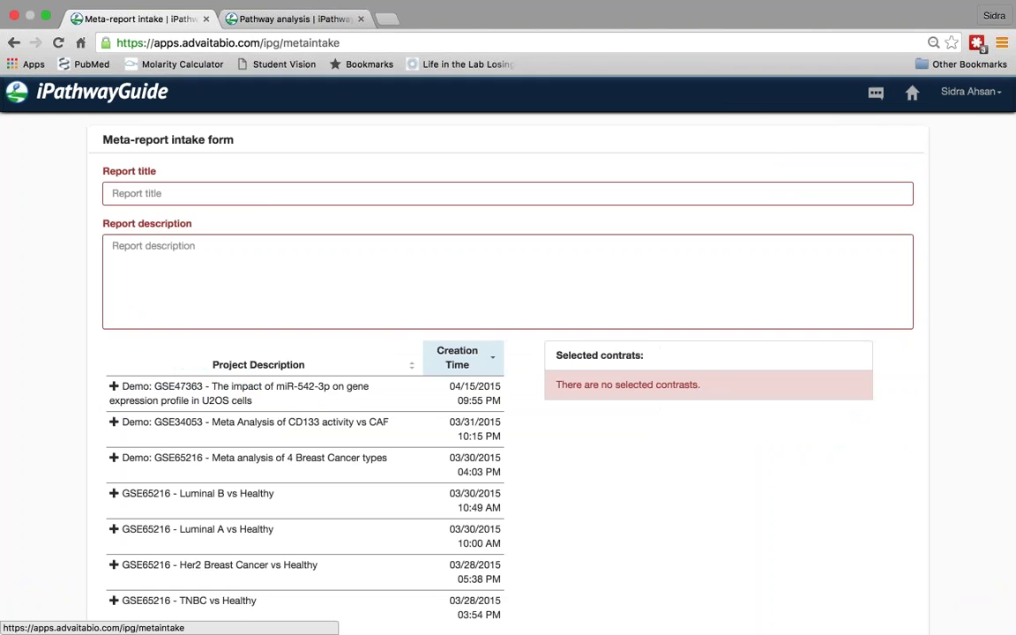
left_click(263, 196)
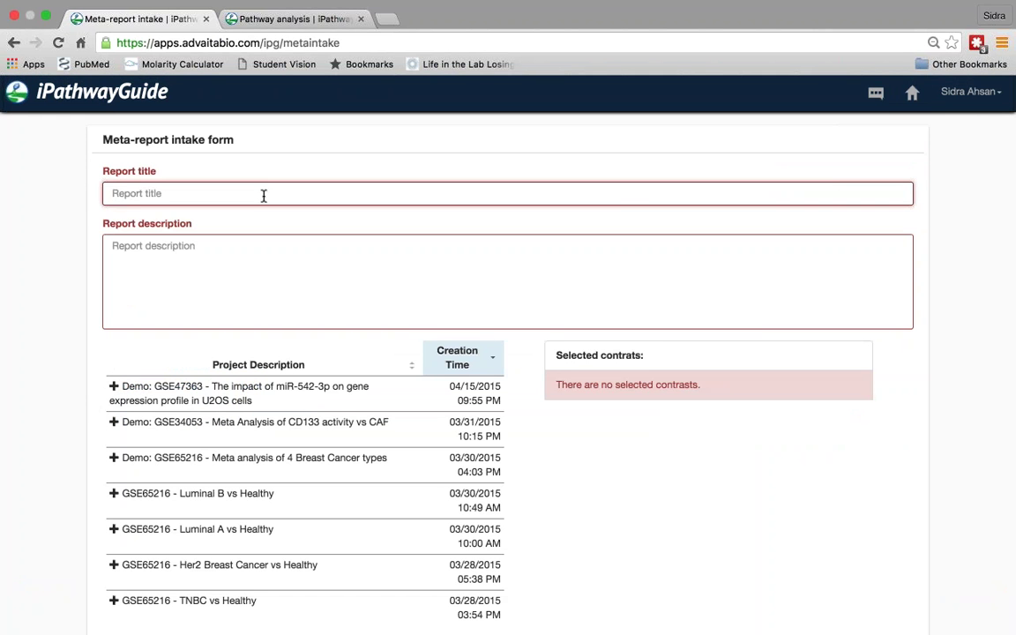
type("Meta-anal")
key("BackSpace")
type("alysis NCI")
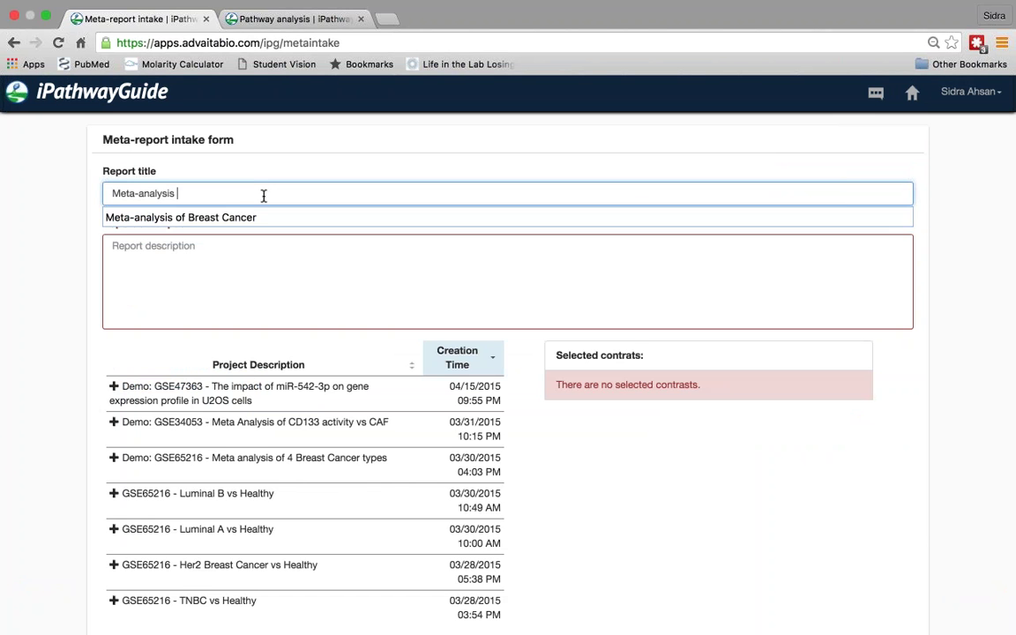
left_click(198, 247)
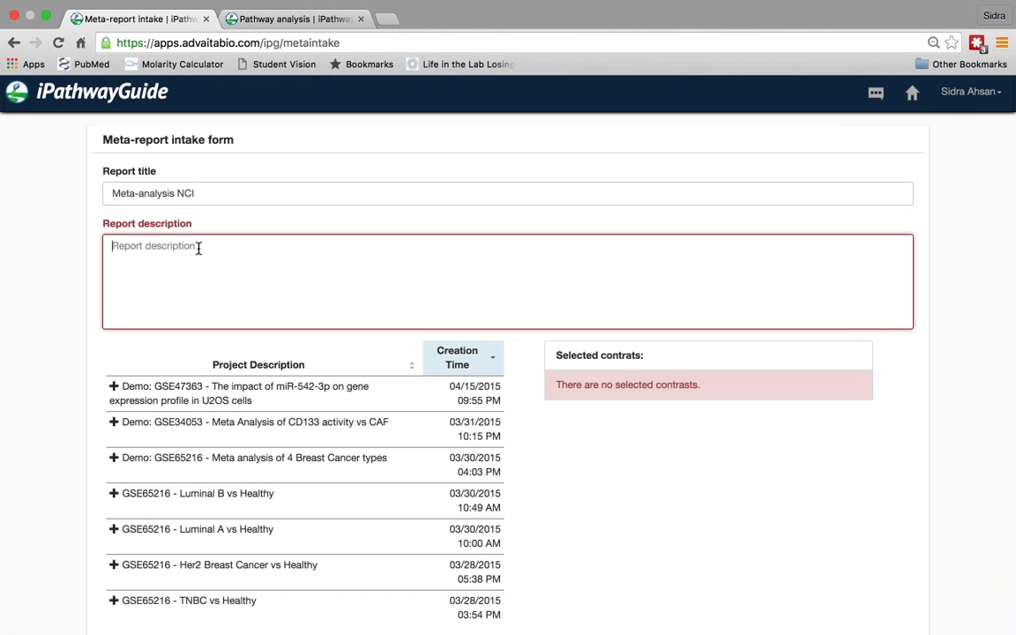
type("M.A BC subt")
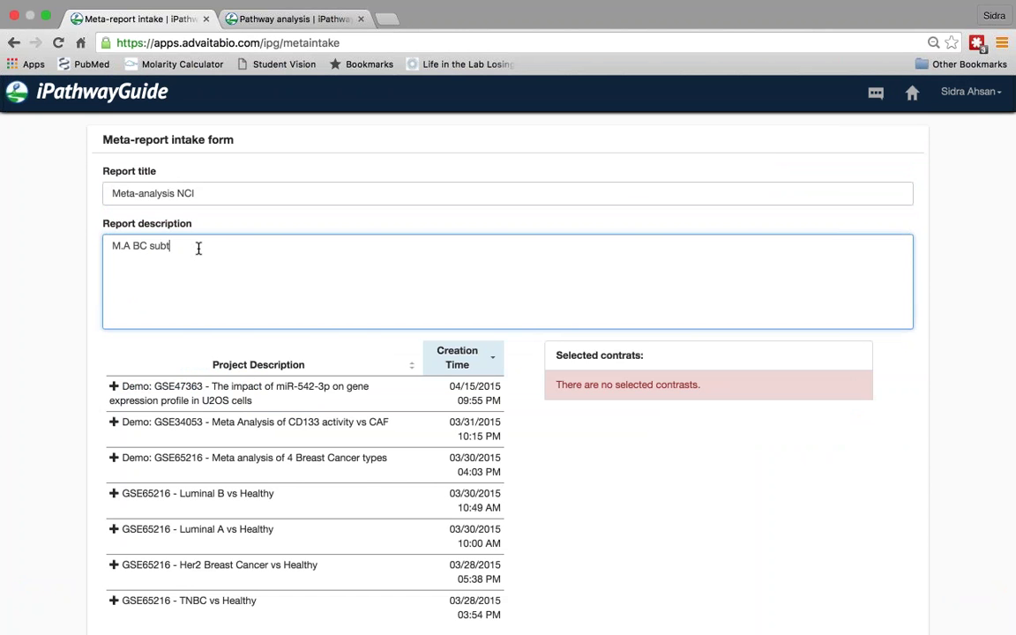
type("ypes")
Add the Luminal B vs. Healthy and Luminal A vs. Healthy contrasts from their GSE65216 projects to the meta-report
scroll(308, 327, "down", 1)
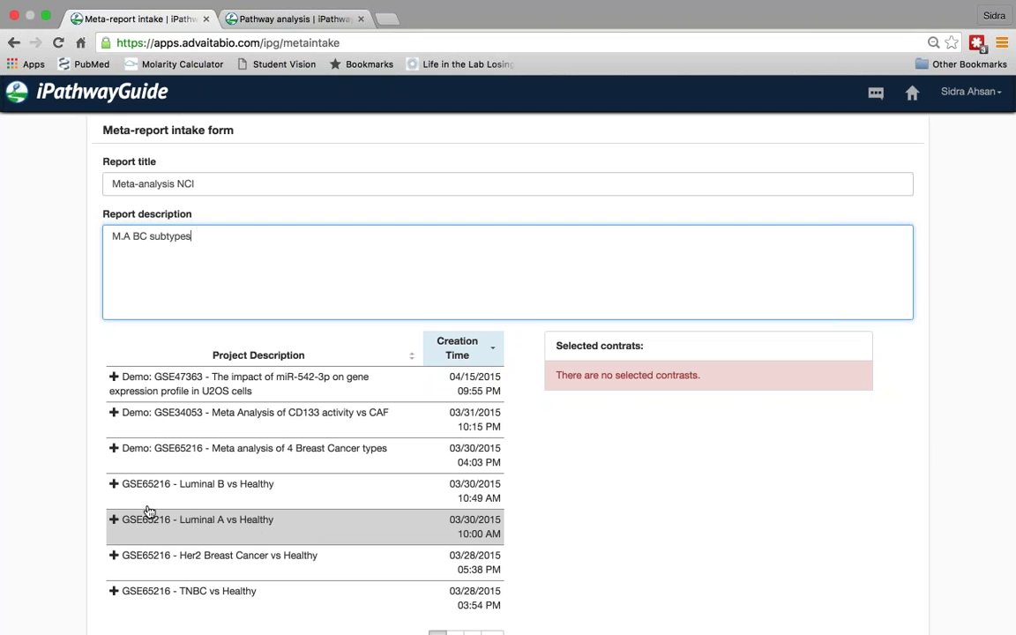
scroll(74, 482, "down", 2)
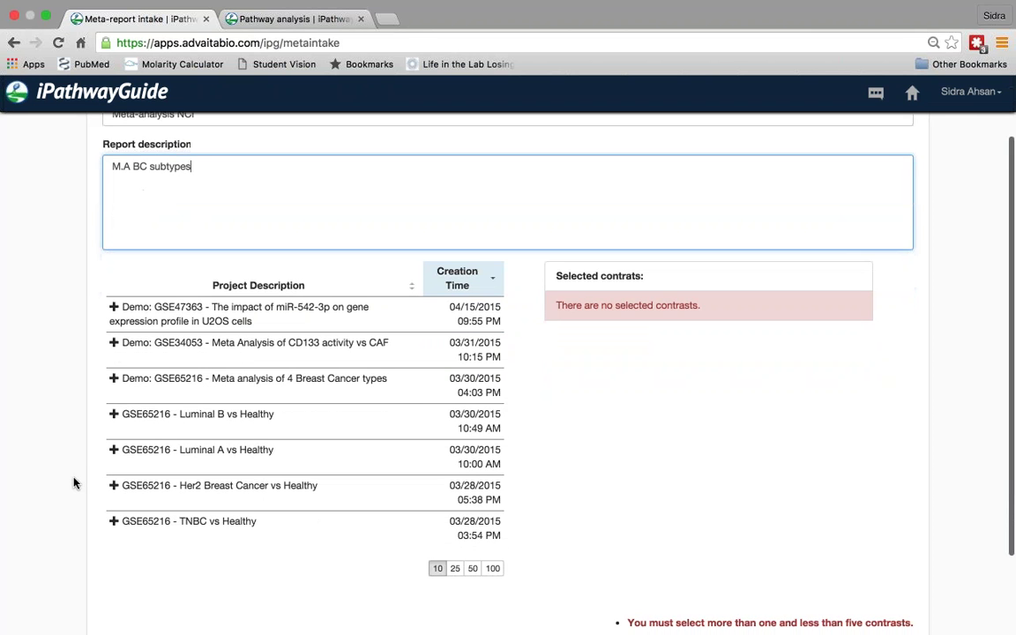
left_click(117, 417)
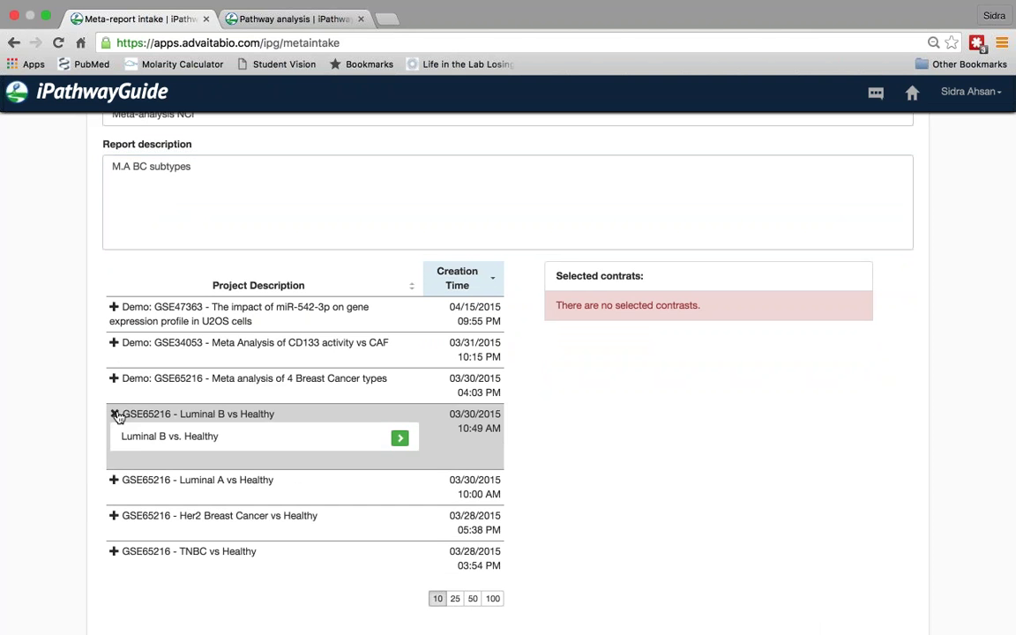
left_click(400, 438)
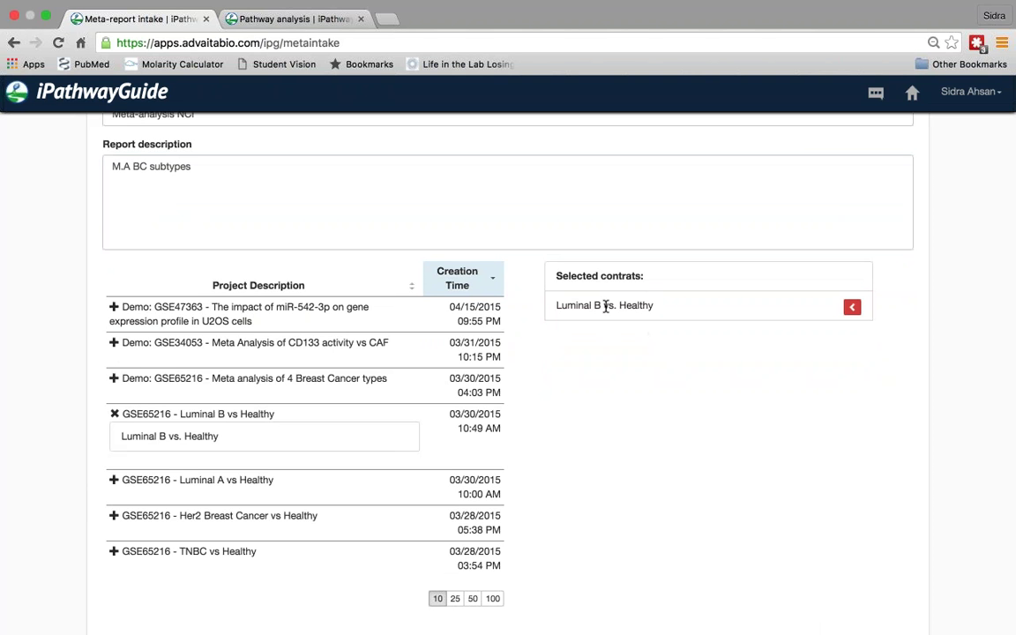
left_click(114, 482)
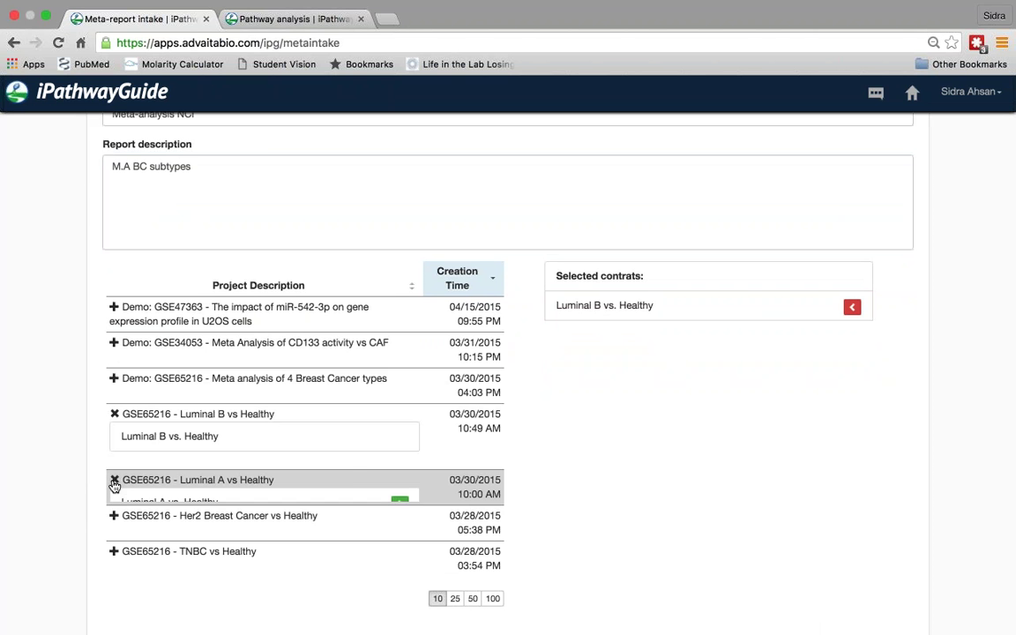
left_click(401, 503)
Add the Her2 vs. Healthy and TNBC vs. Healthy contrasts from their GSE65216 projects to the meta-report
scroll(19, 498, "down", 2)
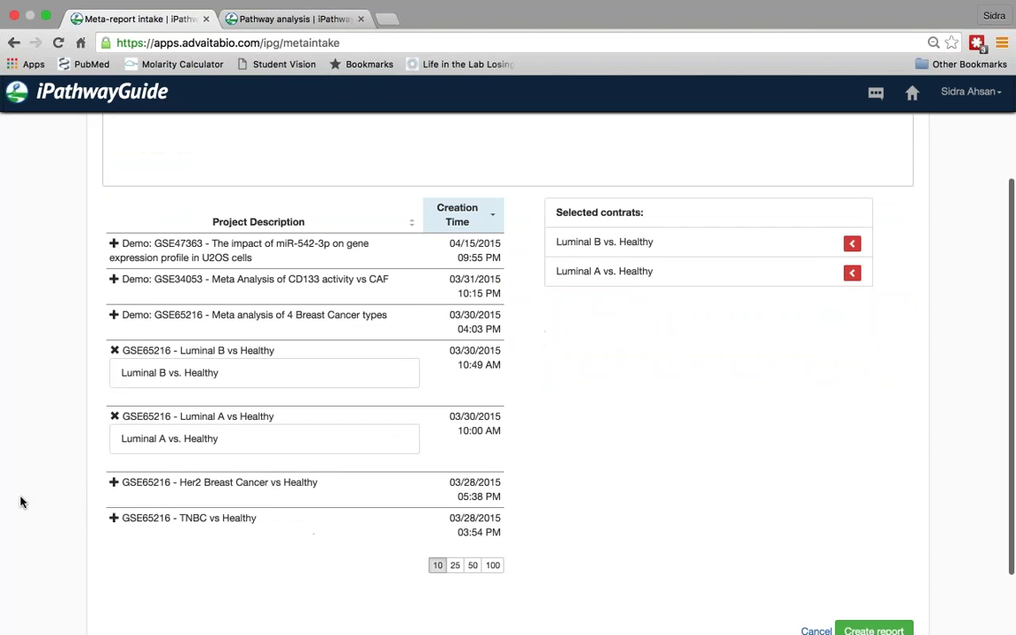
left_click(114, 482)
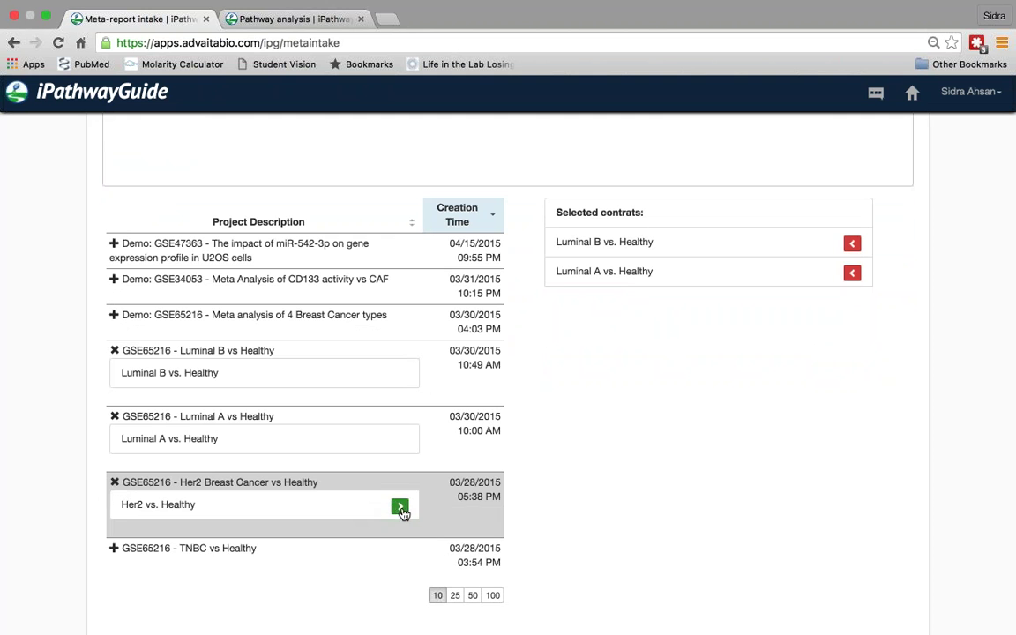
left_click(400, 504)
left_click(116, 547)
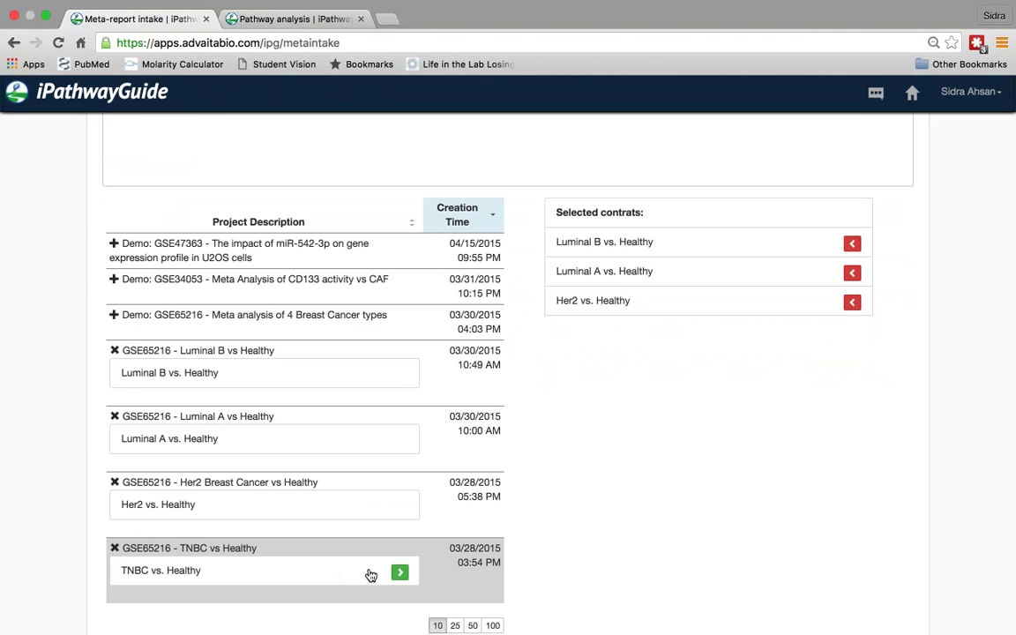
left_click(400, 572)
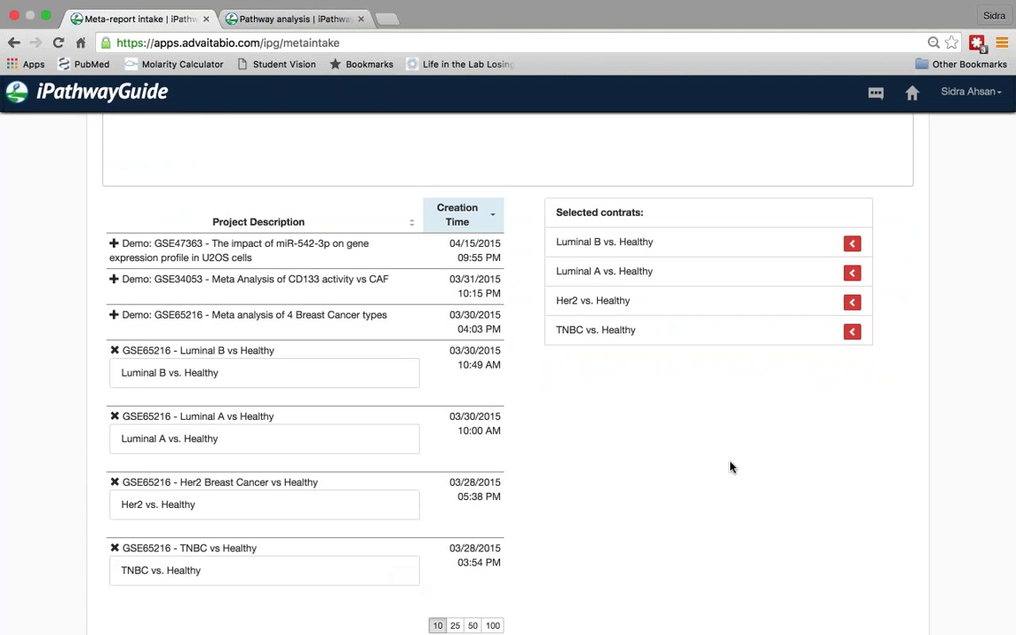
Create the meta-report from the four selected contrasts
scroll(730, 467, "down", 1)
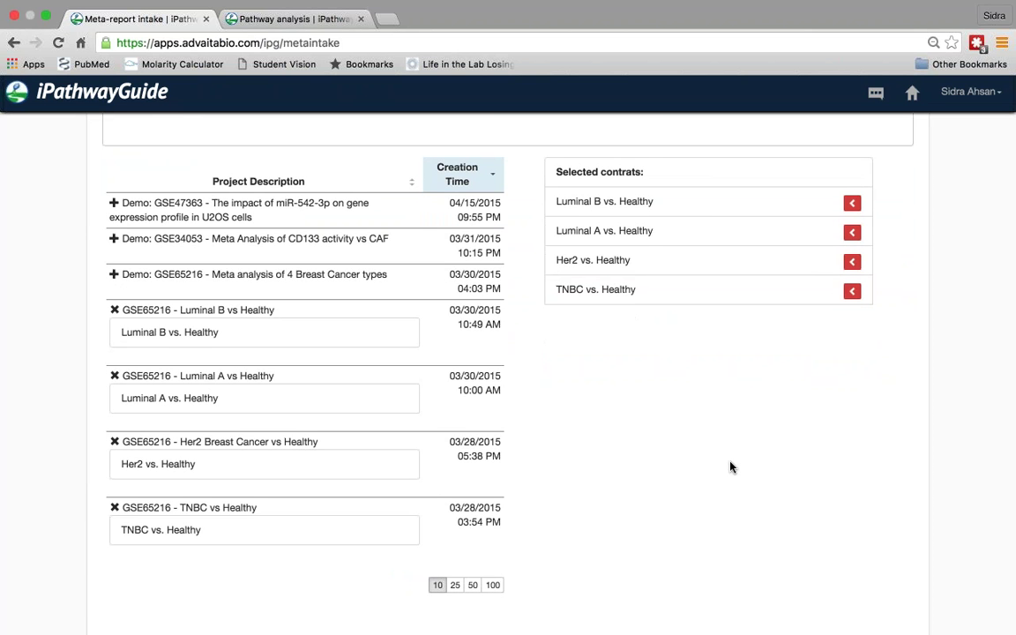
scroll(730, 467, "down", 3)
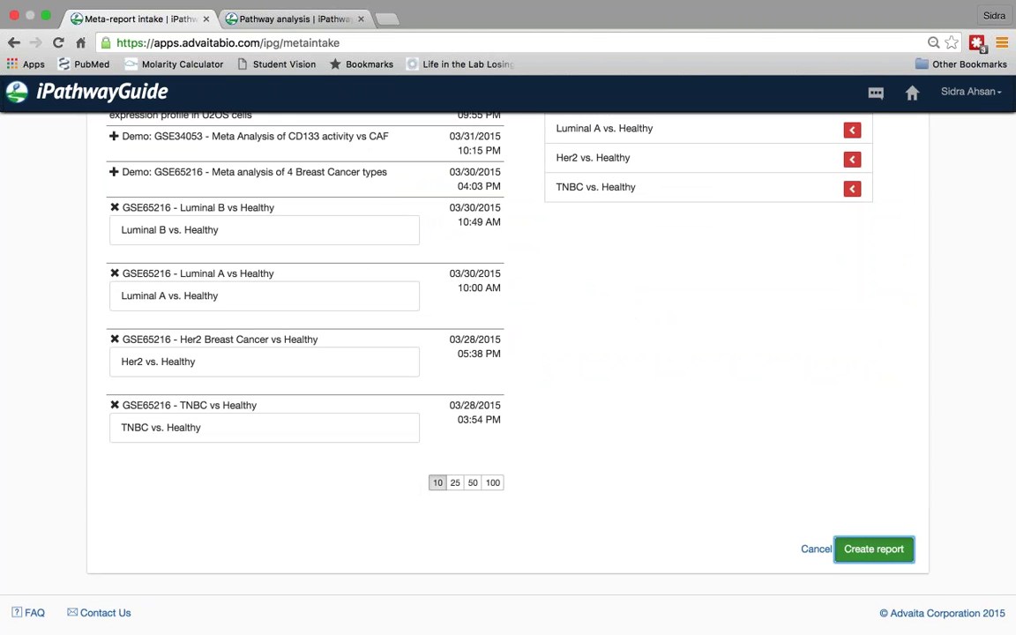
left_click(873, 549)
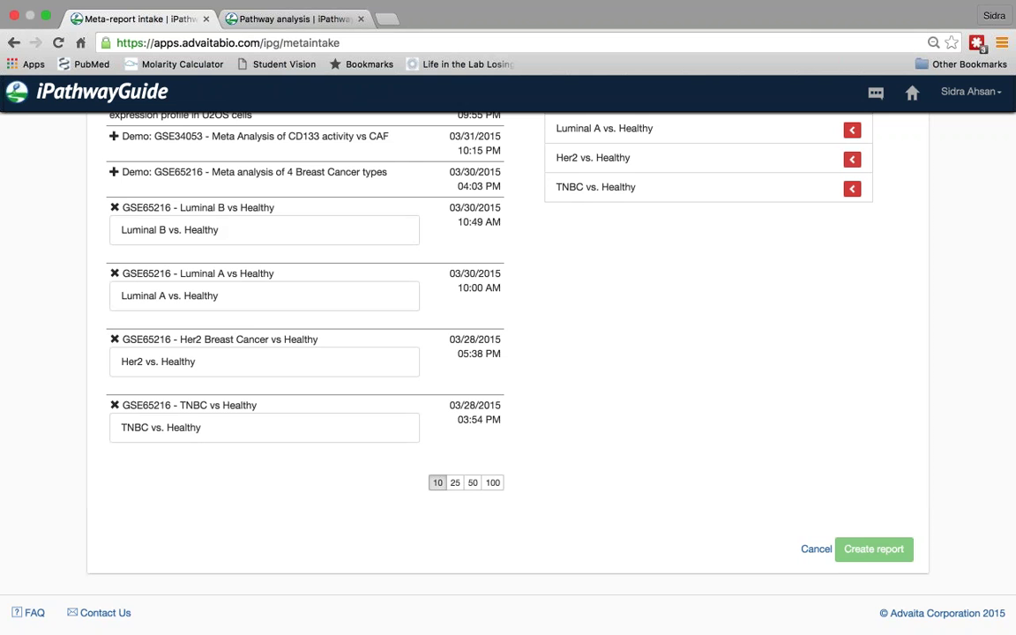
scroll(788, 421, "up", 5)
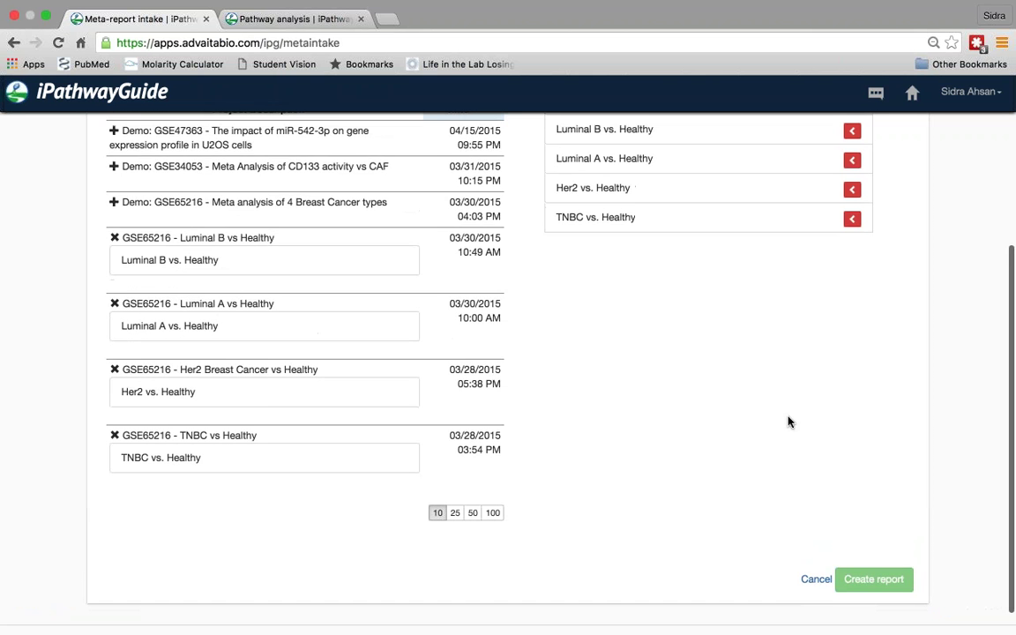
Open the demo report GSE65216 on 4 Breast Cancer types from the dashboard and try to switch it to Meta-Analysis
left_click(913, 93)
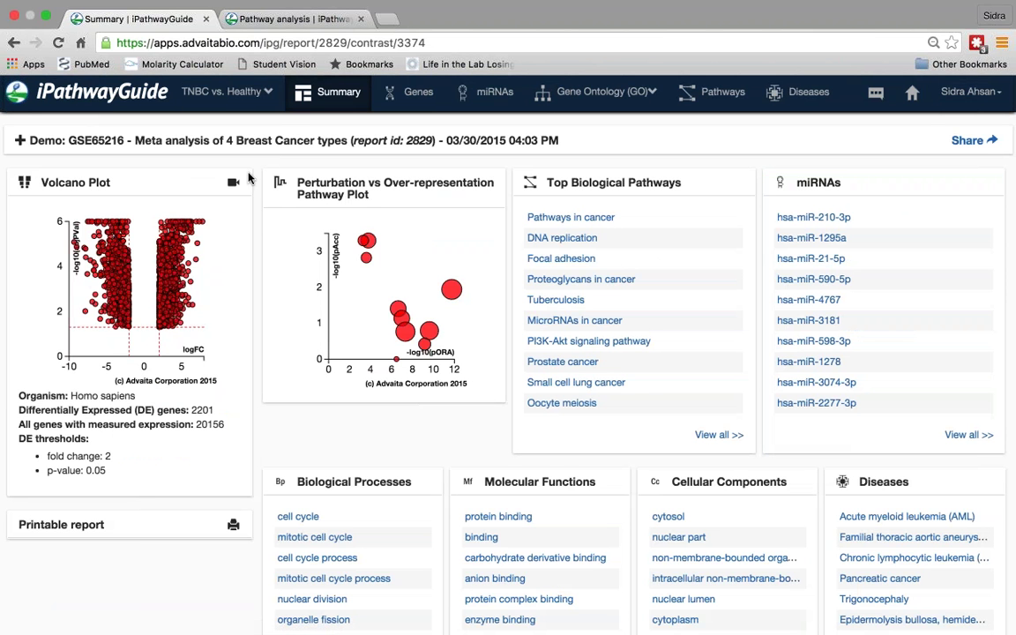
left_click(269, 96)
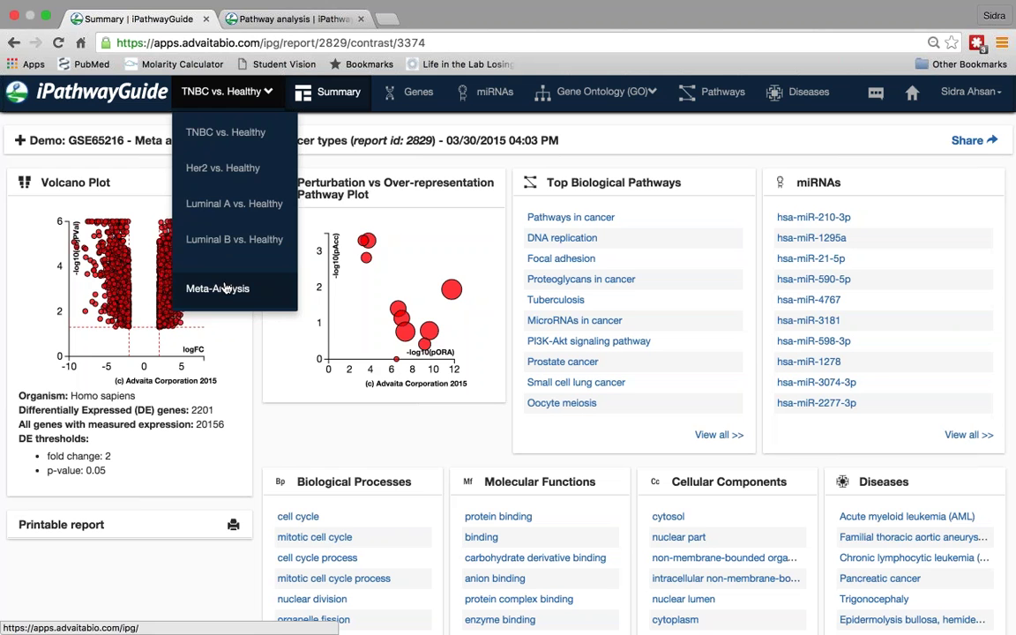
left_click(225, 288)
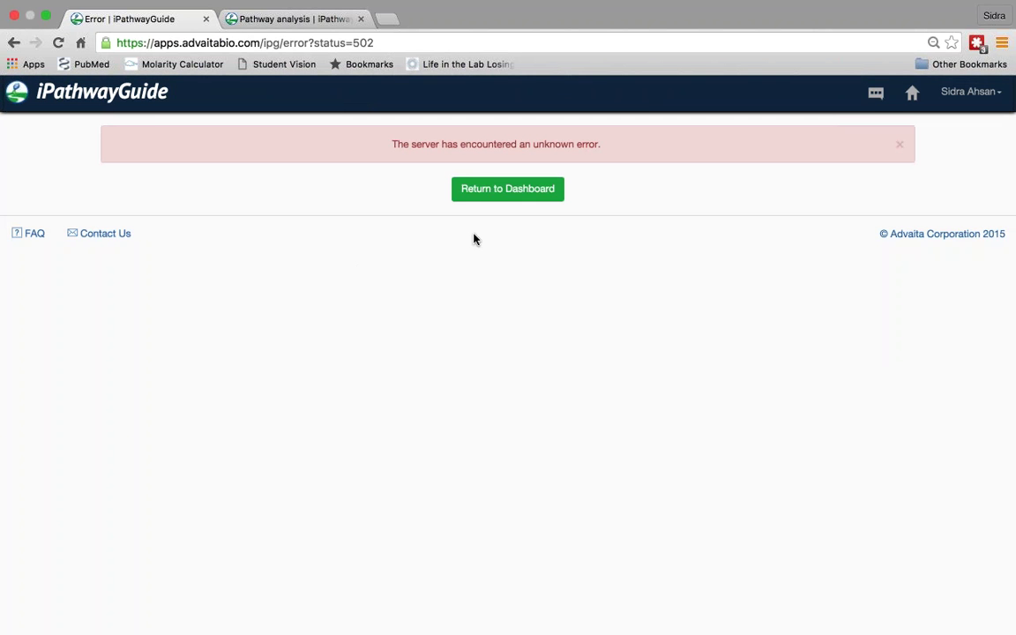
Return to the dashboard, reopen the GSE65216 demo report on 4 Breast Cancer types and display its Meta-Analysis
left_click(494, 191)
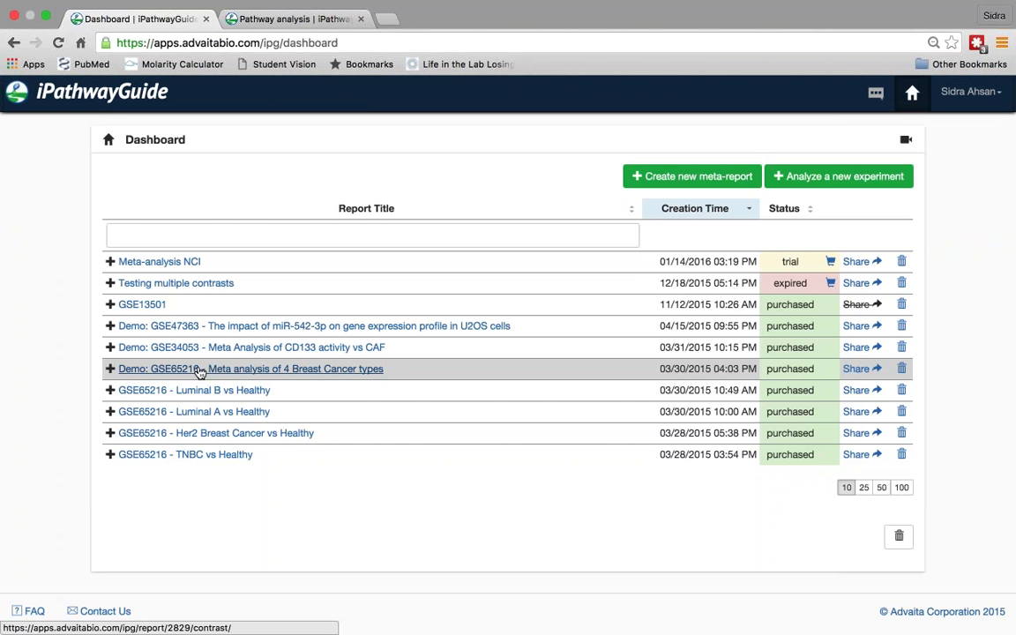
left_click(200, 370)
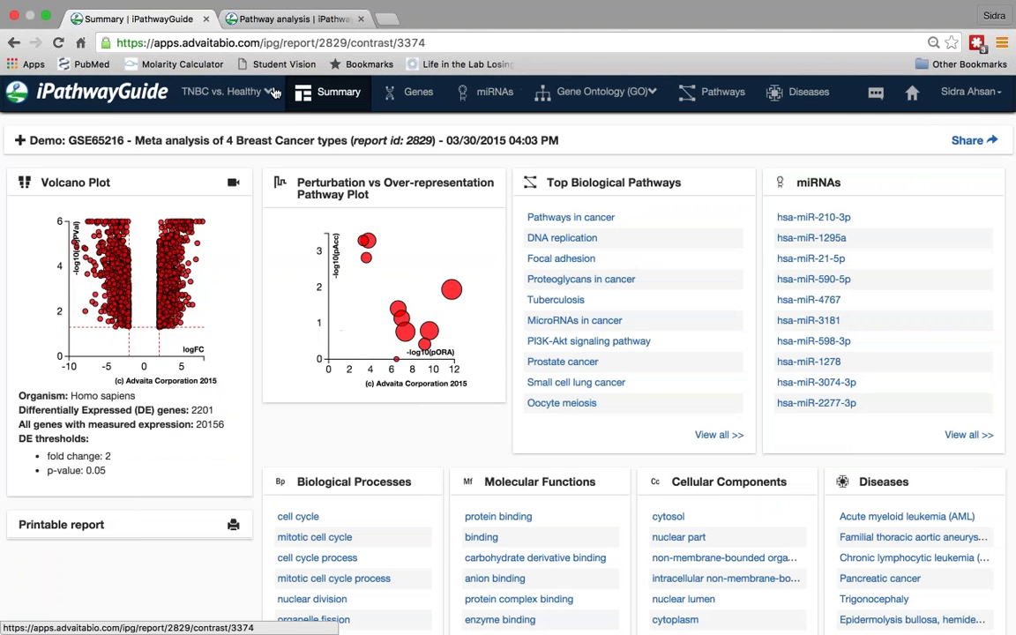
left_click(264, 92)
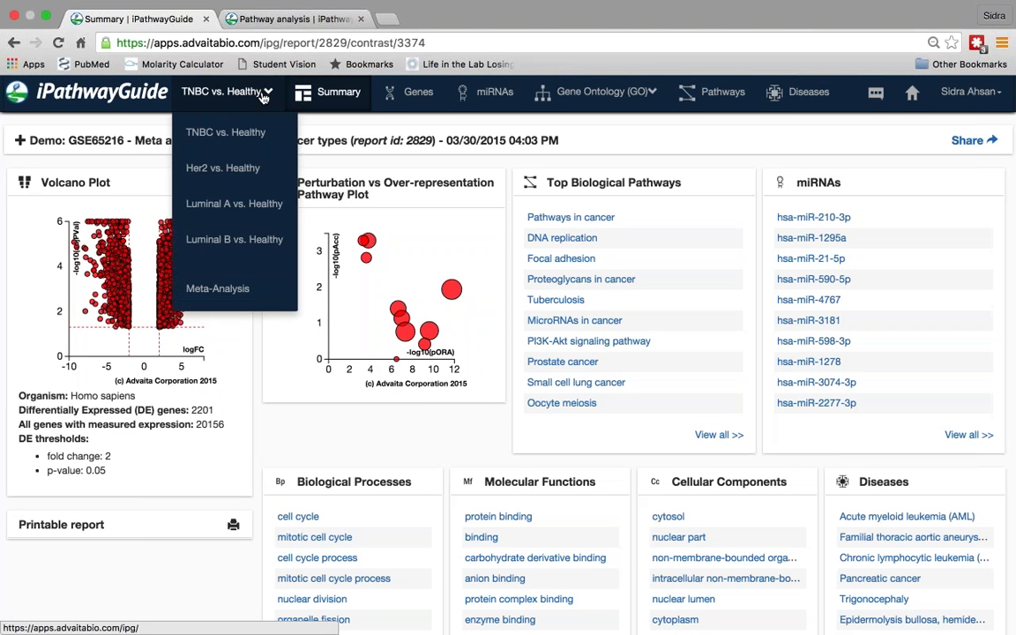
left_click(246, 289)
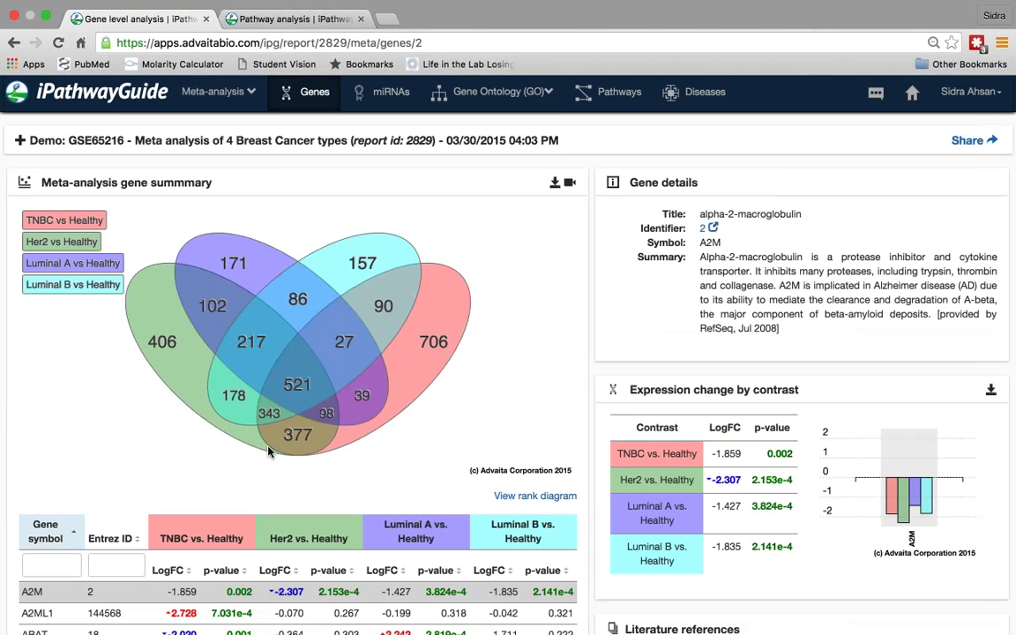
Filter the meta-analysis genes by the symbol MAPK and display them as a rank diagram
scroll(269, 451, "down", 1)
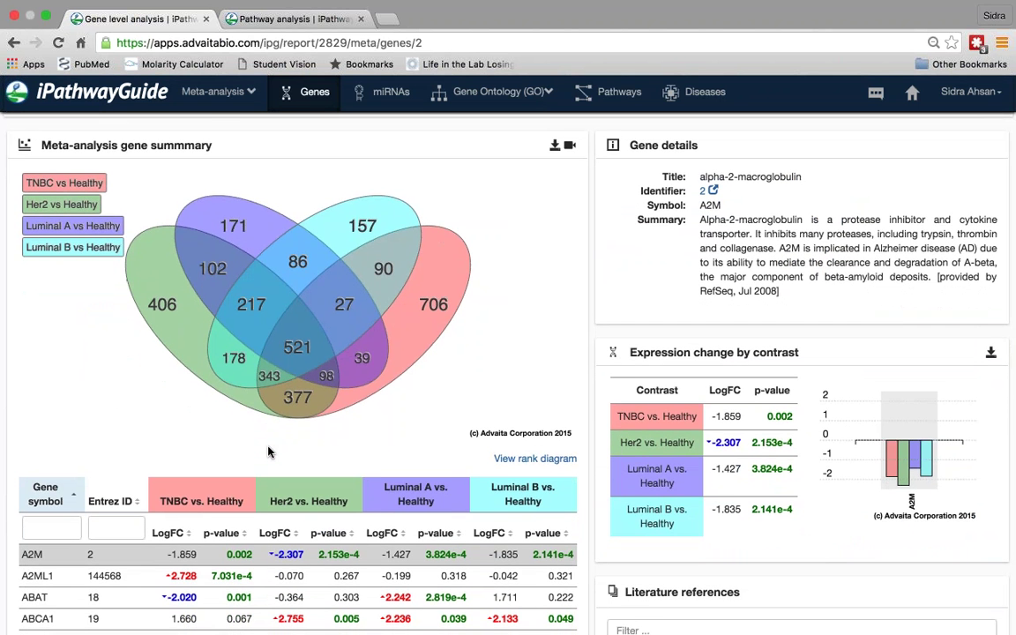
scroll(269, 451, "down", 2)
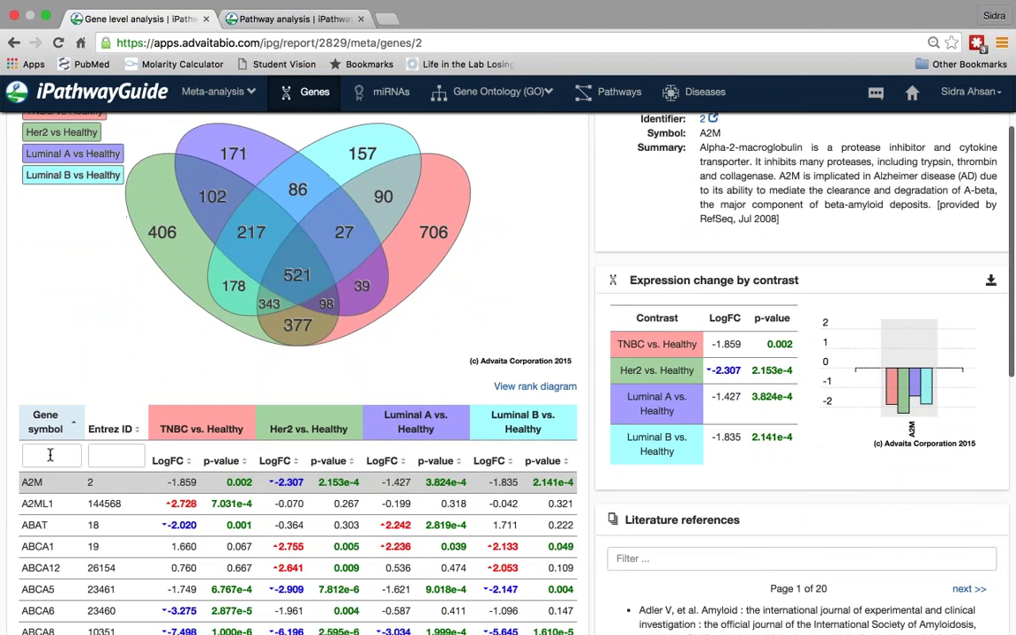
left_click(45, 450)
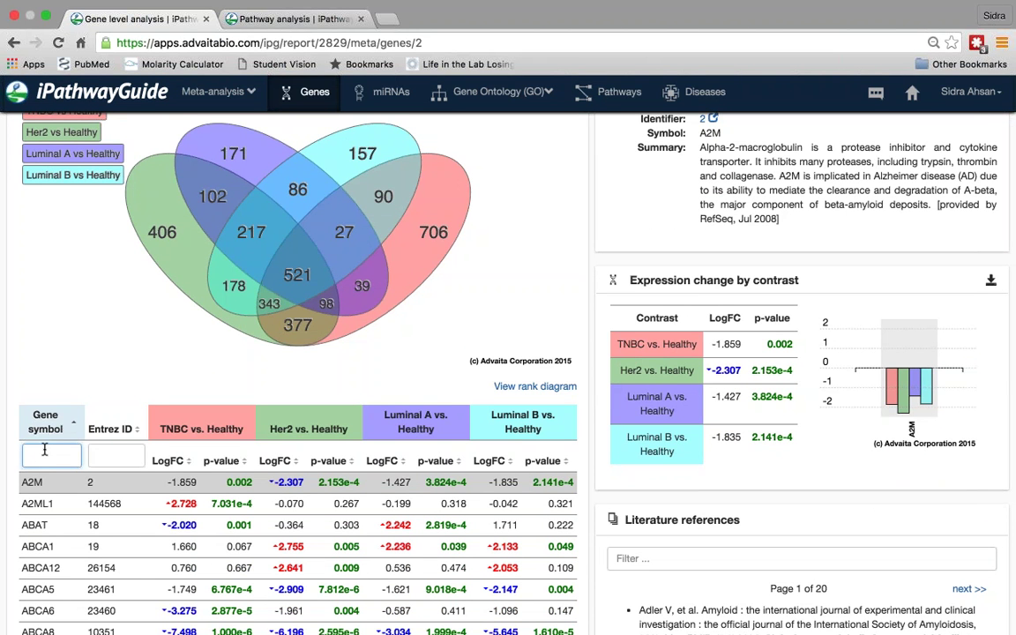
type("MAPK")
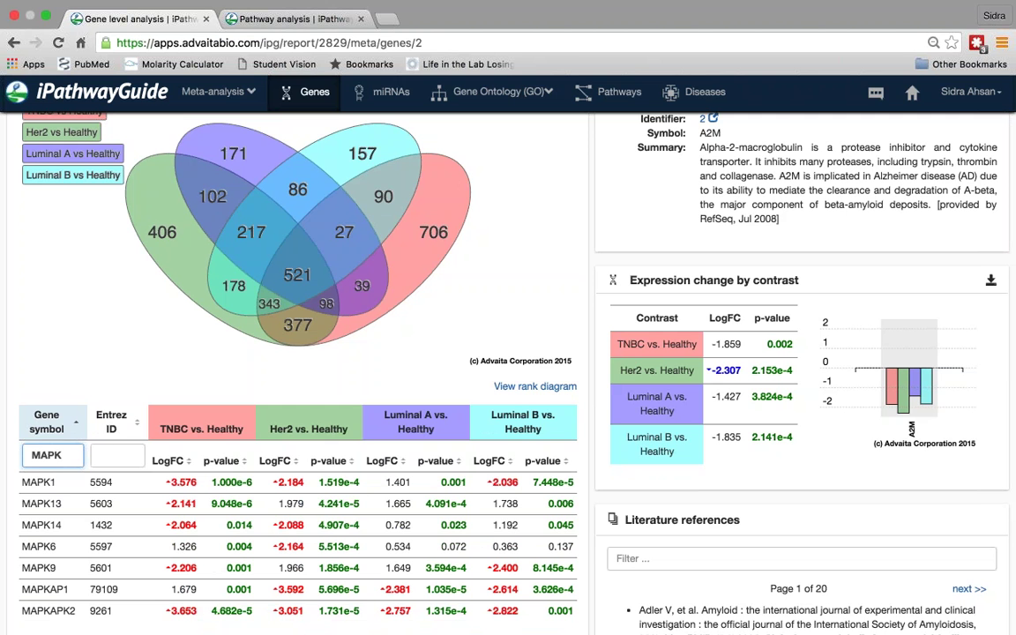
left_click(544, 390)
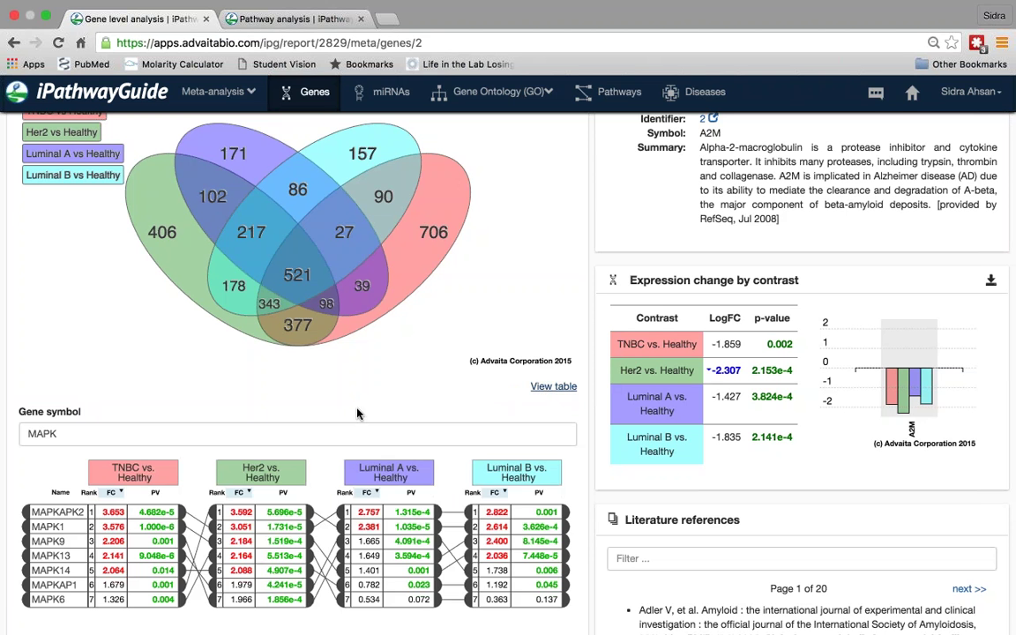
Select MAPKAPK2 in the rank diagram and review its gene details and expression change by contrast
scroll(357, 413, "down", 2)
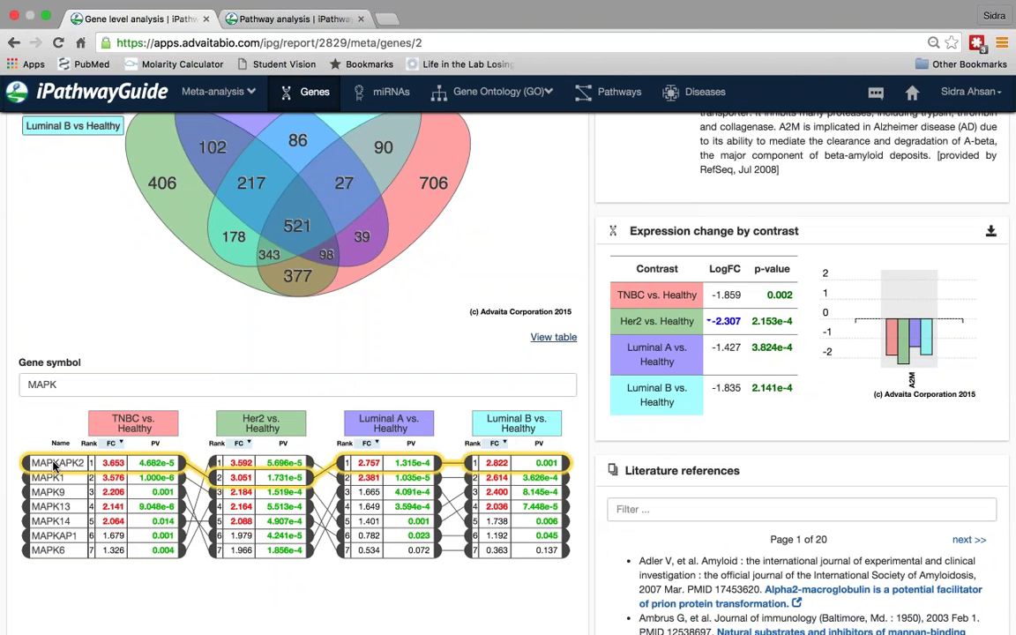
left_click(55, 465)
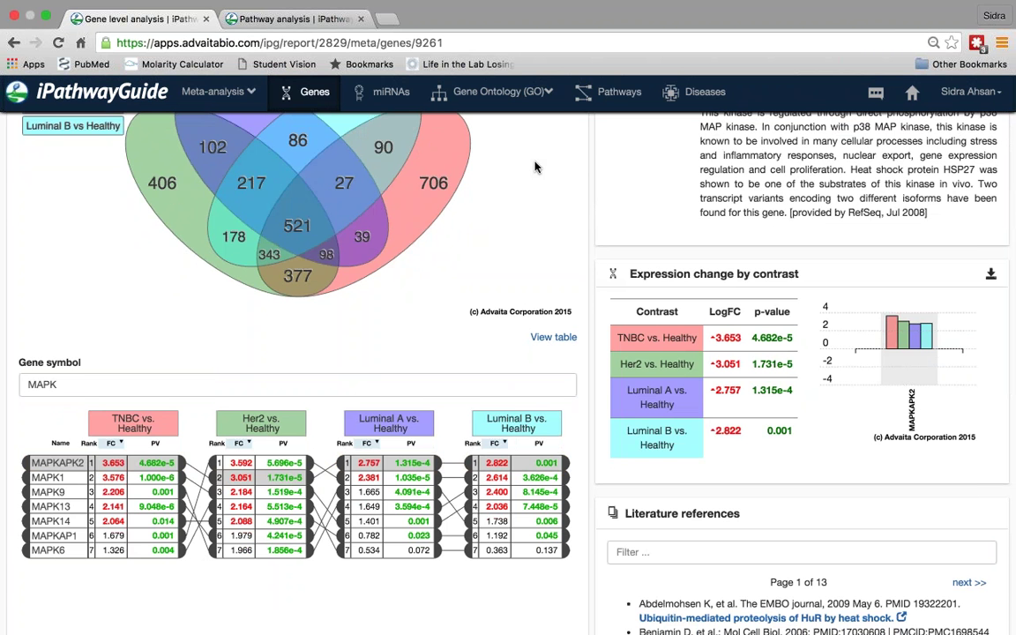
scroll(534, 166, "up", 3)
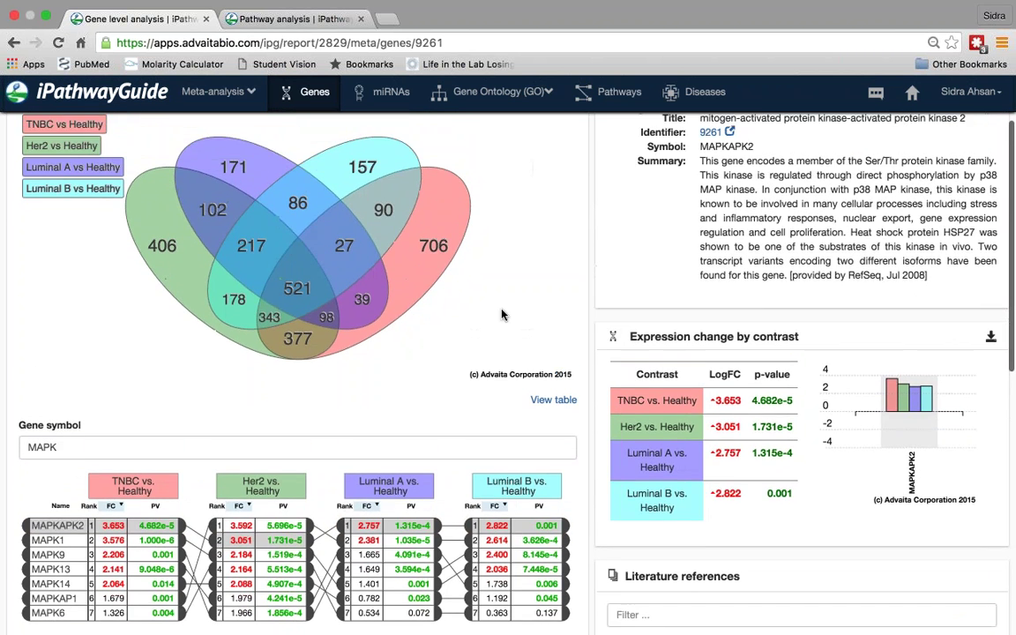
scroll(556, 358, "up", 2)
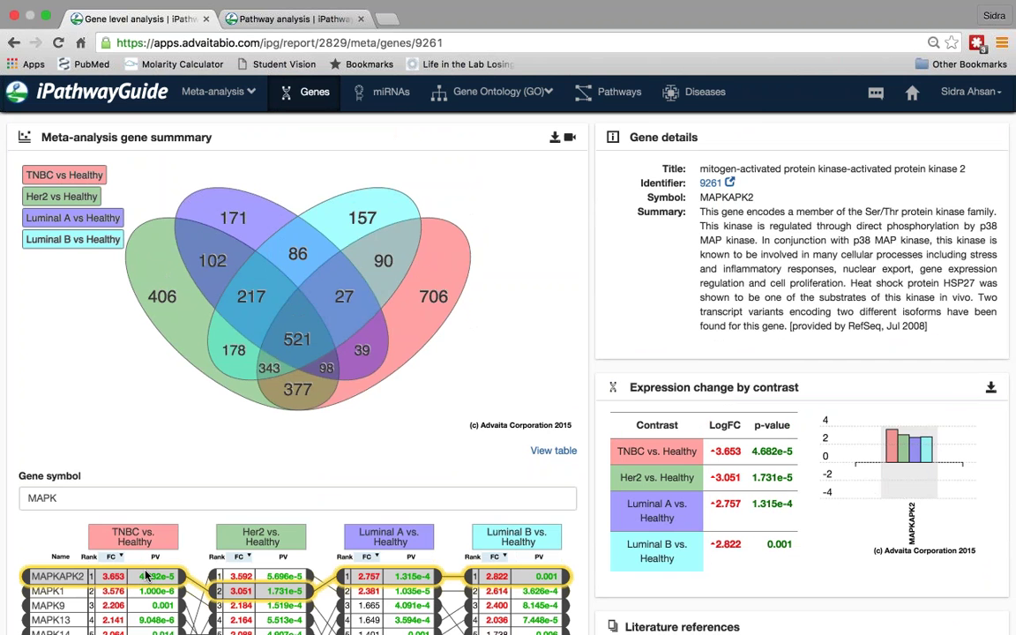
scroll(660, 305, "down", 2)
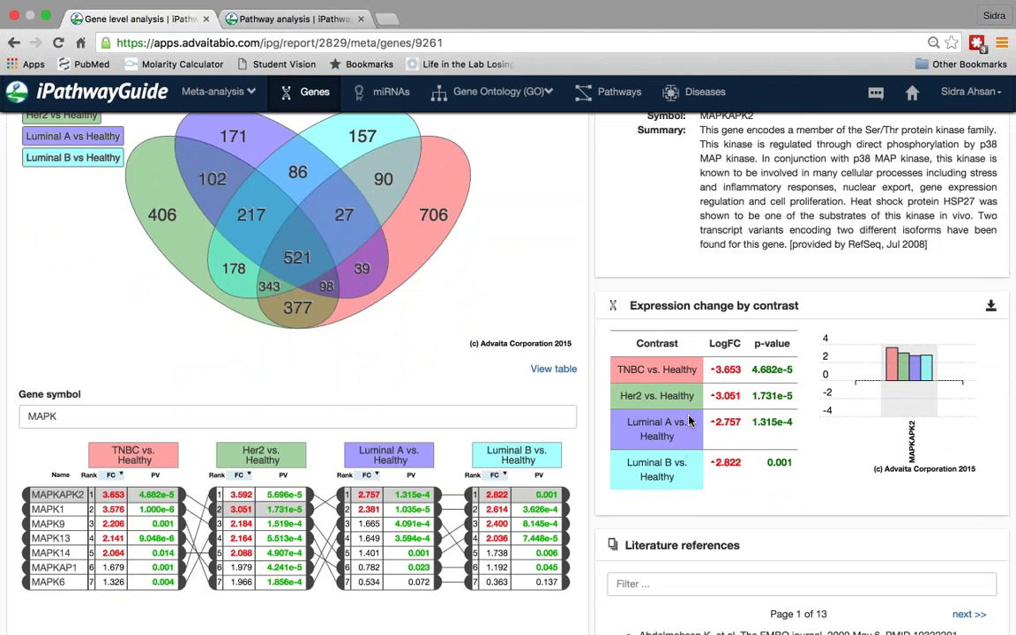
scroll(700, 503, "down", 2)
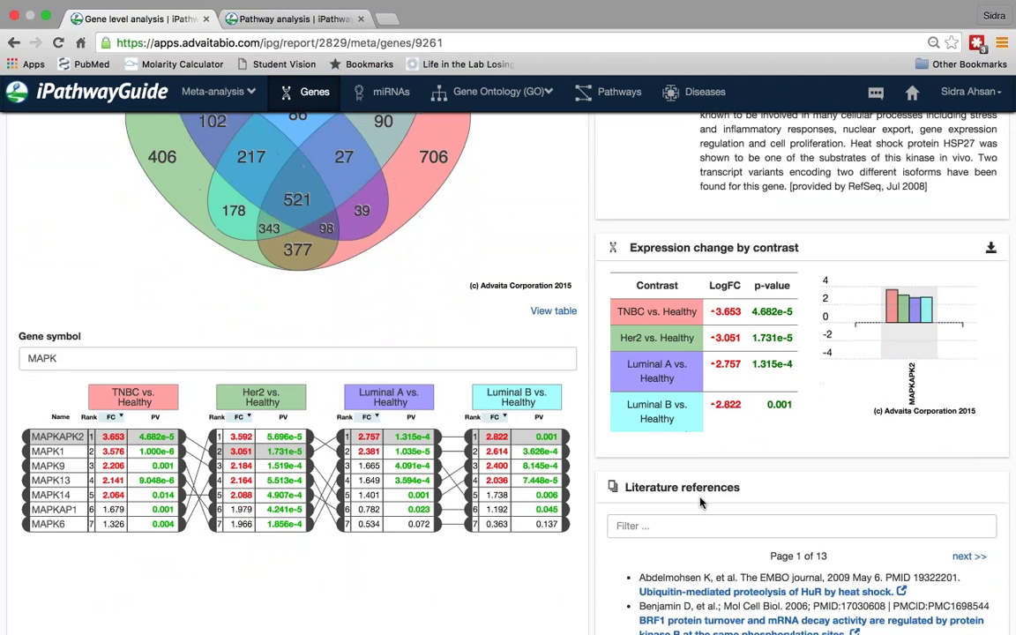
scroll(701, 502, "up", 3)
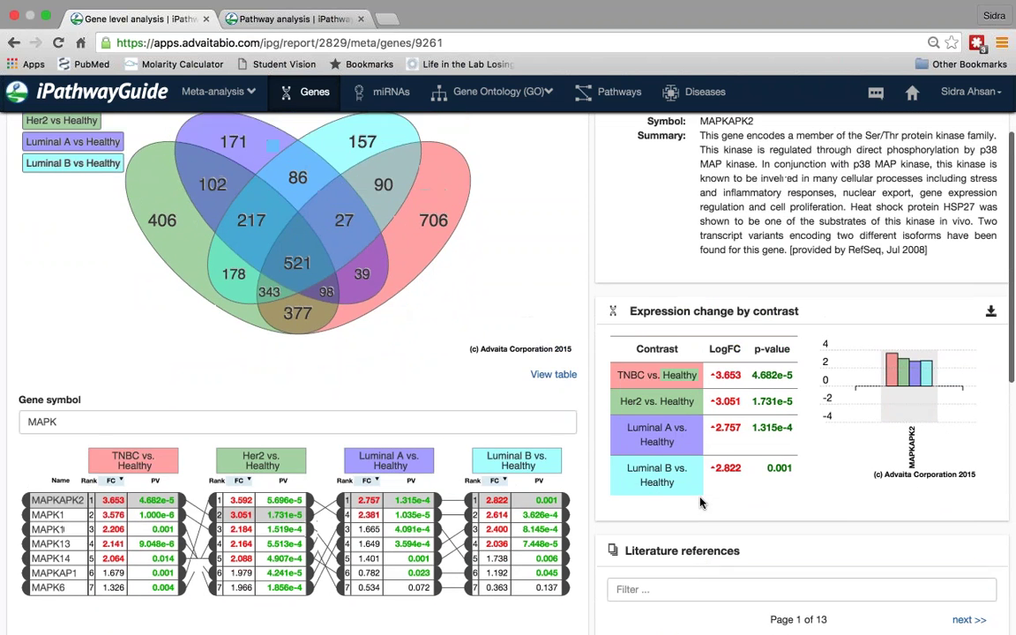
scroll(557, 286, "up", 3)
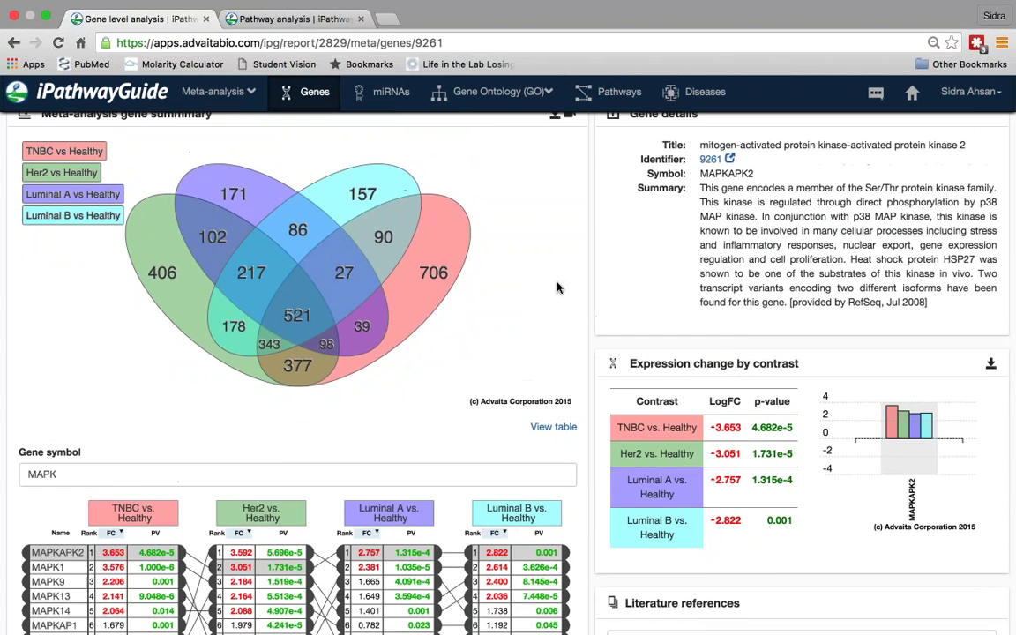
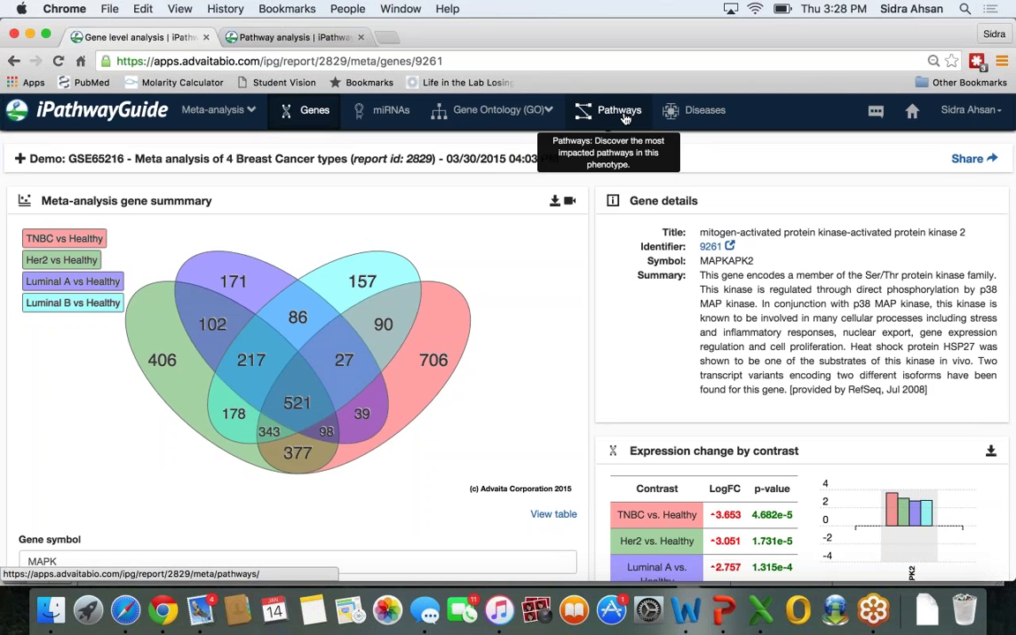
Open the pathway-level meta-analysis and examine its Venn diagram, pathway p-value table and differentially expressed annotated genes
left_click(46, 35)
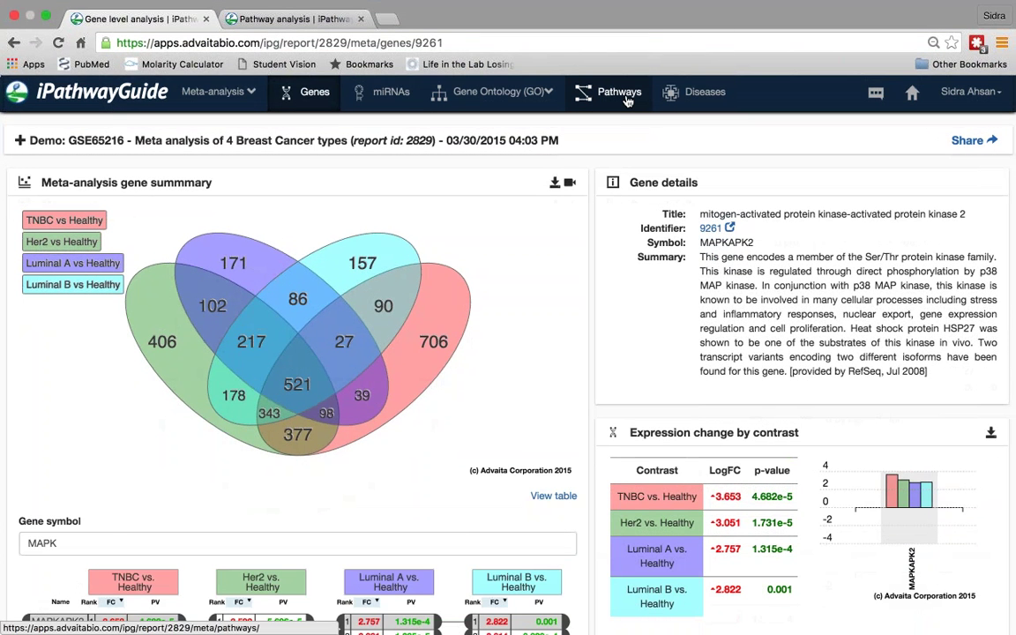
left_click(626, 101)
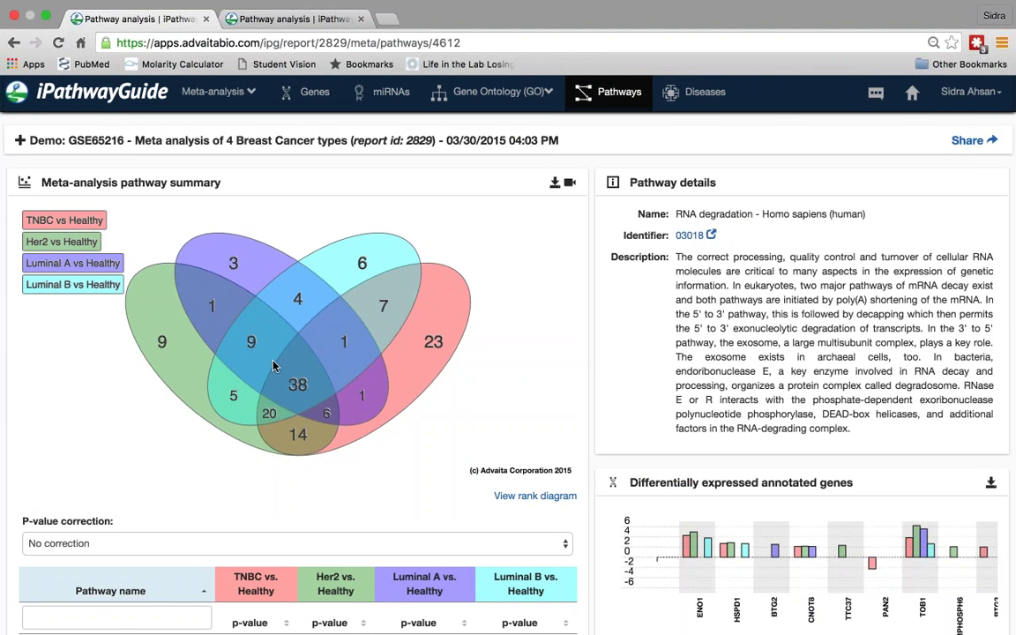
scroll(273, 366, "down", 5)
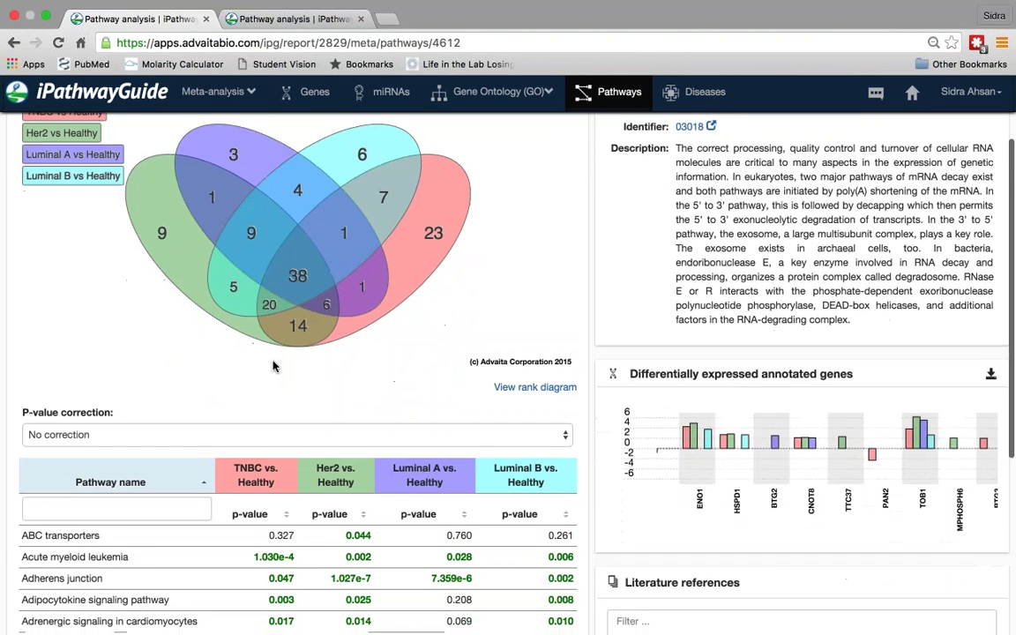
scroll(273, 365, "down", 1)
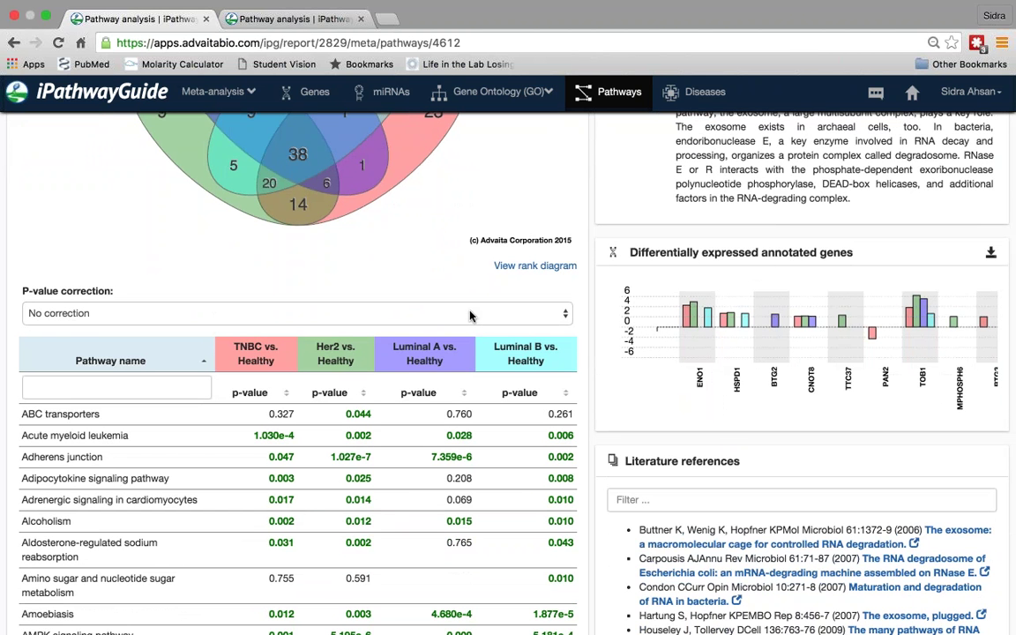
scroll(470, 313, "up", 4)
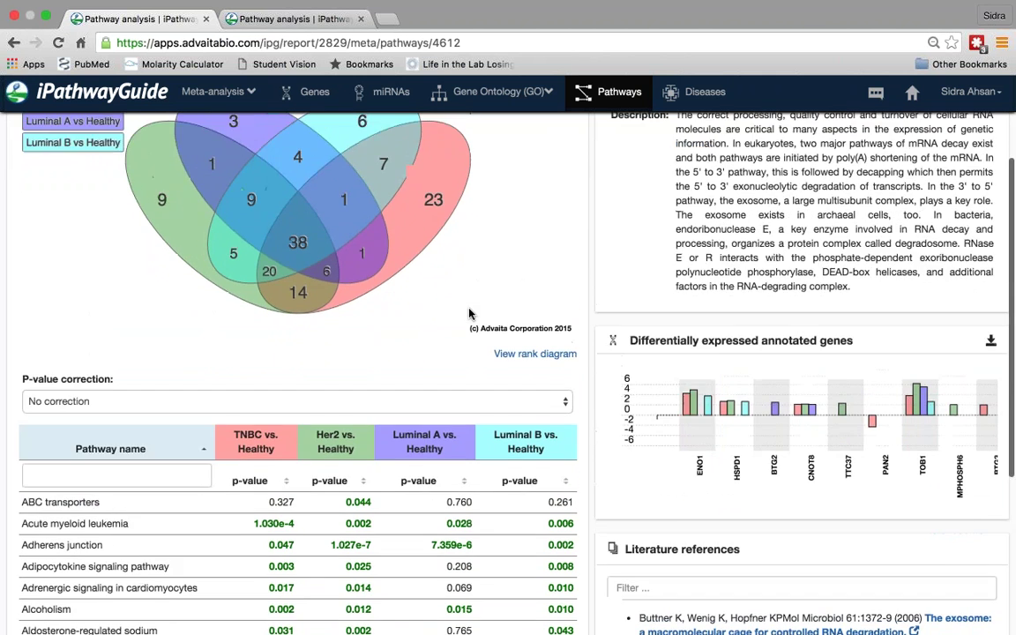
scroll(469, 313, "up", 1)
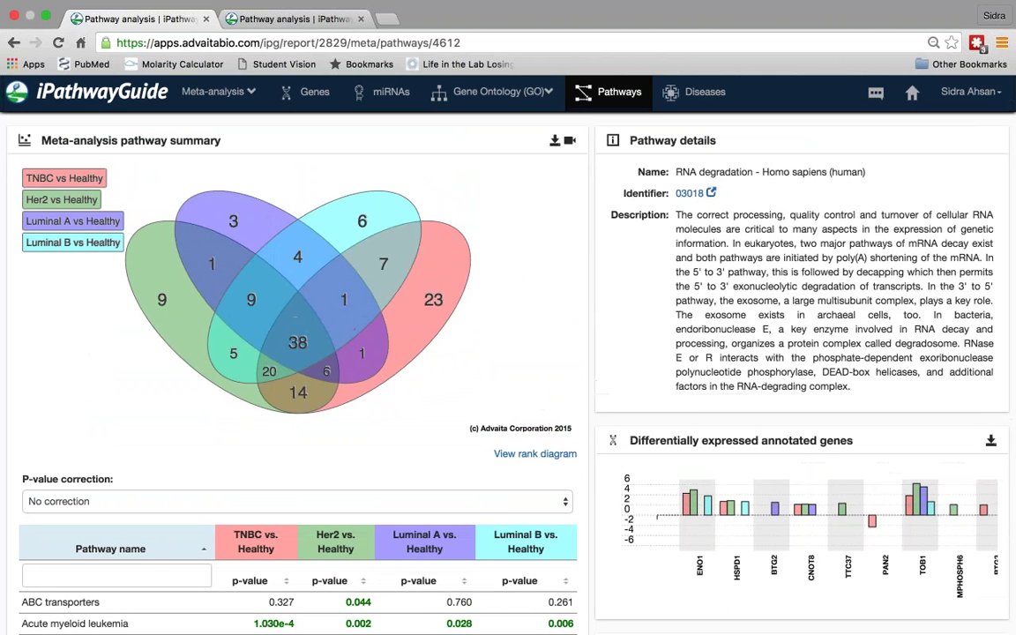
scroll(705, 408, "down", 1)
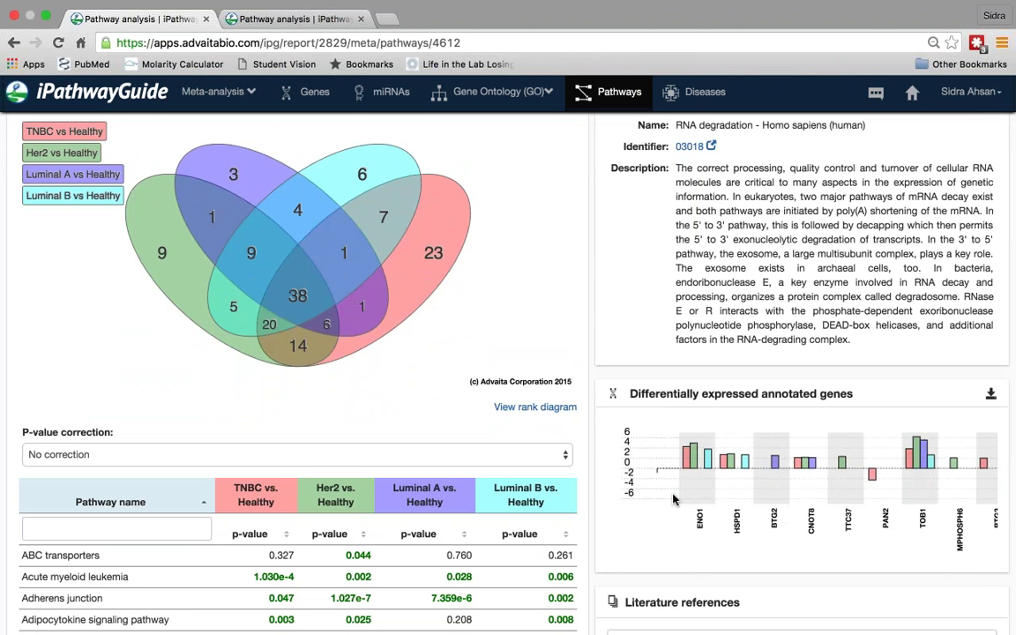
scroll(670, 487, "down", 3)
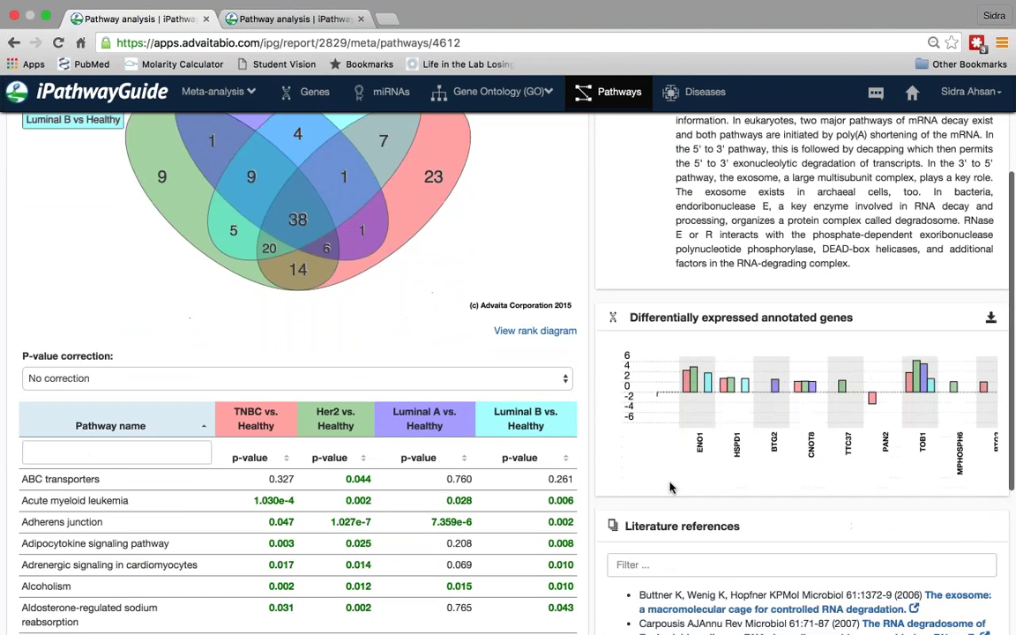
scroll(670, 487, "up", 5)
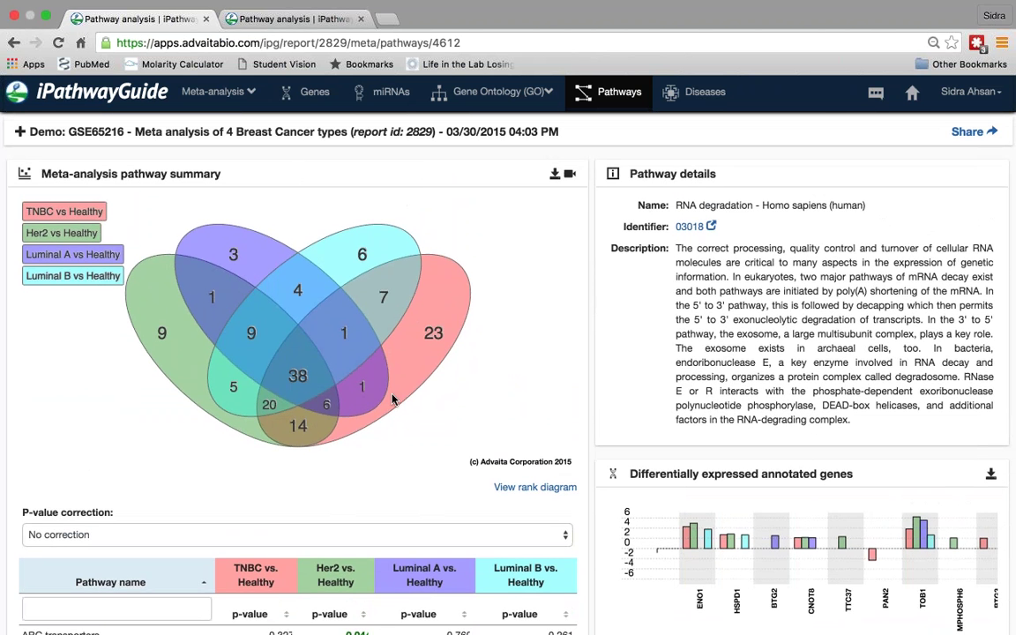
Filter the pathways to the Venn region shared by all four contrasts and review the filtered pathway table
scroll(394, 399, "down", 2)
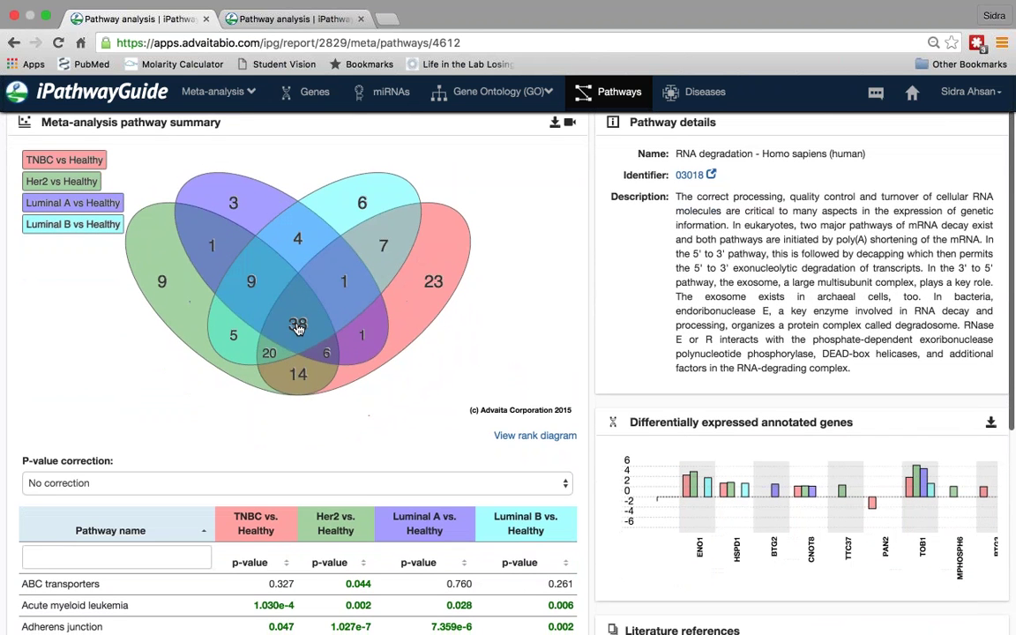
left_click(297, 326)
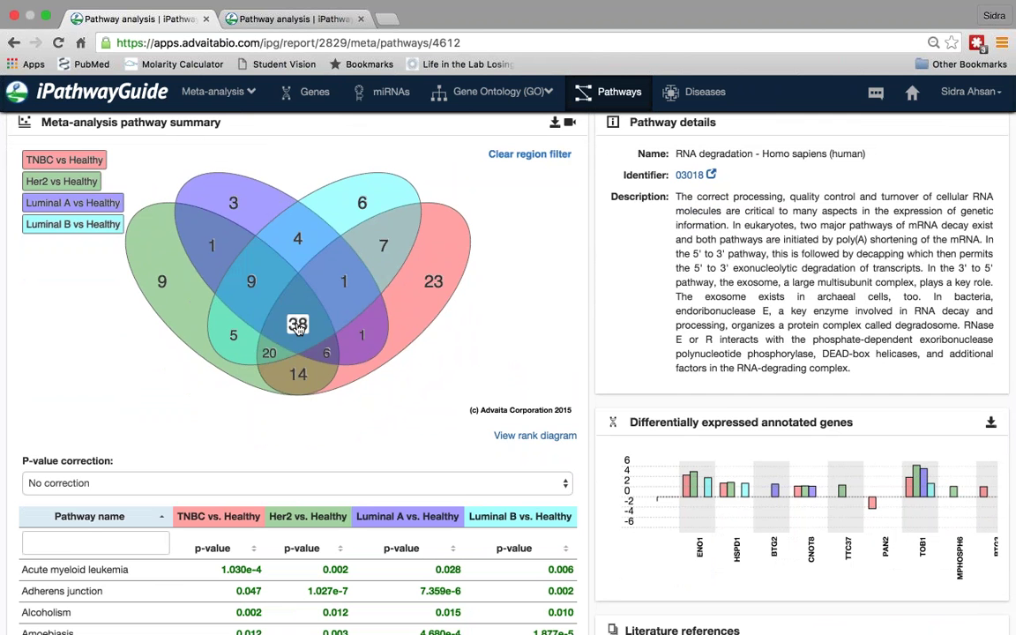
scroll(256, 504, "down", 2)
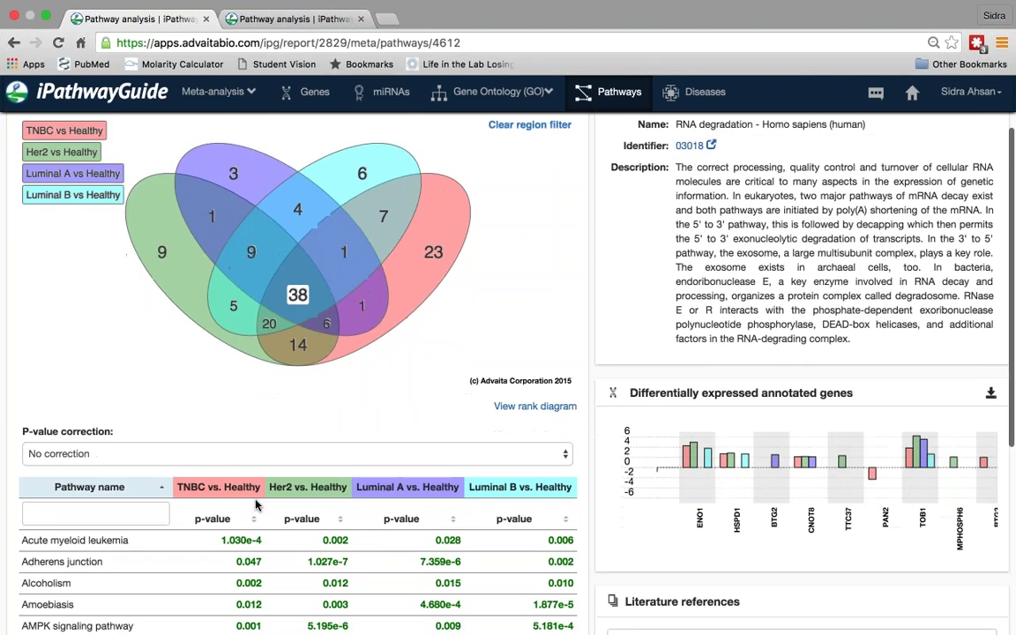
scroll(256, 504, "down", 3)
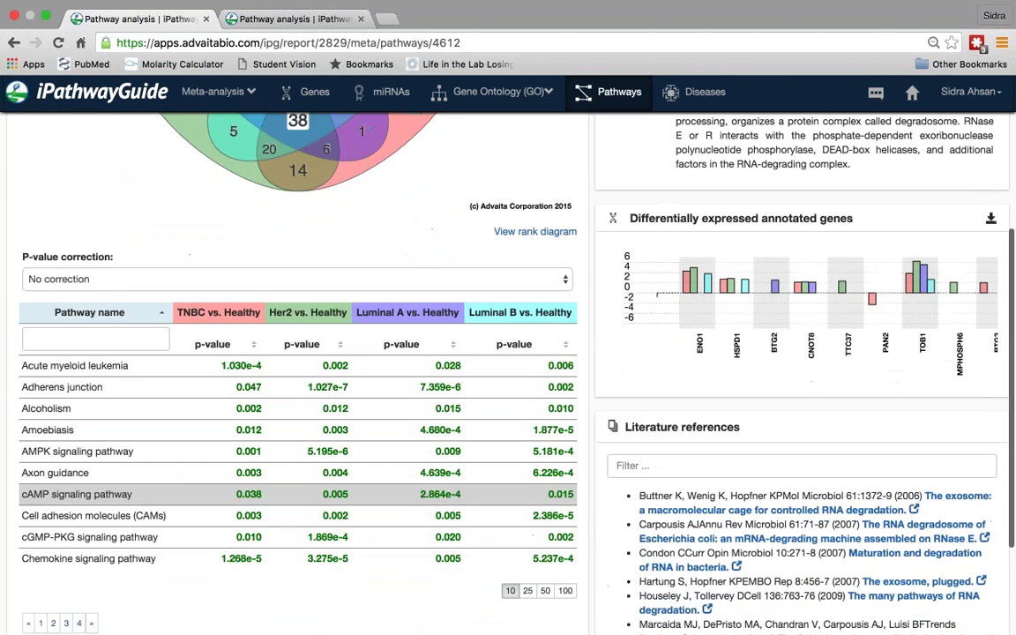
scroll(256, 573, "up", 2)
scroll(255, 529, "up", 1)
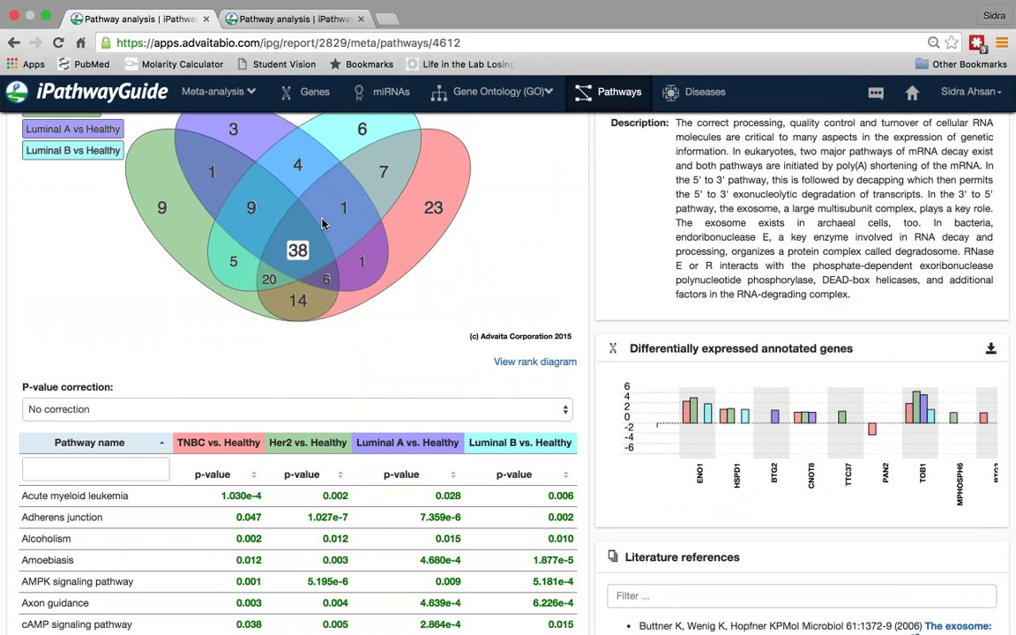
Apply the False discovery rate (FDR) p-value correction and display the shared pathways as a rank diagram
left_click(544, 412)
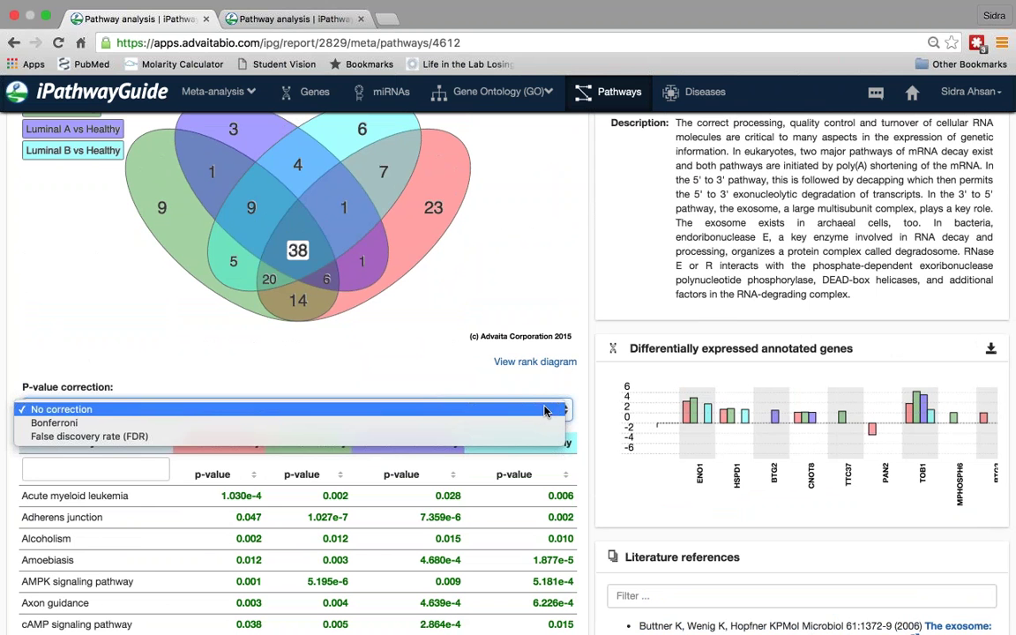
left_click(495, 435)
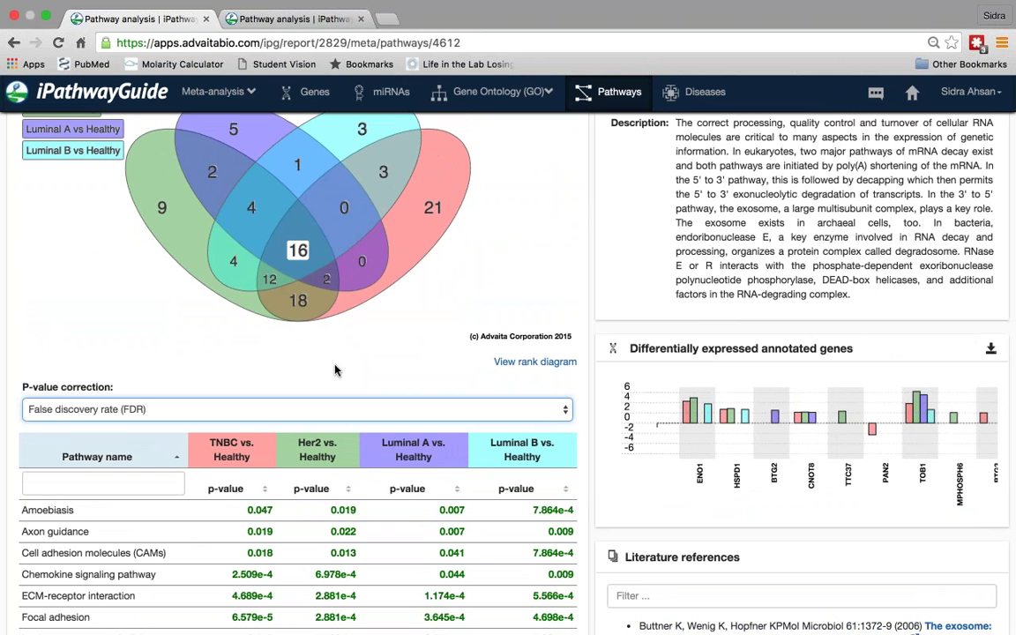
scroll(335, 370, "down", 3)
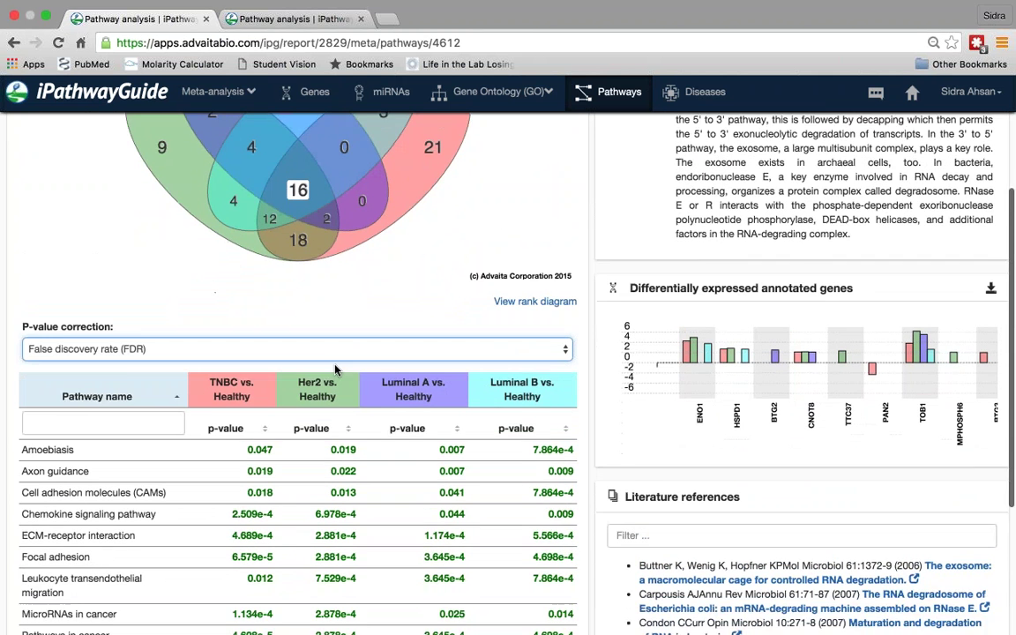
left_click(538, 289)
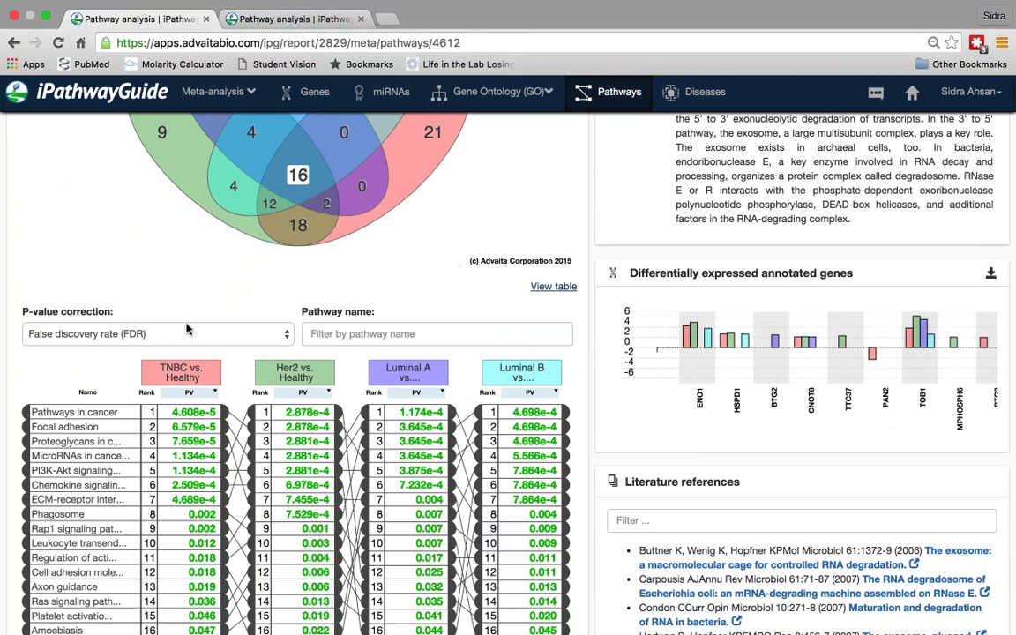
Select Pathways in cancer in the rank diagram, then open the AR gene from its expression chart and review its expression by contrast
left_click(87, 415)
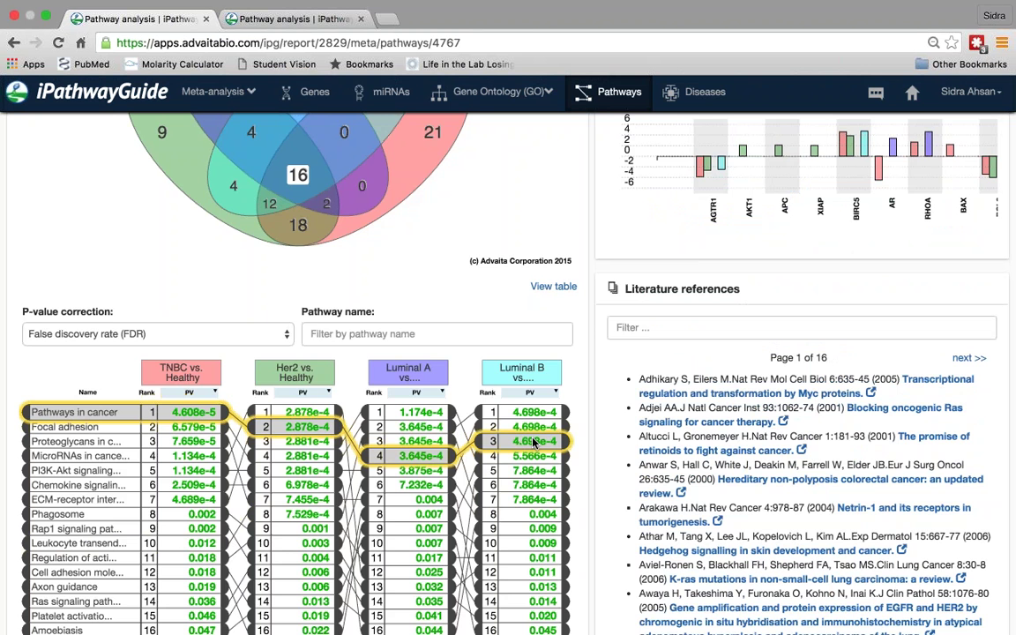
scroll(533, 442, "up", 4)
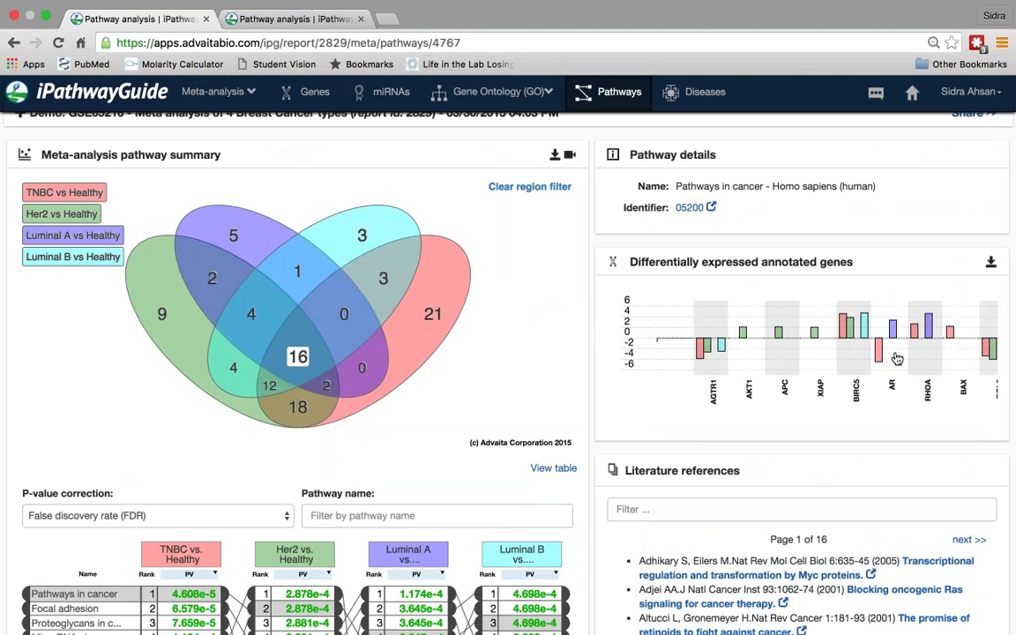
left_click_drag(897, 358, 814, 359)
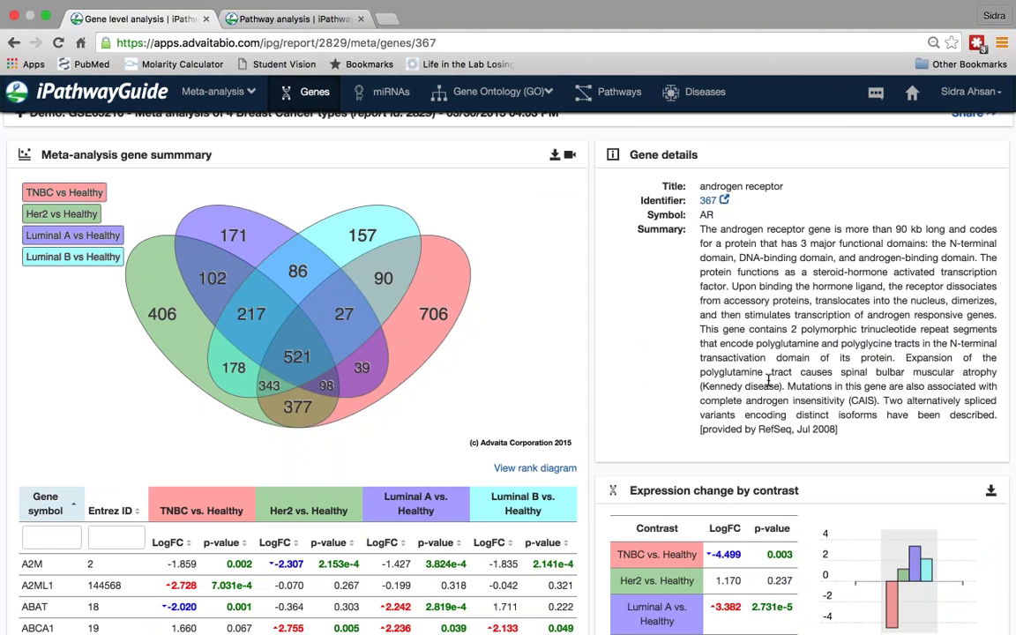
scroll(769, 381, "down", 3)
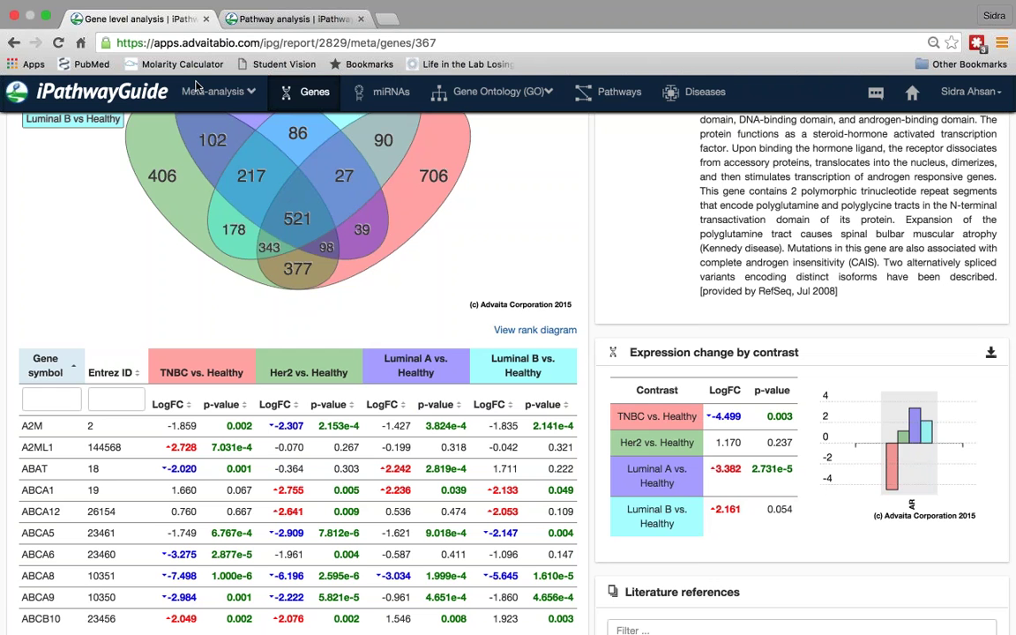
Switch the report from Meta-Analysis to the Luminal A vs. Healthy contrast and open its pathway analysis
left_click(251, 96)
left_click(254, 96)
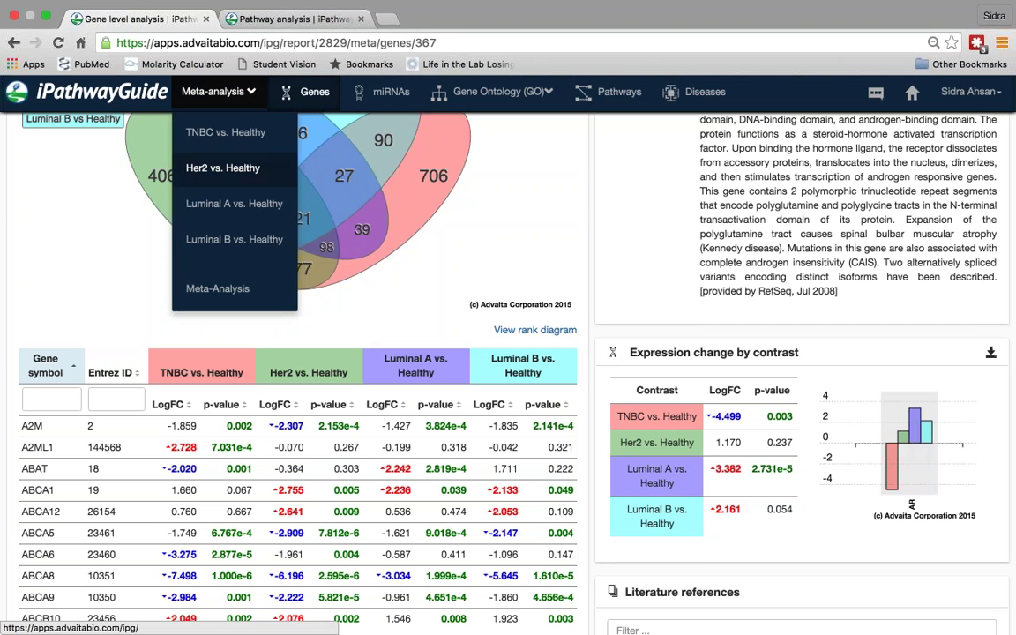
left_click(252, 205)
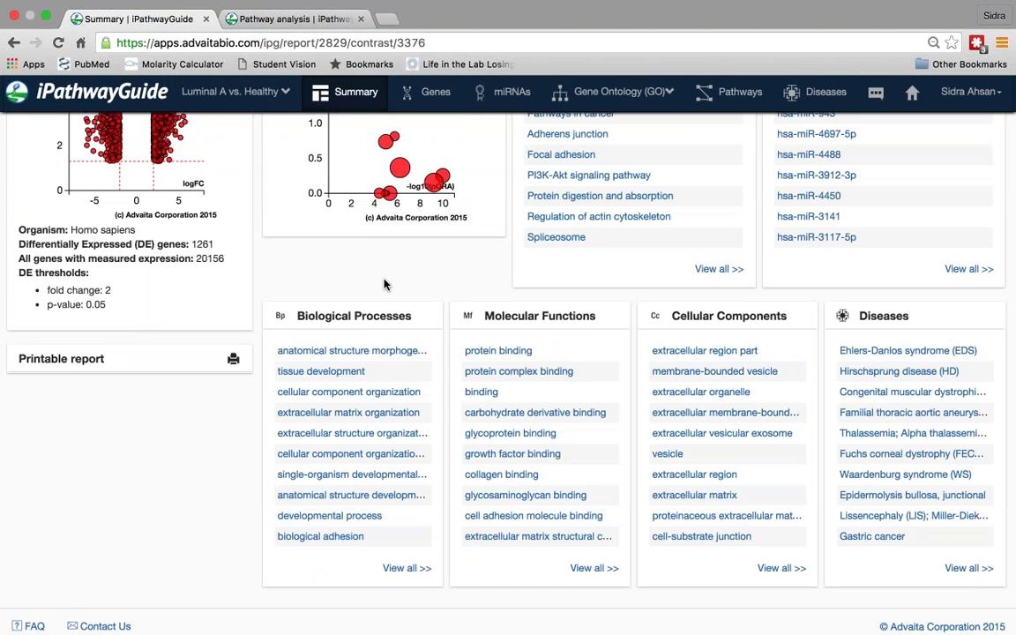
scroll(384, 284, "up", 3)
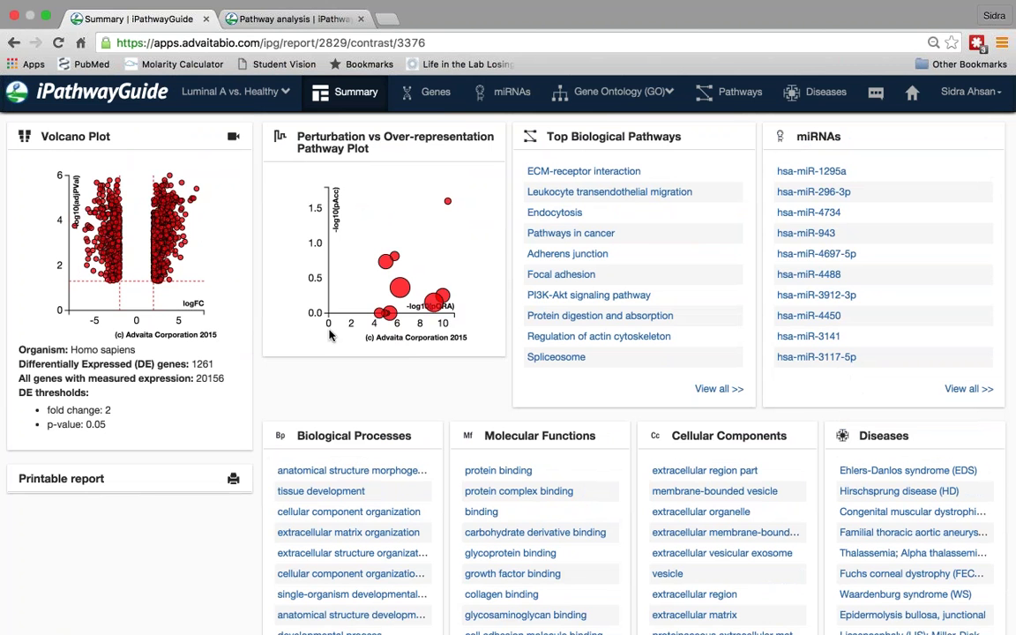
left_click(740, 104)
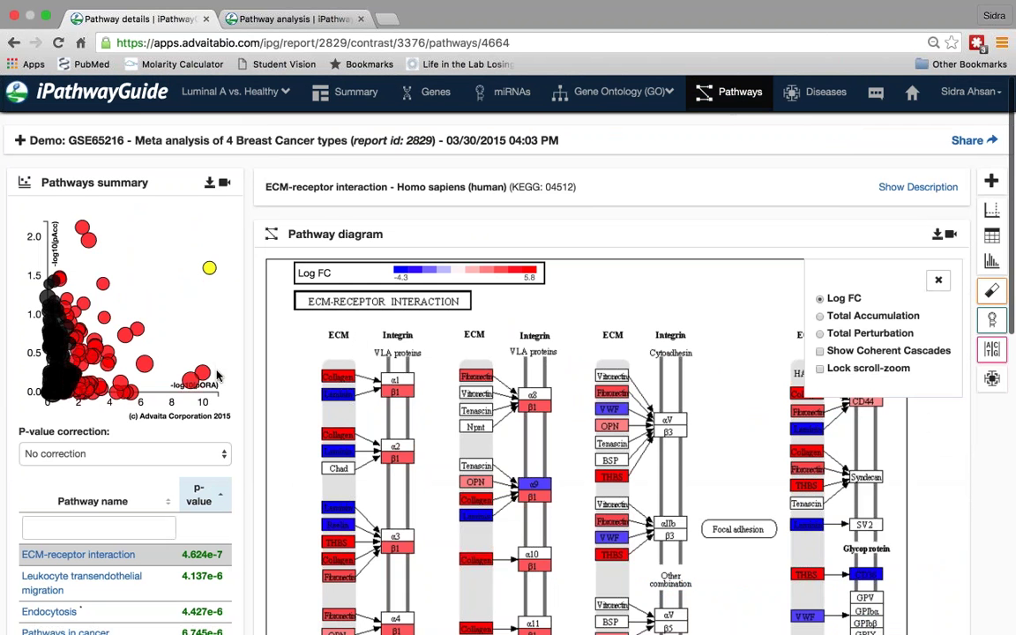
Apply the False discovery rate (FDR) p-value correction and open Pathways in cancer from the pathways summary plot
scroll(221, 388, "down", 2)
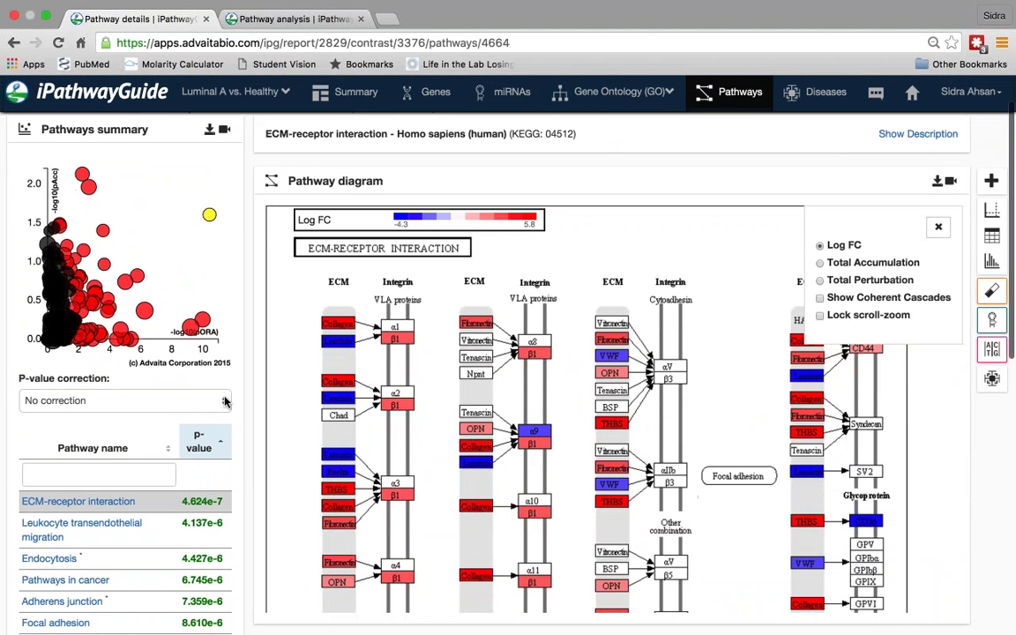
left_click(225, 401)
left_click(195, 433)
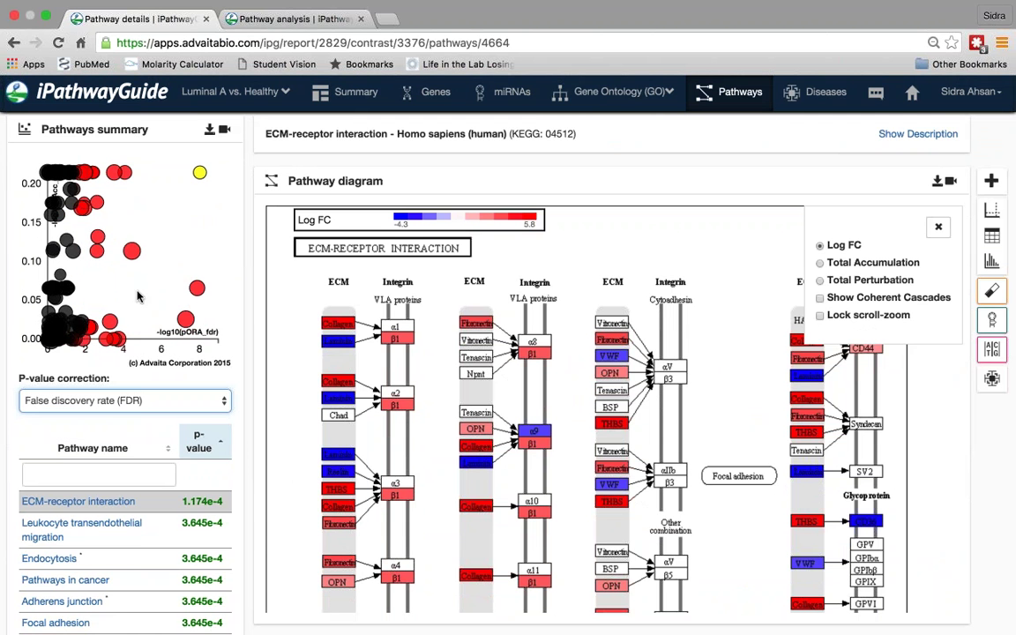
mouse_move(131, 257)
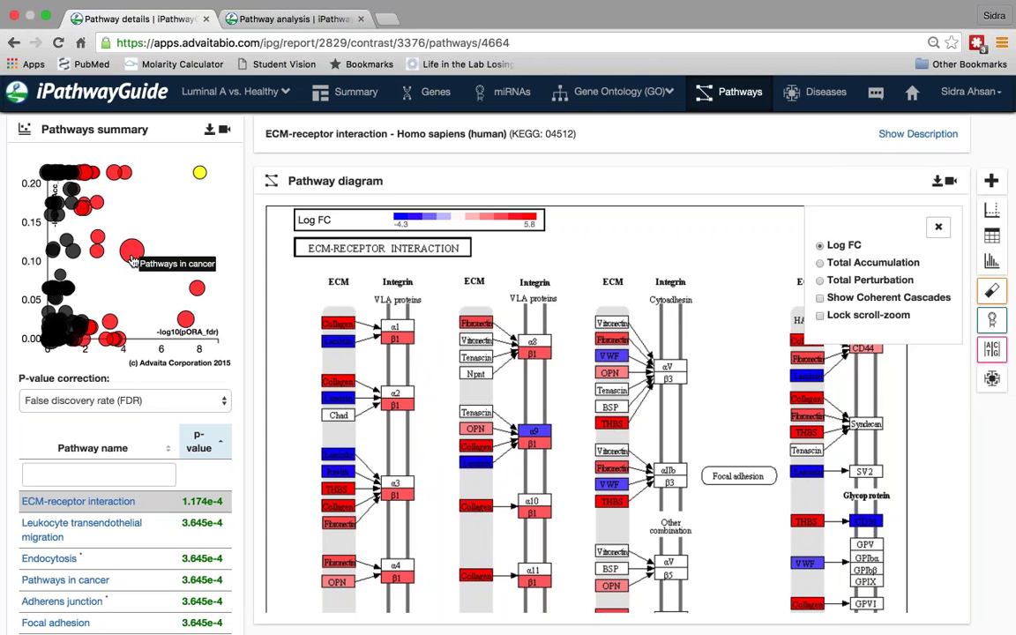
left_click(130, 257)
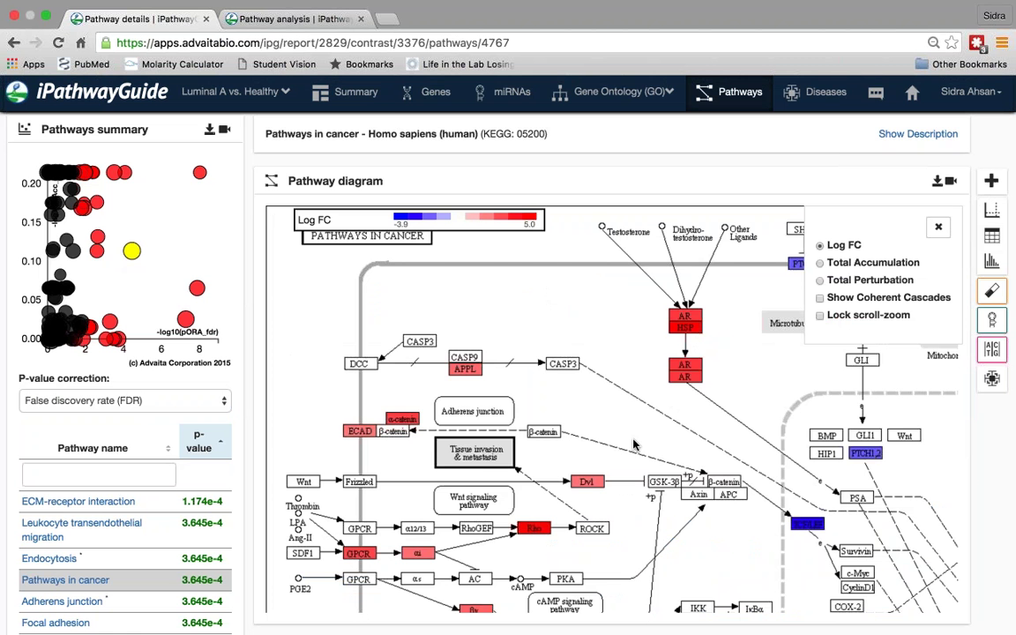
Examine the Log FC colouring of genes across the Pathways in cancer diagram, including the AR and HSP nodes
scroll(640, 332, "down", 5)
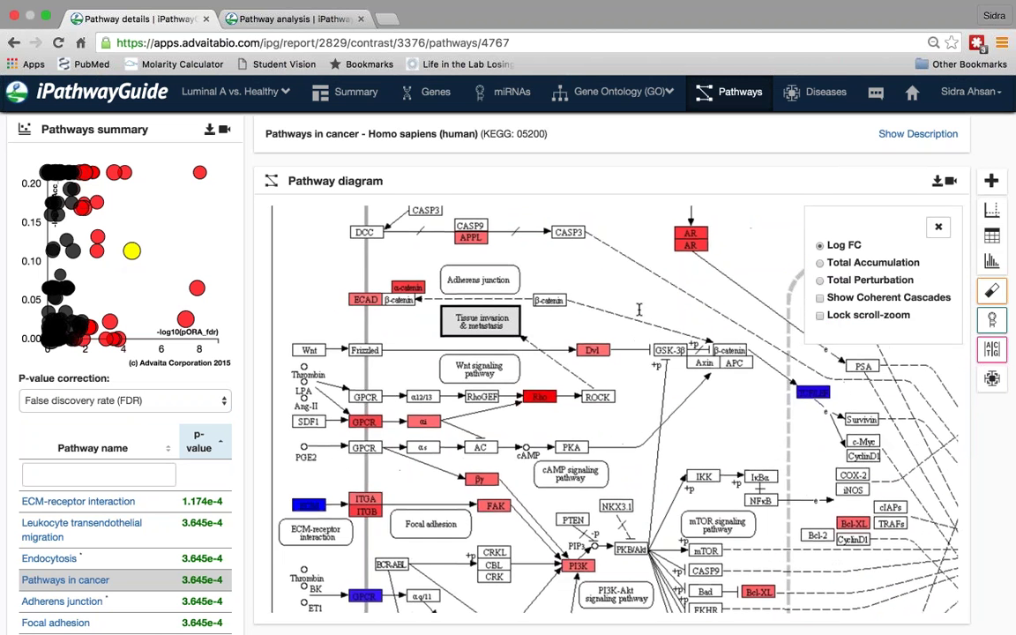
scroll(631, 315, "up", 3)
scroll(631, 314, "right", 2)
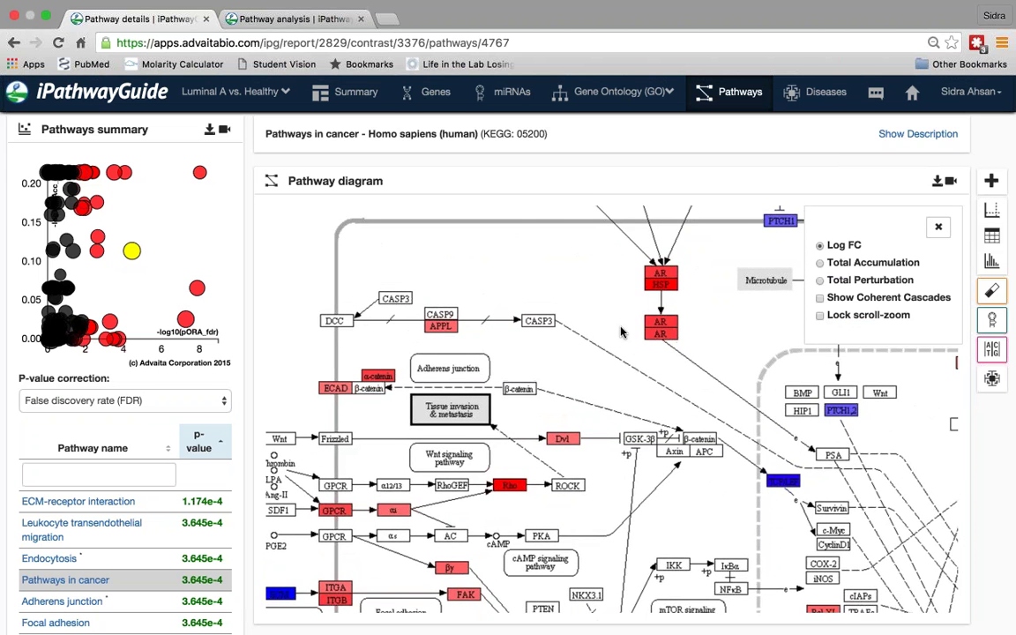
scroll(628, 378, "up", 2)
mouse_move(665, 327)
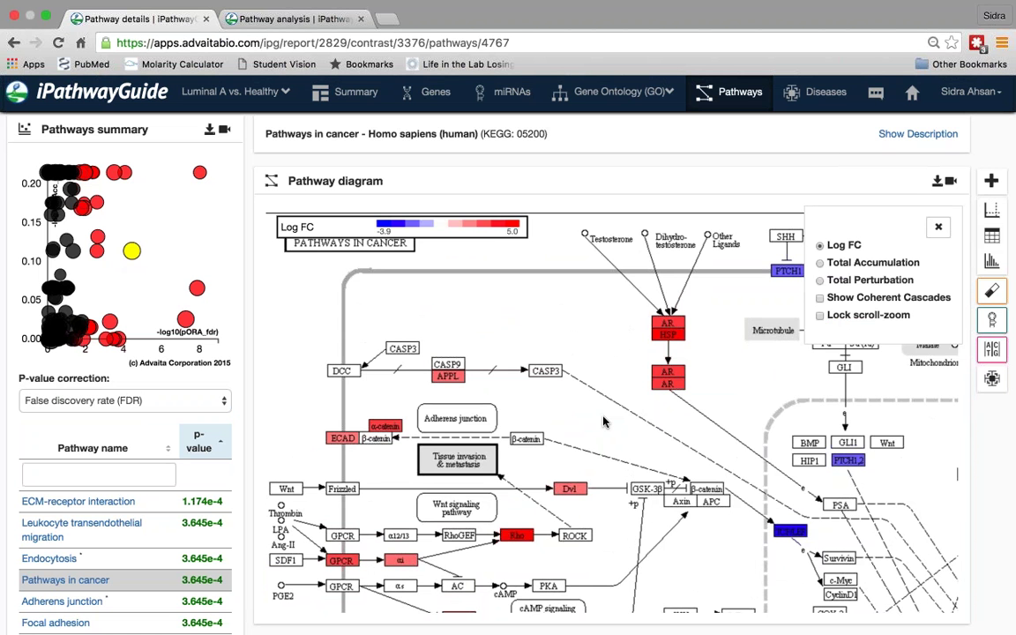
scroll(603, 421, "down", 3)
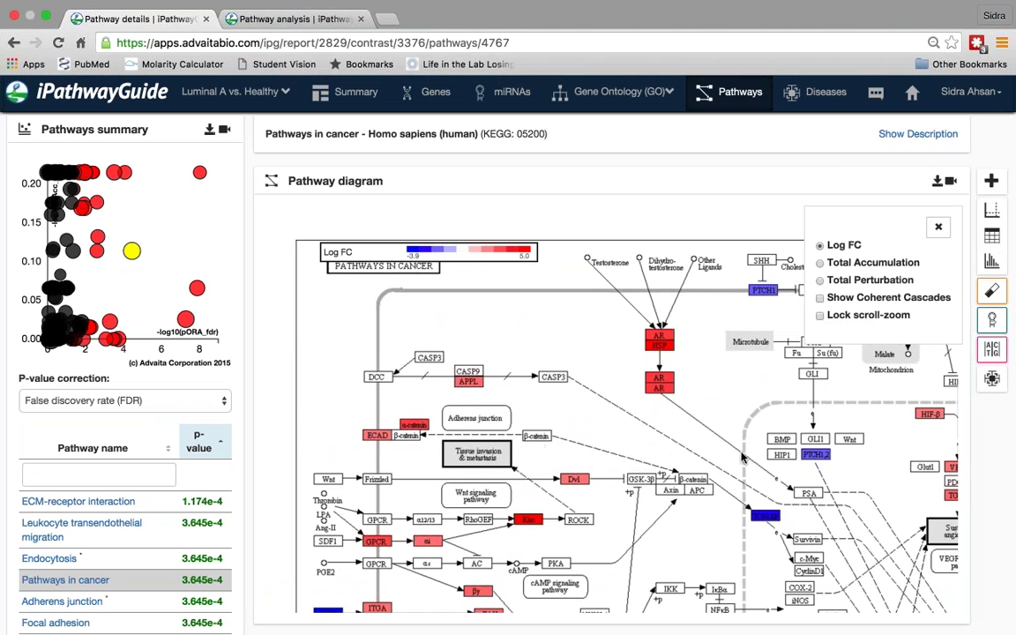
scroll(742, 457, "down", 5)
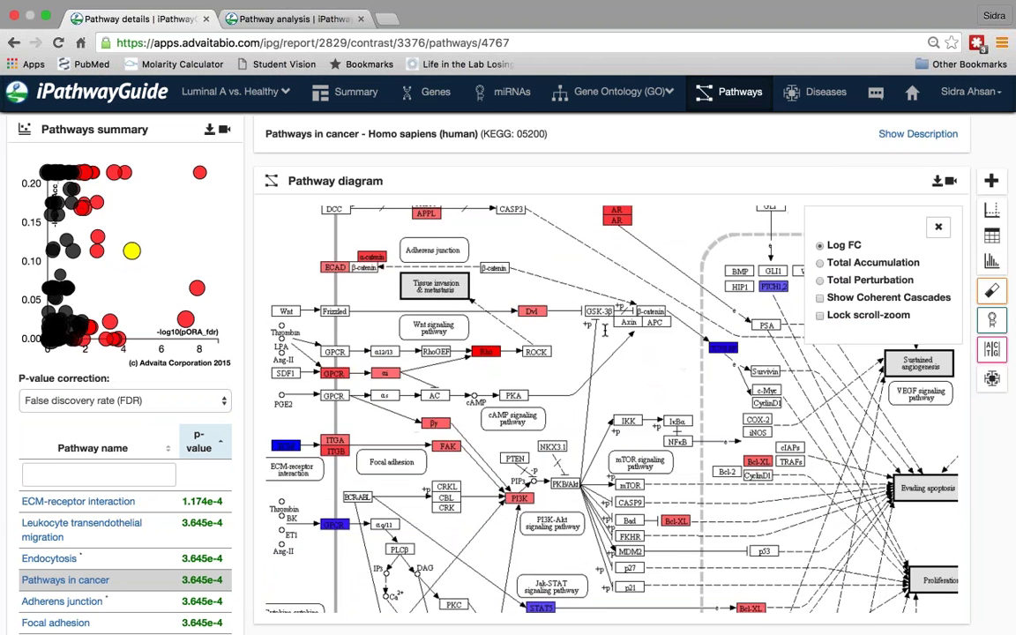
scroll(604, 330, "up", 5)
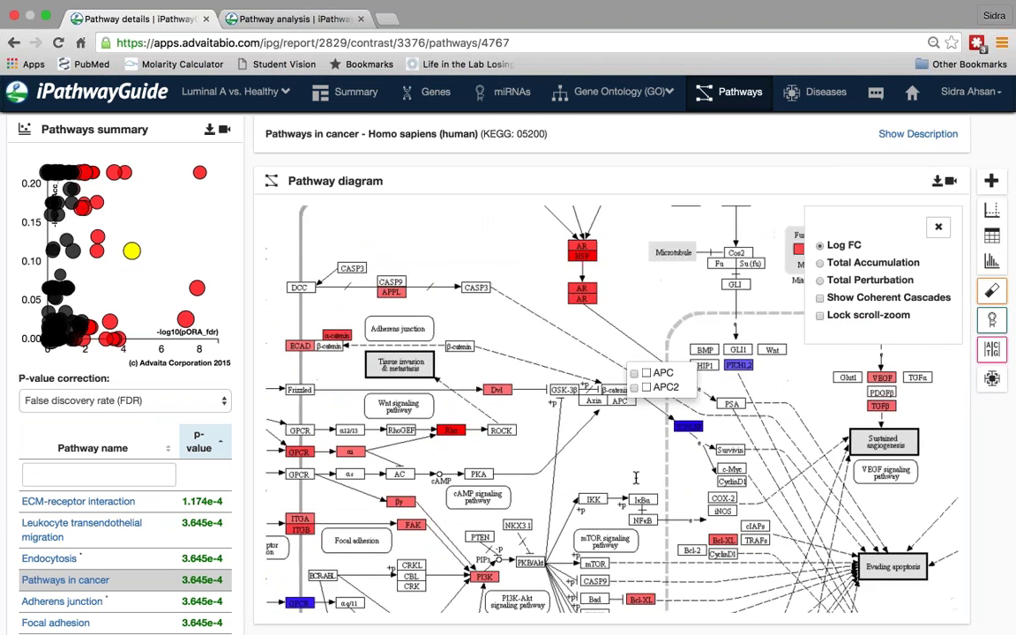
scroll(634, 477, "up", 4)
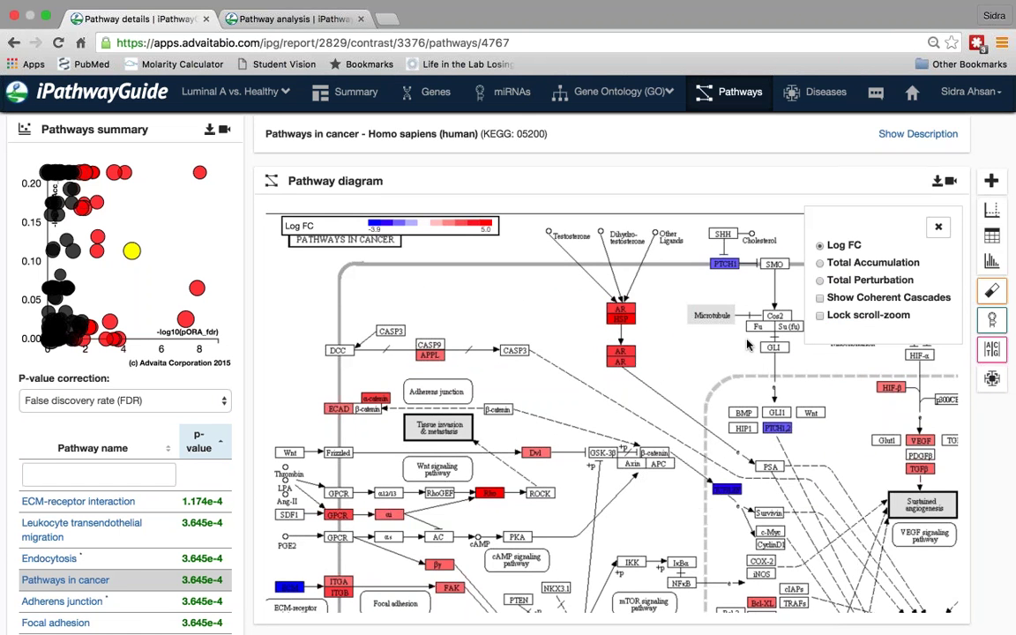
Colour the pathway diagram by Total Accumulation, switch it to Total Perturbation, and show the coherent cascades
left_click(820, 264)
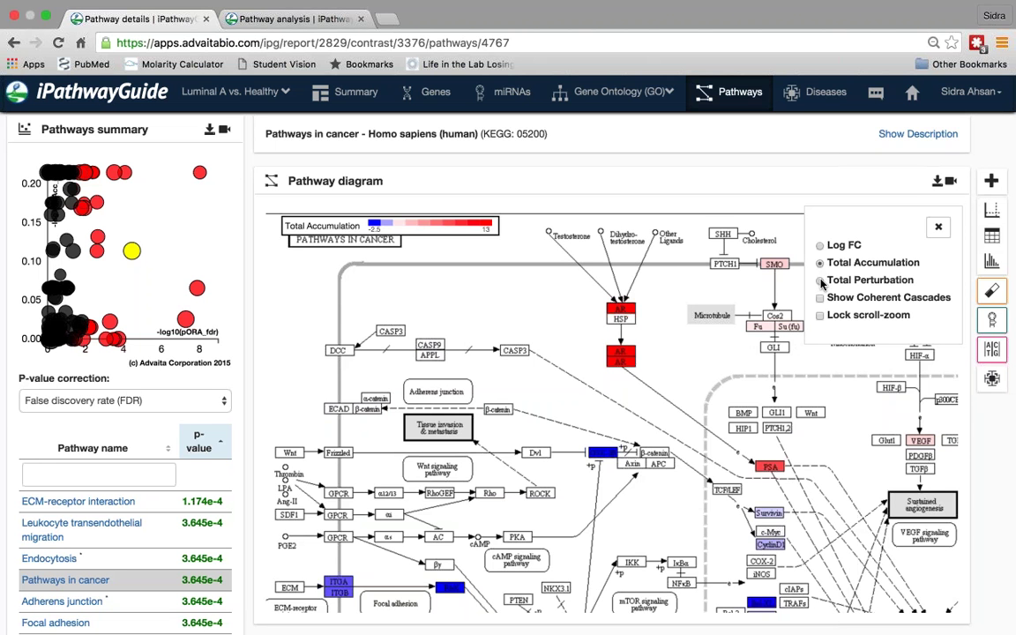
left_click(820, 281)
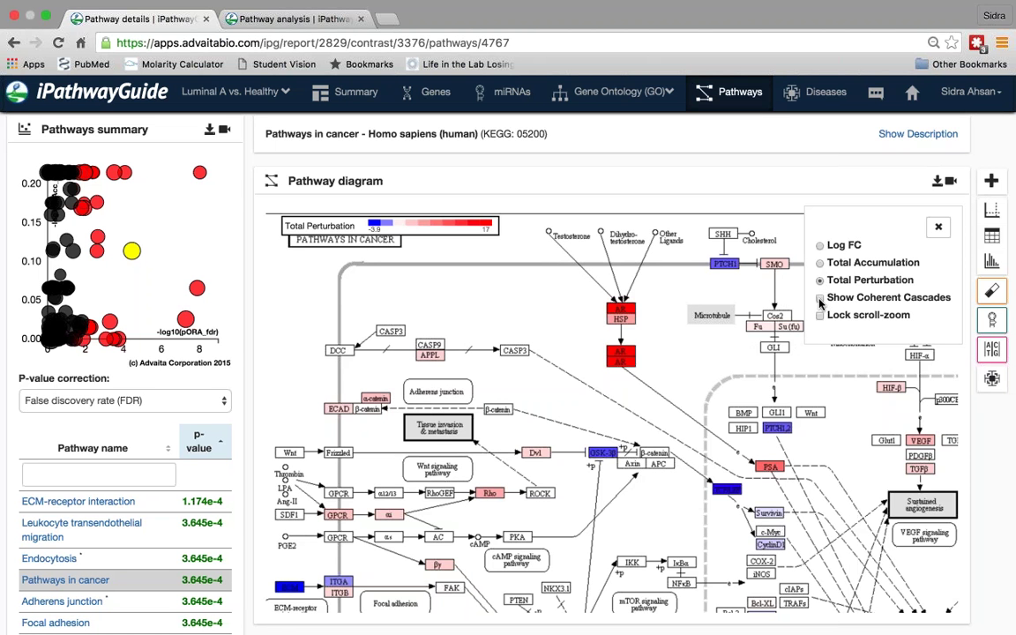
left_click(820, 300)
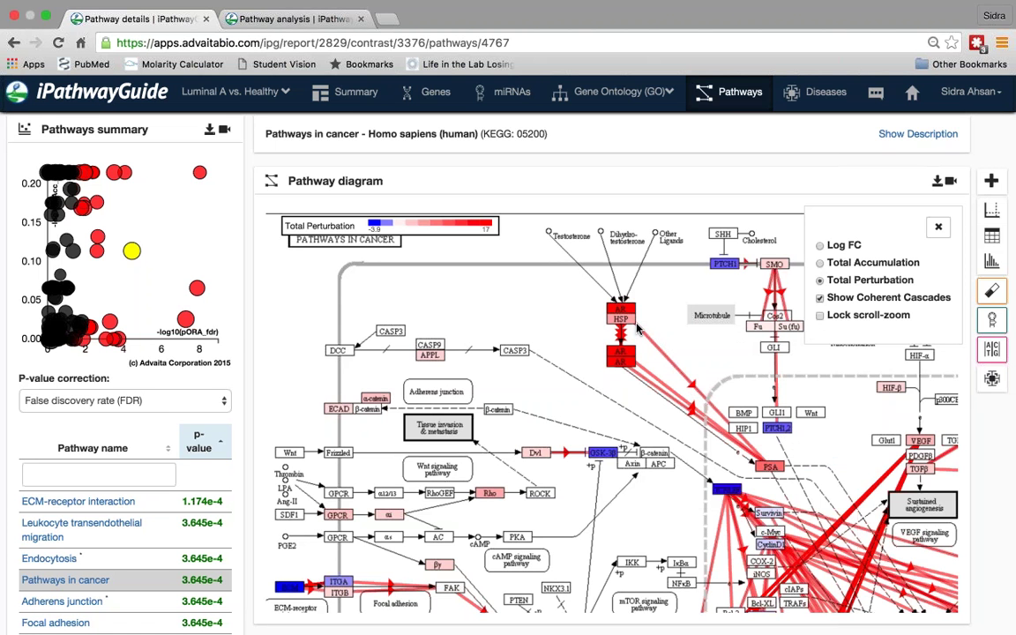
Examine the coherent cascades through the Pathways in cancer diagram, from the AR and Dvl nodes down to the signalling branches below
mouse_move(625, 310)
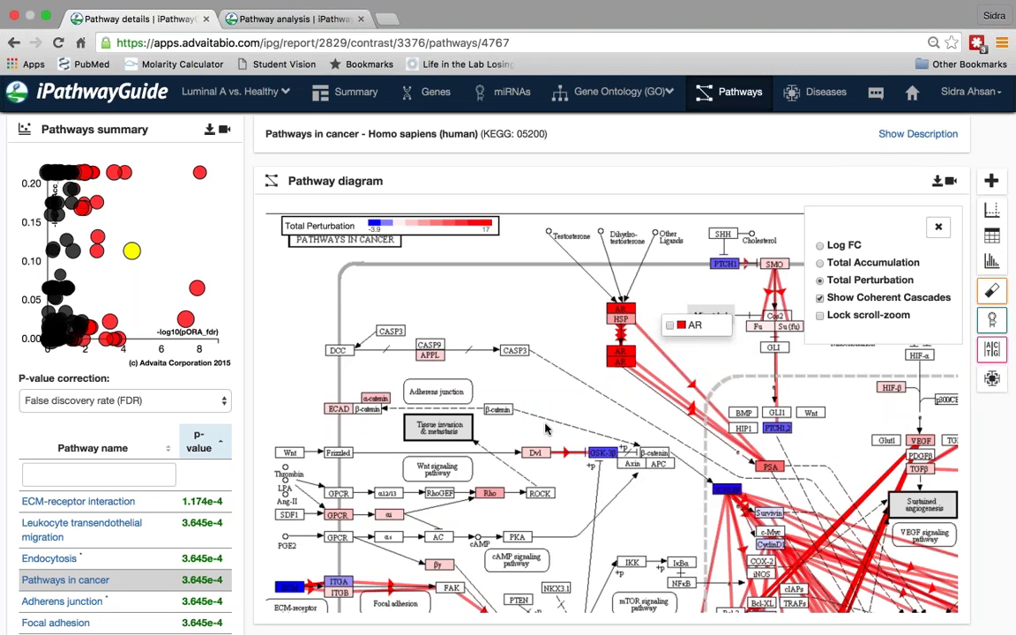
mouse_move(536, 455)
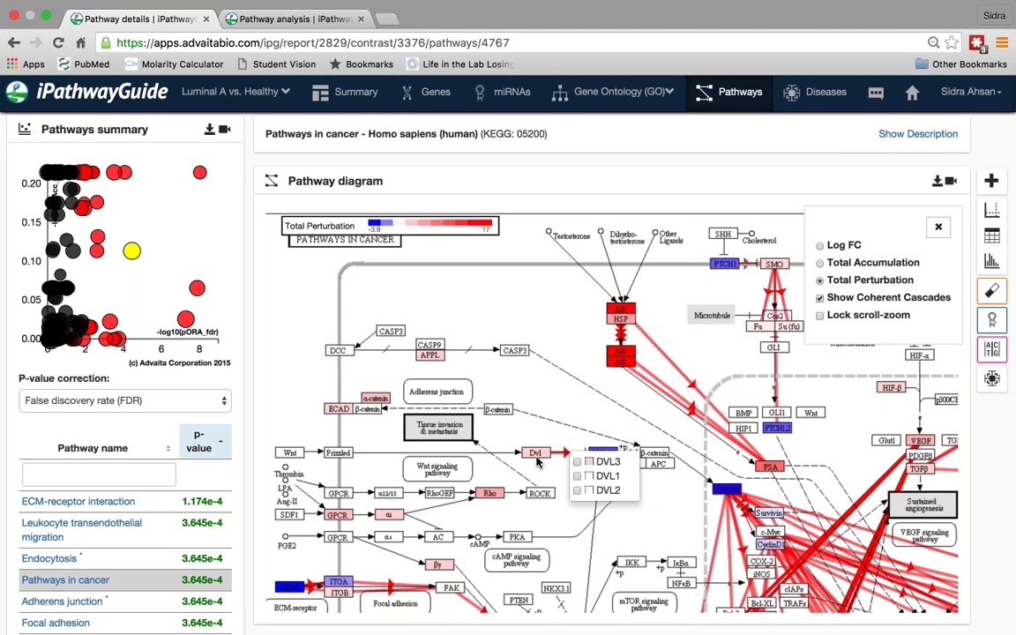
scroll(536, 455, "down", 5)
mouse_move(541, 416)
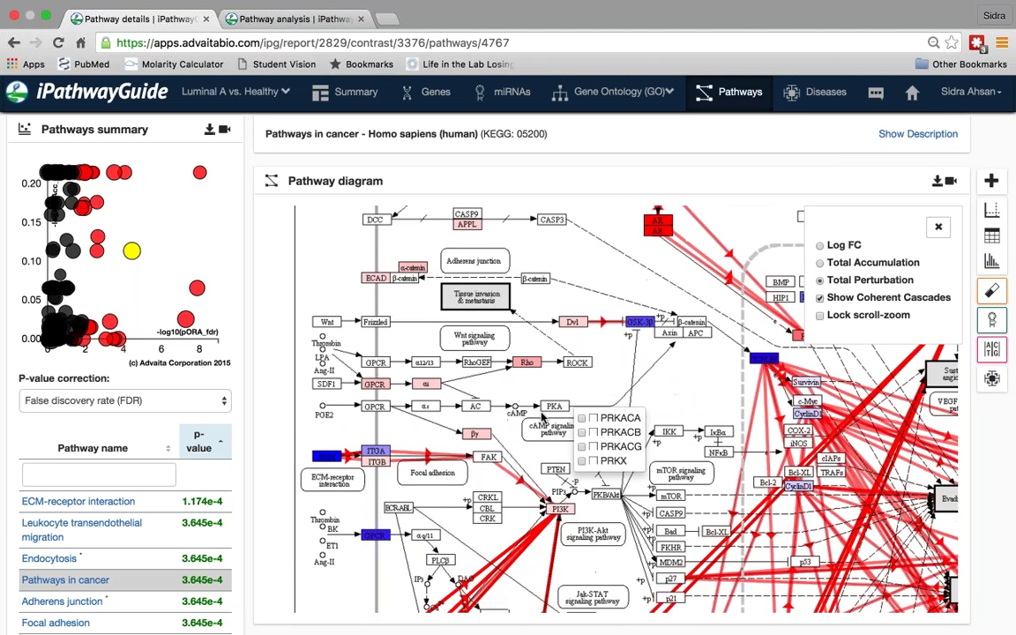
scroll(405, 360, "down", 3)
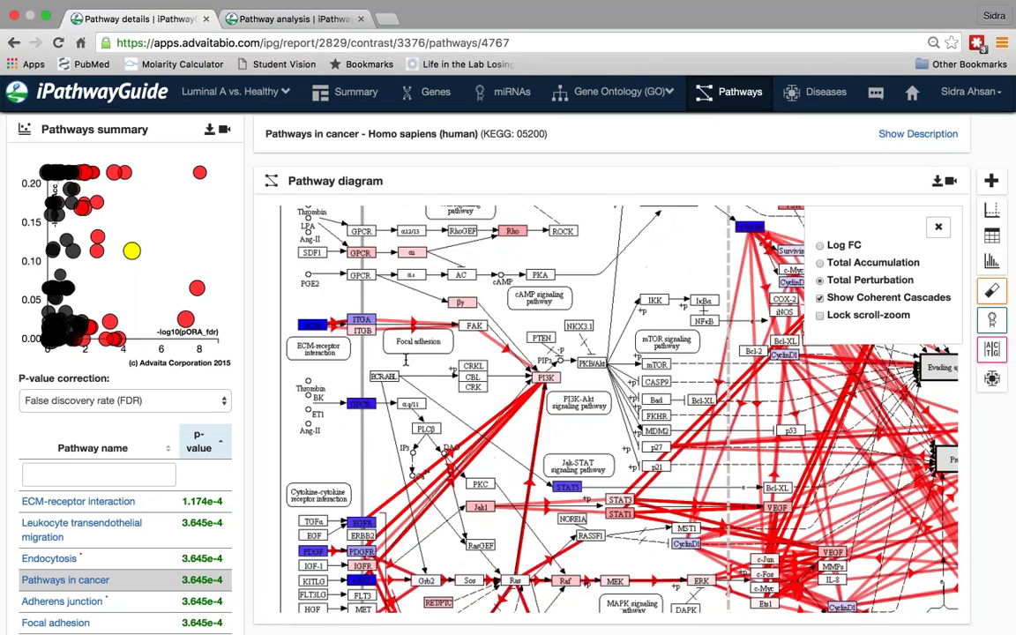
scroll(404, 360, "down", 3)
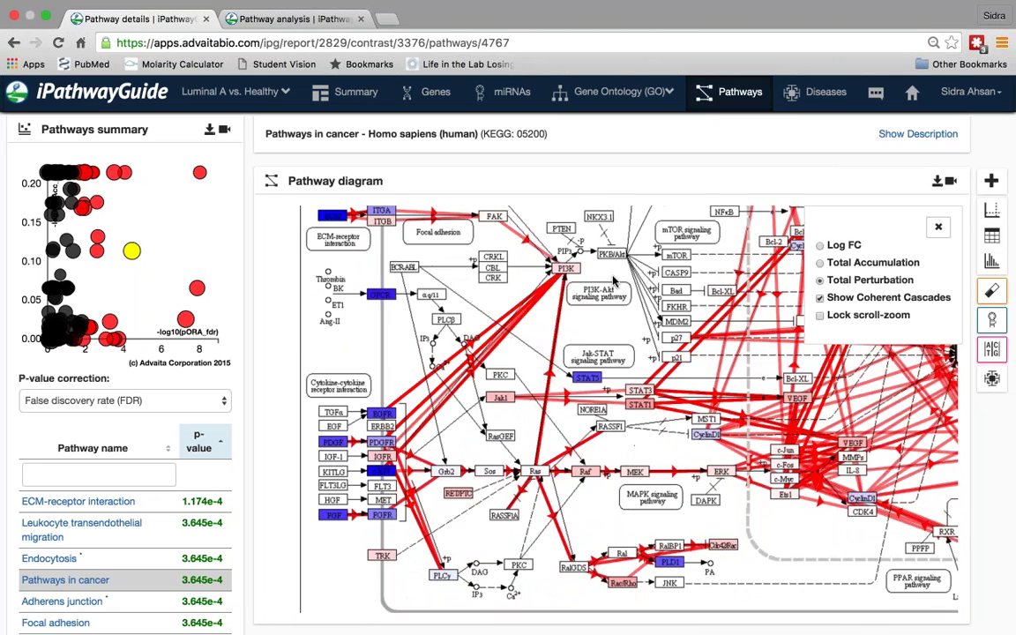
scroll(615, 281, "up", 6)
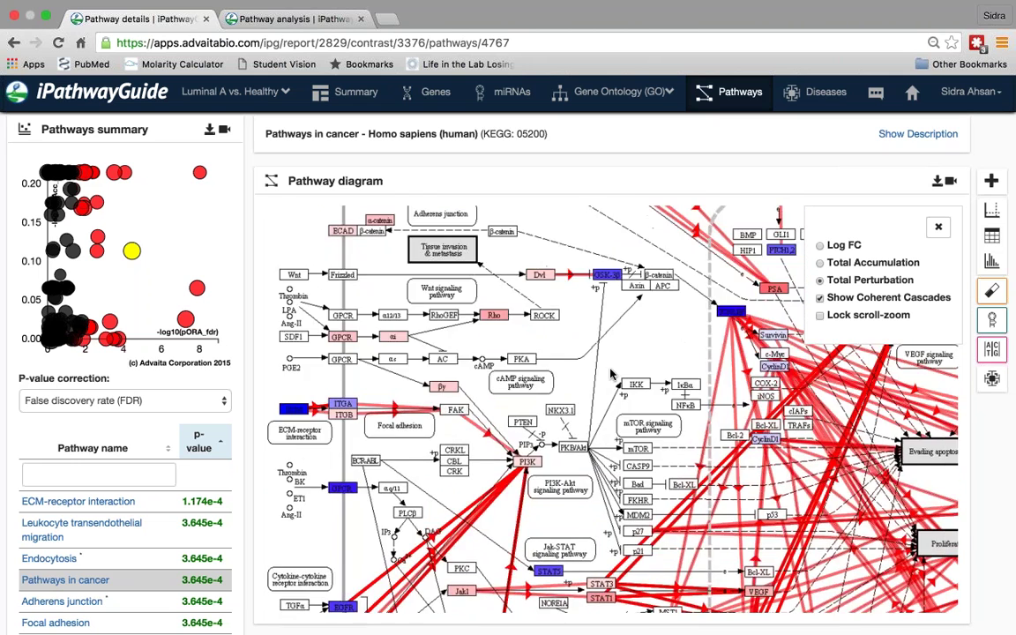
scroll(555, 414, "up", 2)
scroll(588, 350, "up", 2)
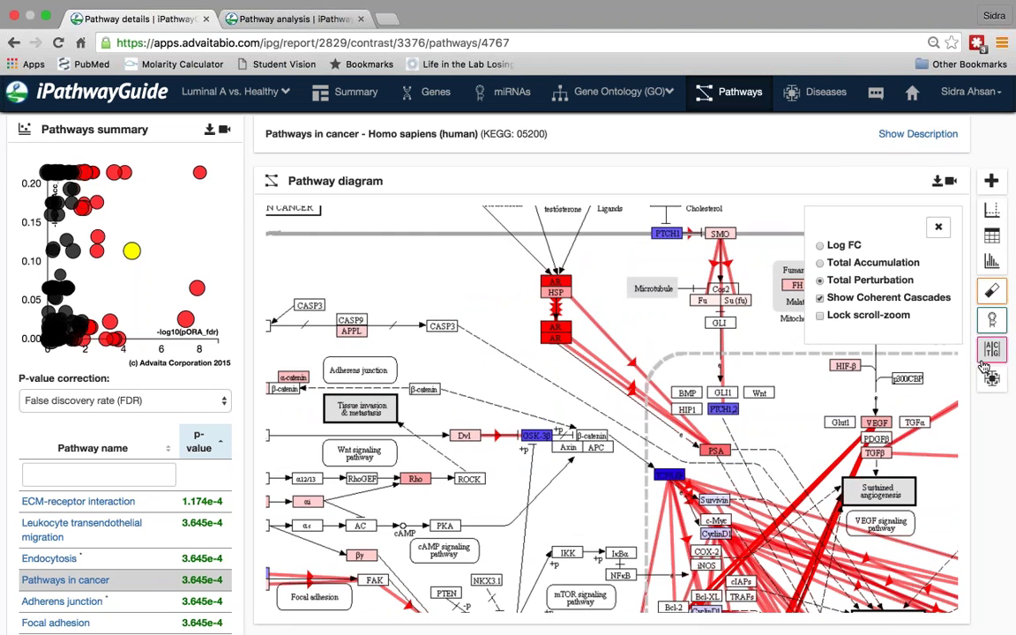
Open the pathway's drug list and select the AR gene in the diagram to filter the related entities
left_click(992, 293)
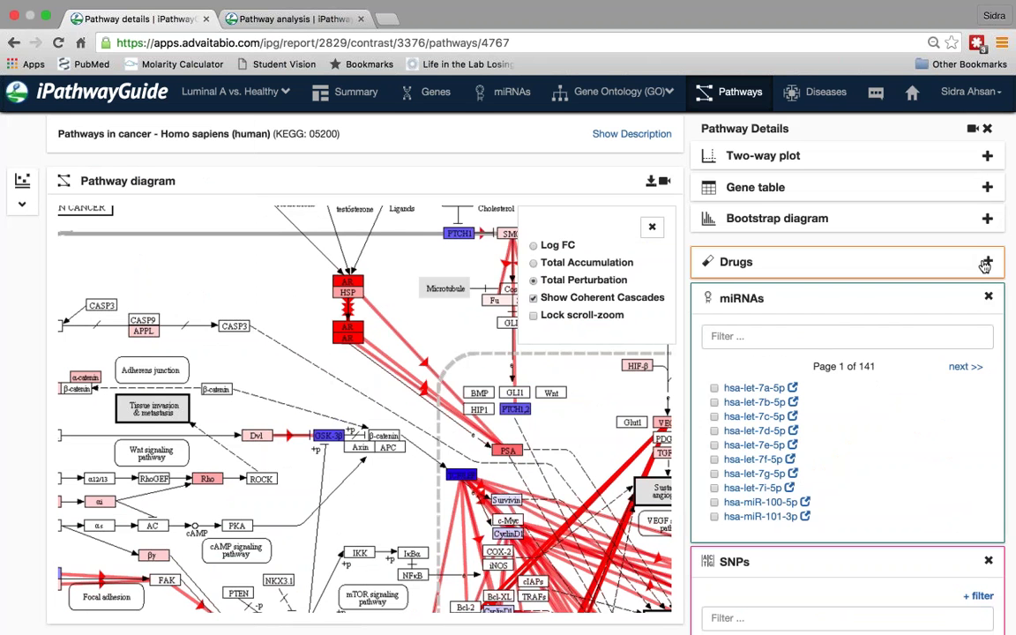
left_click(986, 264)
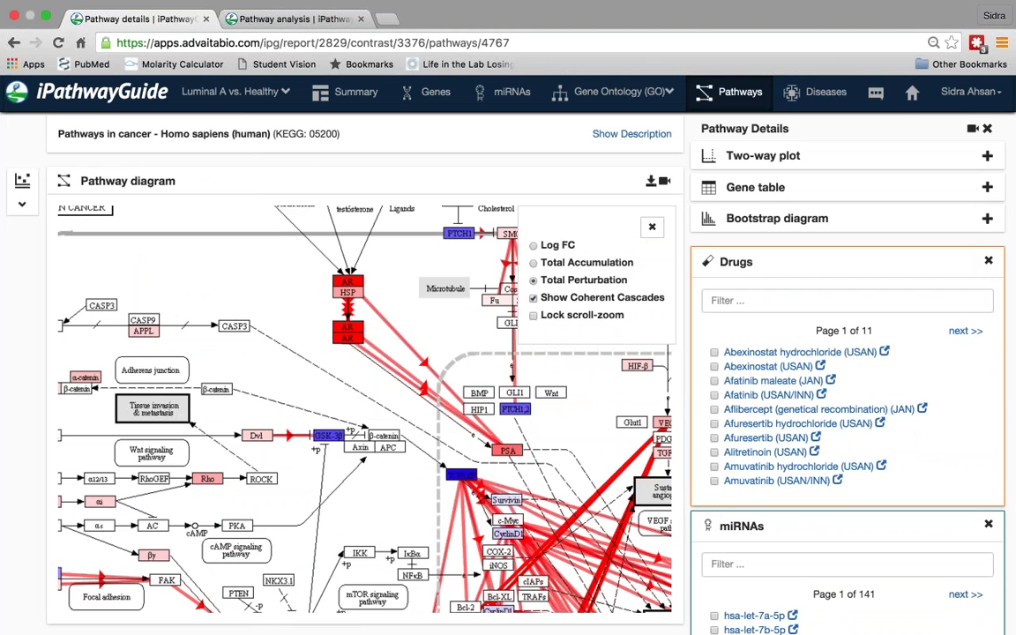
mouse_move(480, 413)
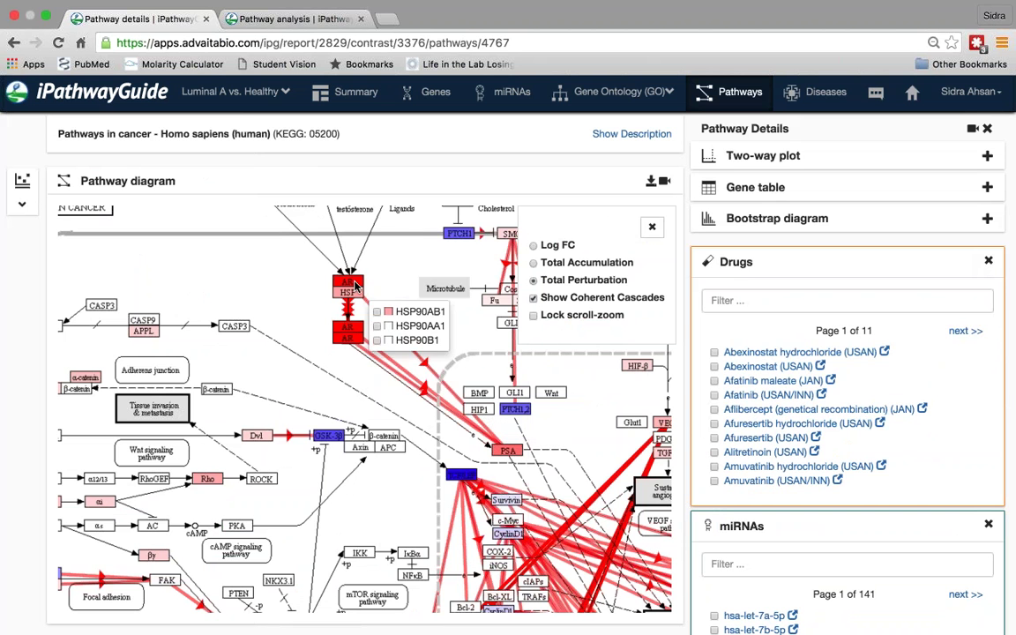
mouse_move(361, 282)
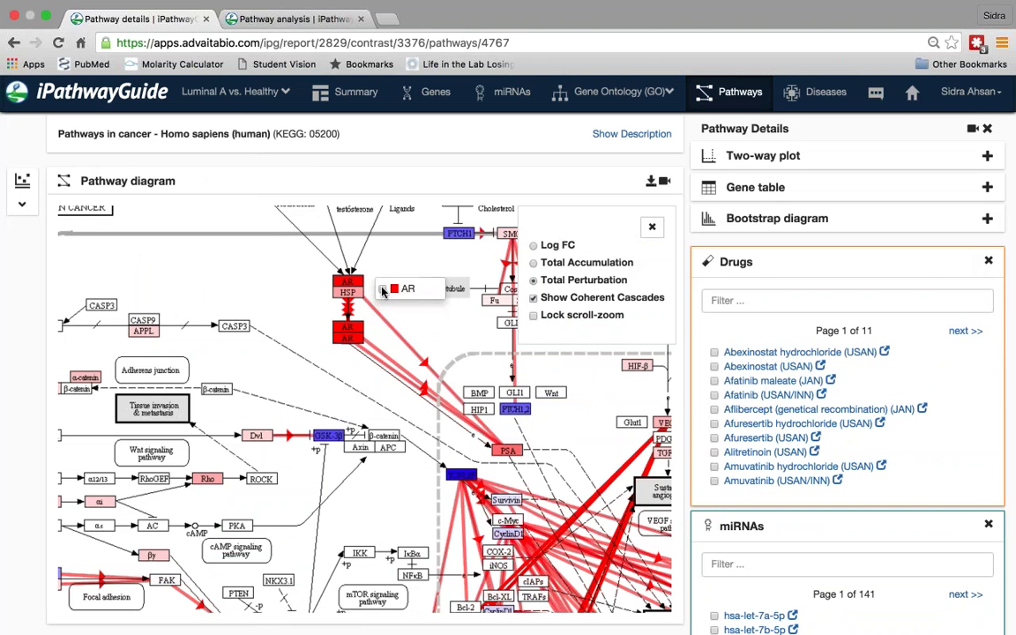
left_click(383, 291)
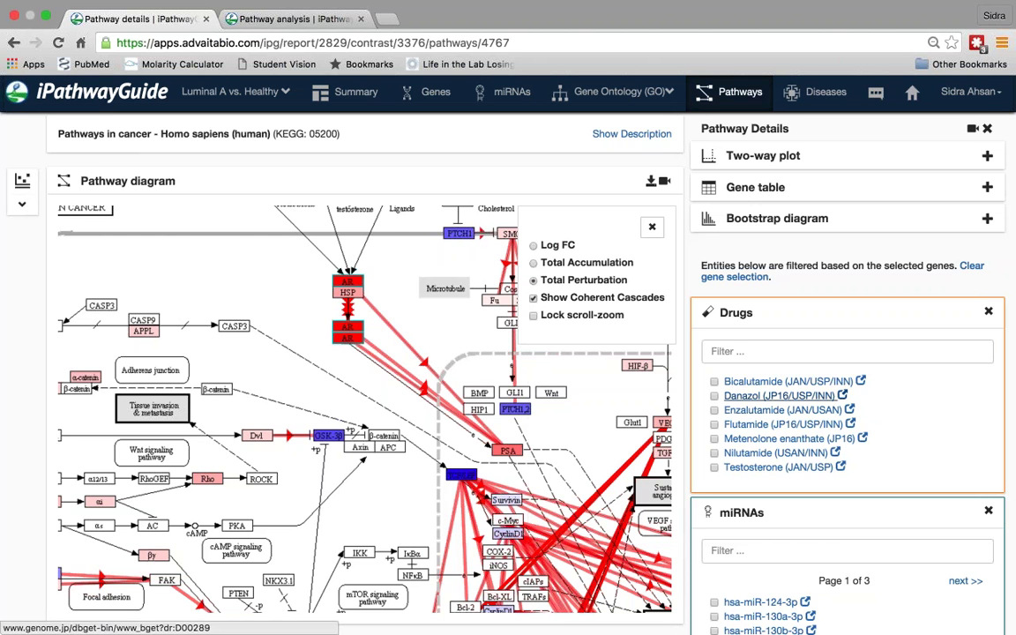
Highlight the targets of Bicalutamide in the diagram, and briefly select Metenolone enanthate to check its target before deselecting it
left_click(714, 382)
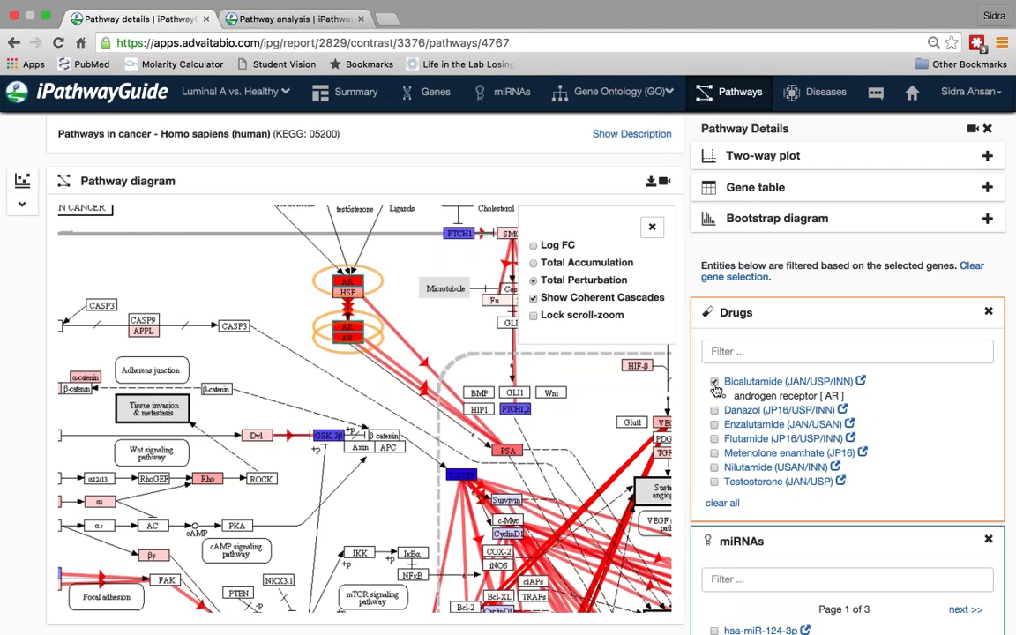
left_click(714, 452)
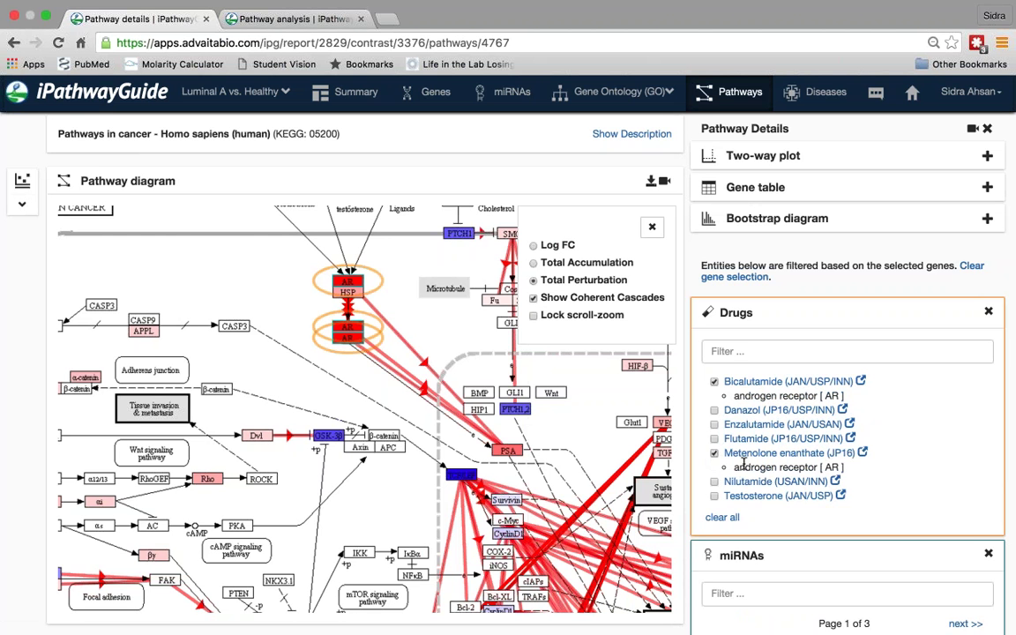
left_click(716, 455)
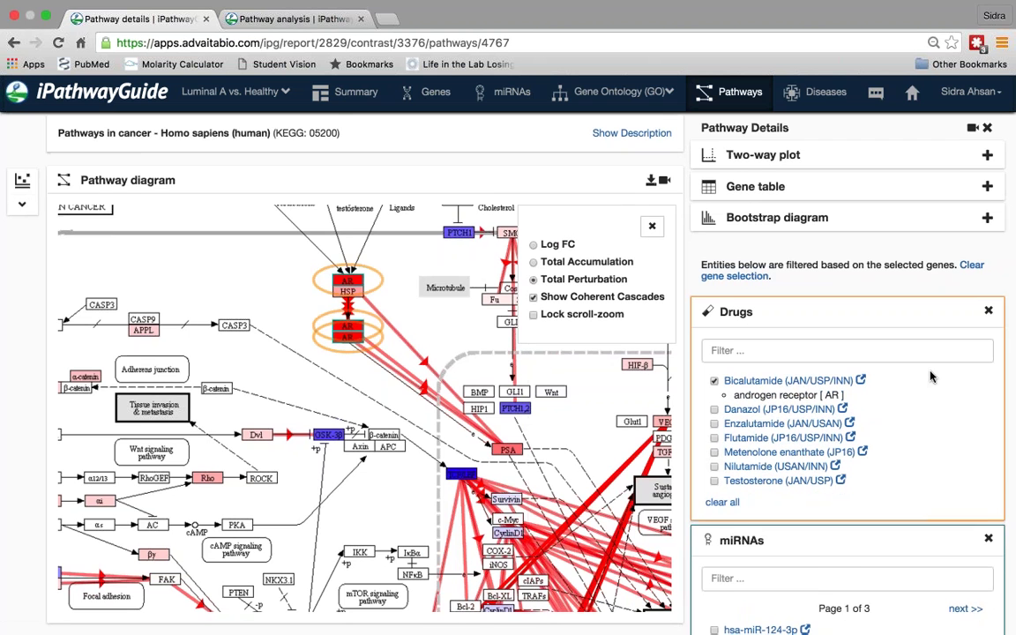
Clear the gene selection filter and highlight the targets of miRNA hsa-let-7a-5p in the pathway diagram
scroll(931, 377, "down", 1)
scroll(931, 372, "down", 1)
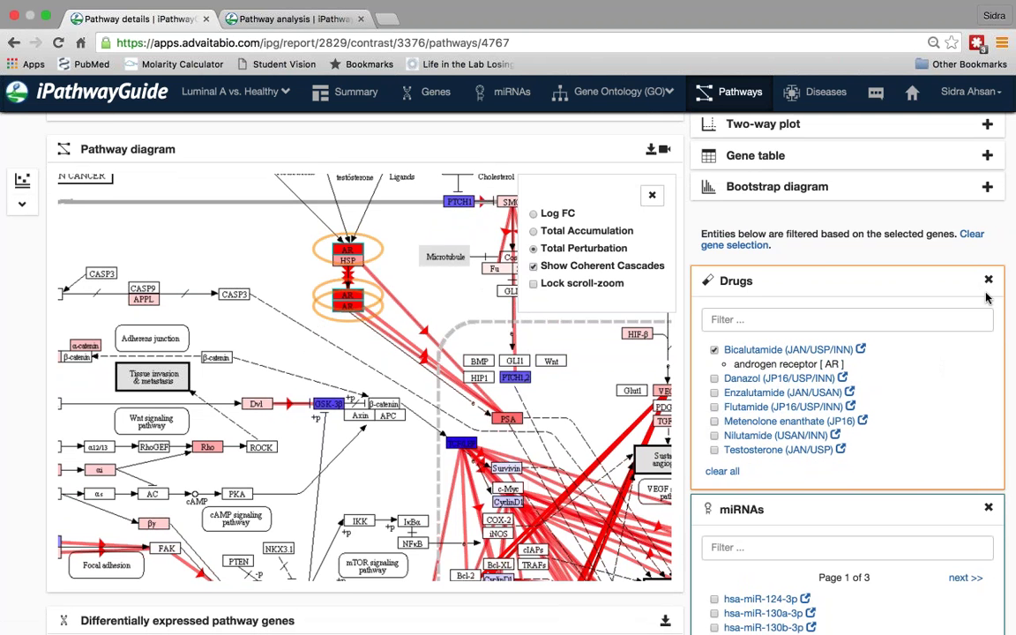
left_click(973, 237)
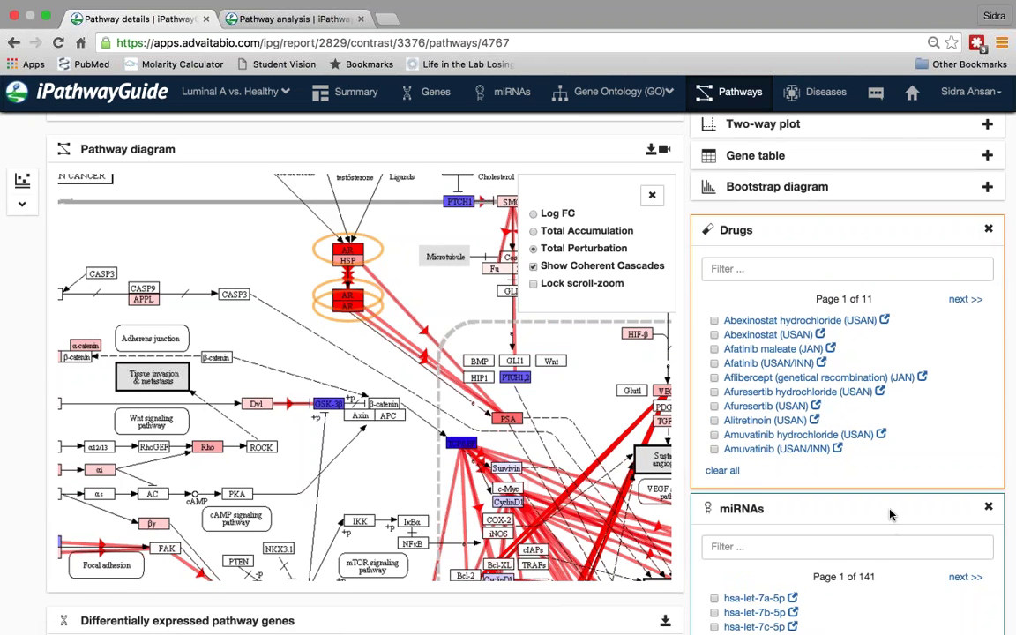
scroll(891, 514, "down", 3)
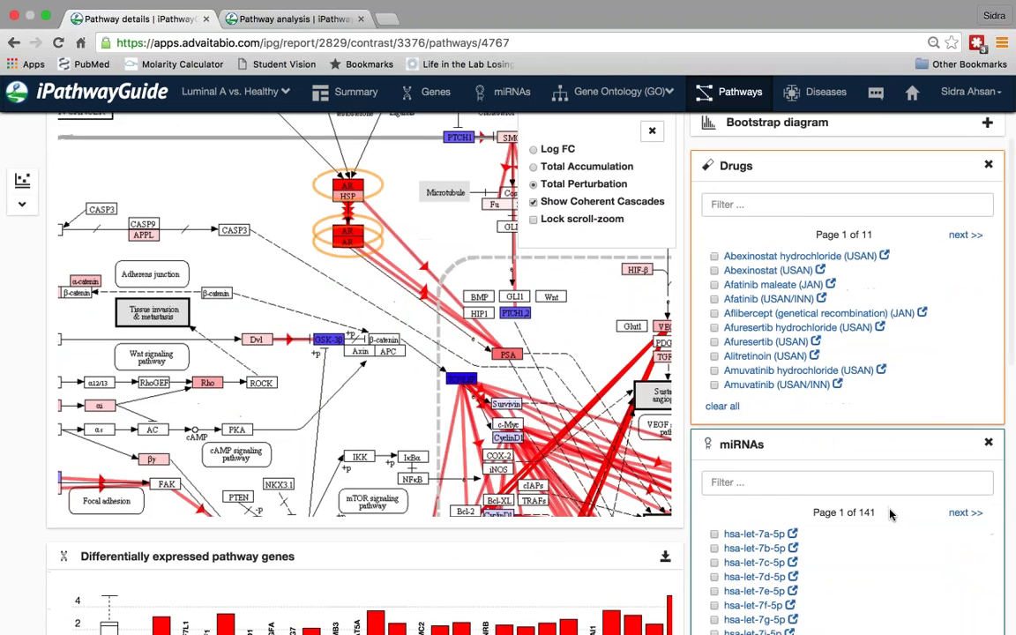
scroll(891, 514, "down", 1)
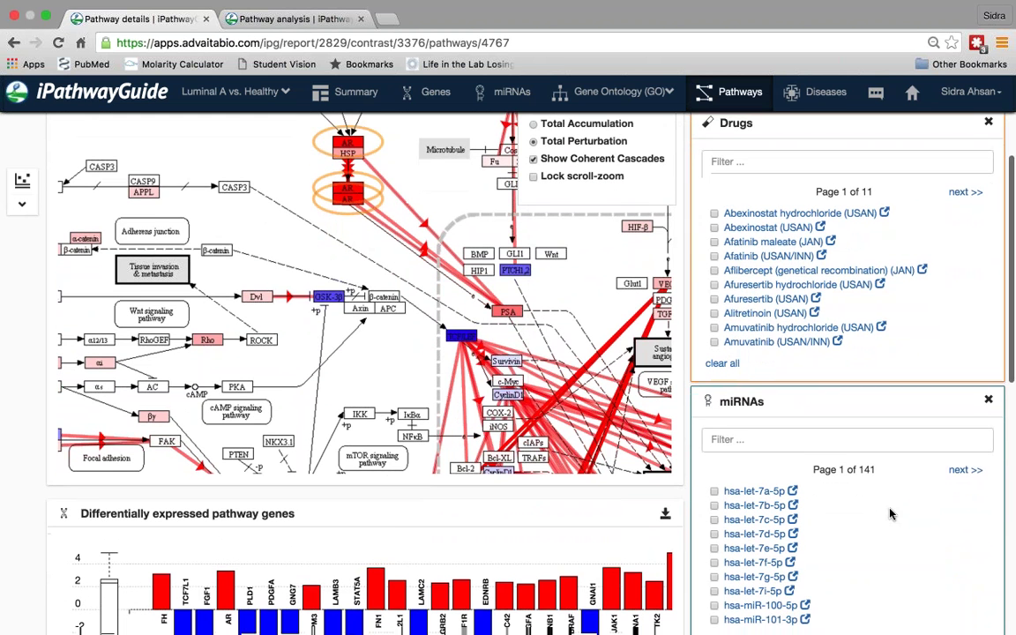
scroll(891, 511, "down", 1)
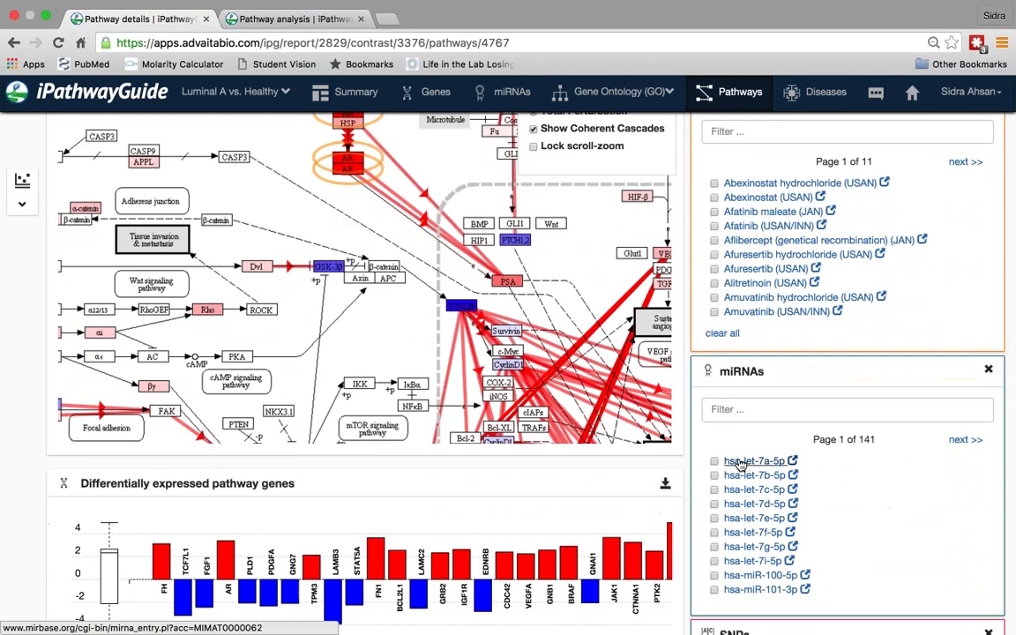
left_click(715, 462)
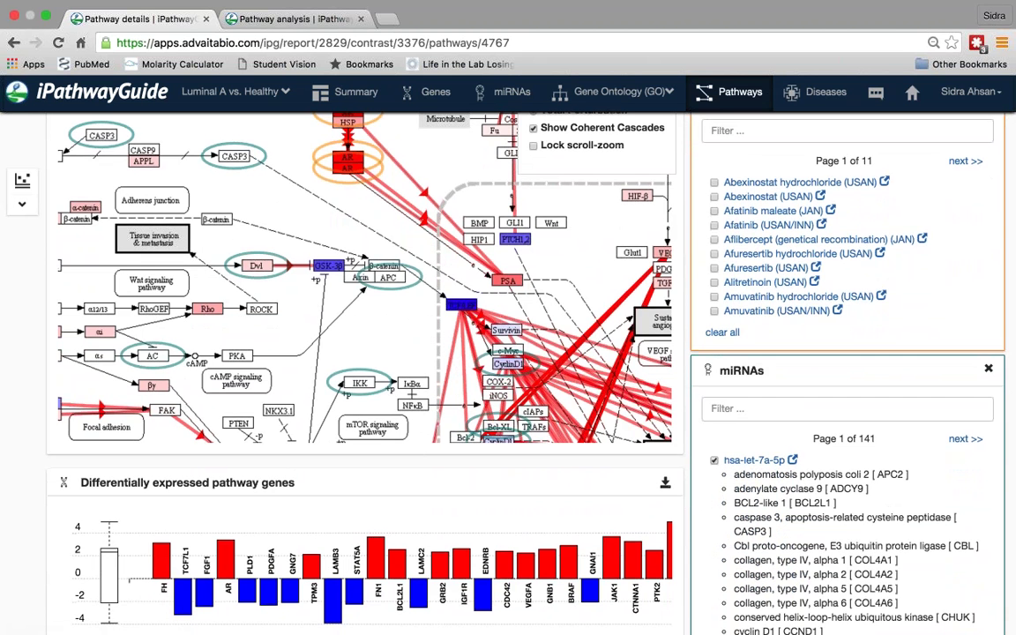
Examine the hsa-let-7a-5p target genes circled in the pathway diagram alongside the miRNA's target list and the drug list
scroll(715, 464, "down", 2)
scroll(715, 465, "down", 1)
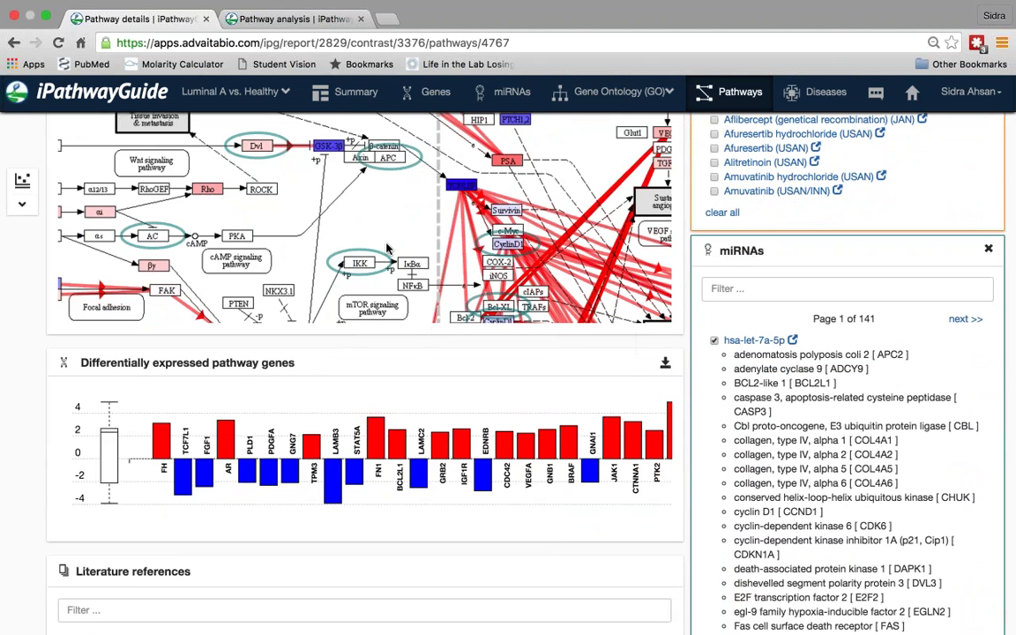
mouse_move(498, 269)
mouse_move(361, 175)
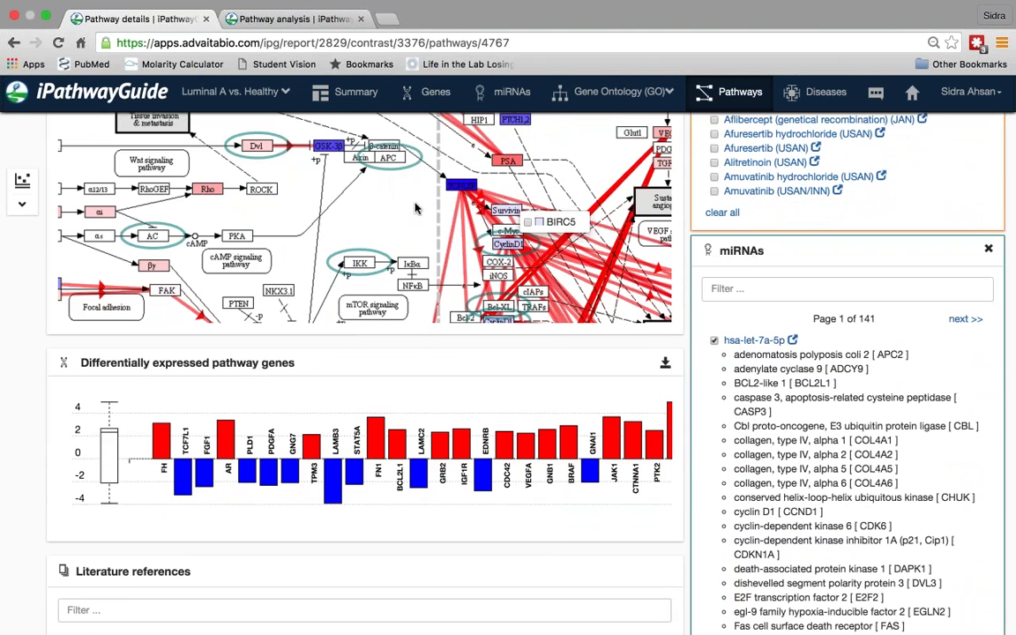
scroll(334, 185, "up", 2)
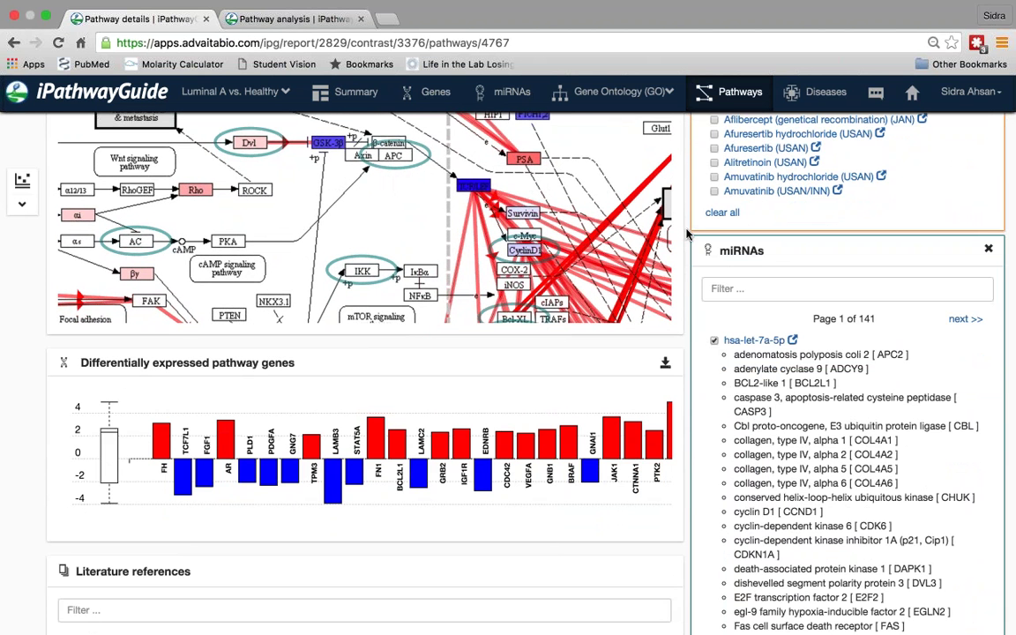
scroll(687, 233, "up", 2)
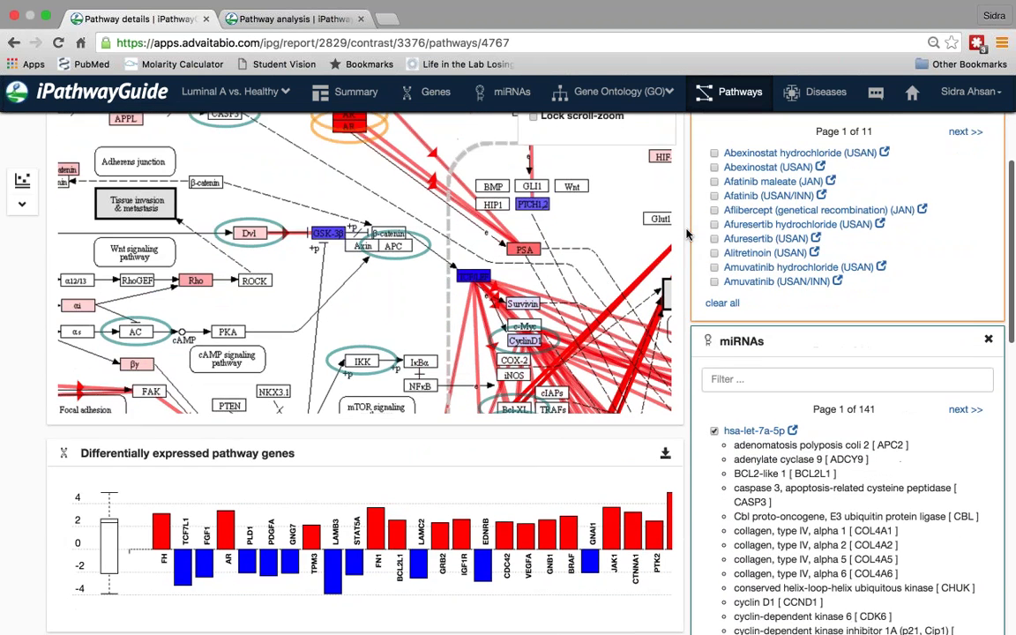
scroll(686, 233, "down", 1)
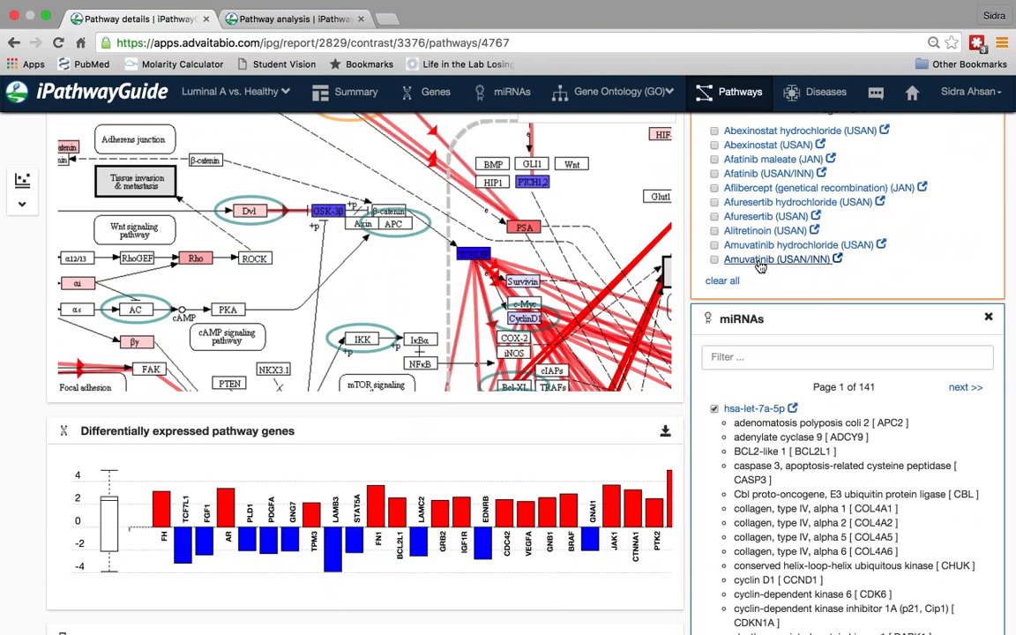
scroll(760, 267, "up", 1)
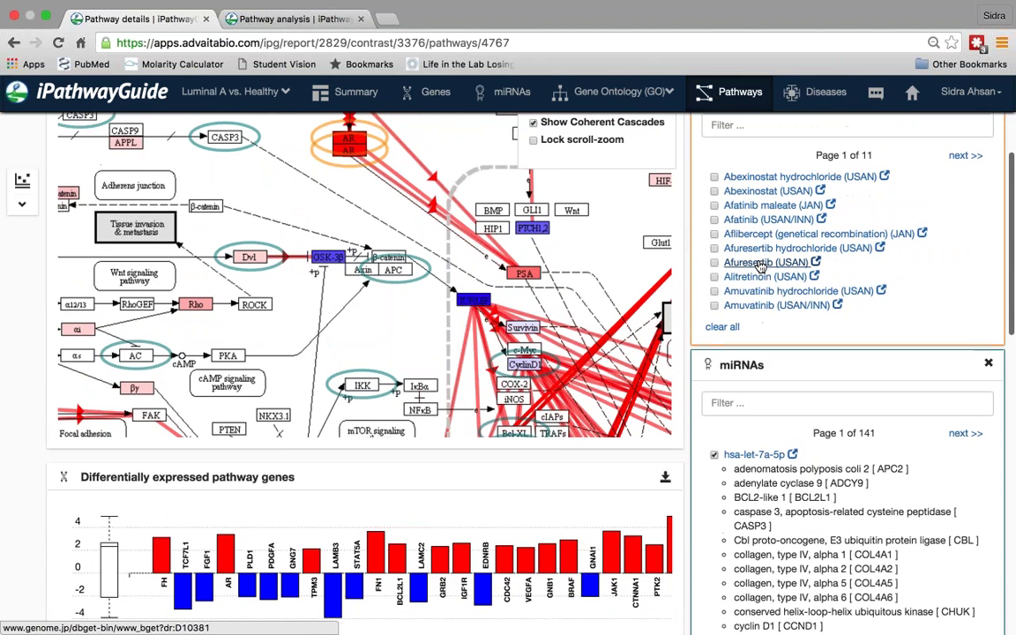
scroll(760, 267, "up", 1)
scroll(760, 267, "down", 3)
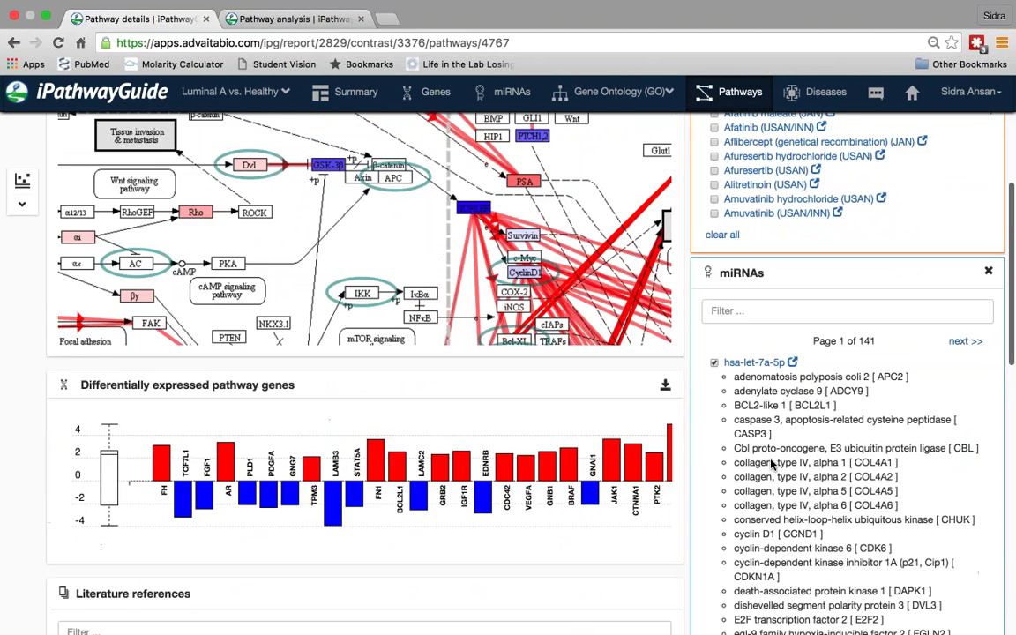
scroll(529, 352, "down", 1)
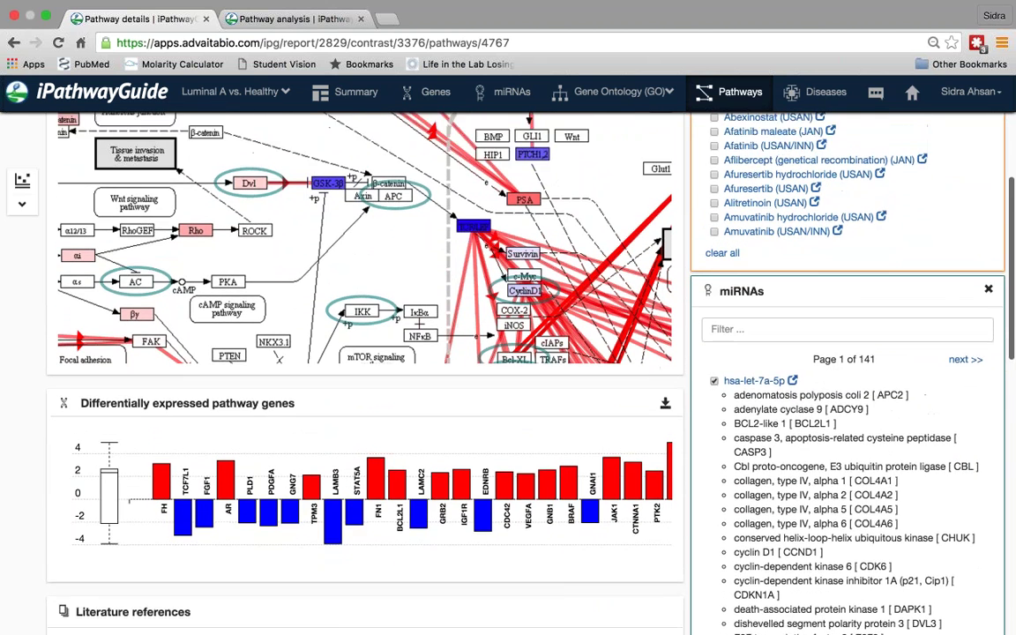
scroll(529, 352, "up", 3)
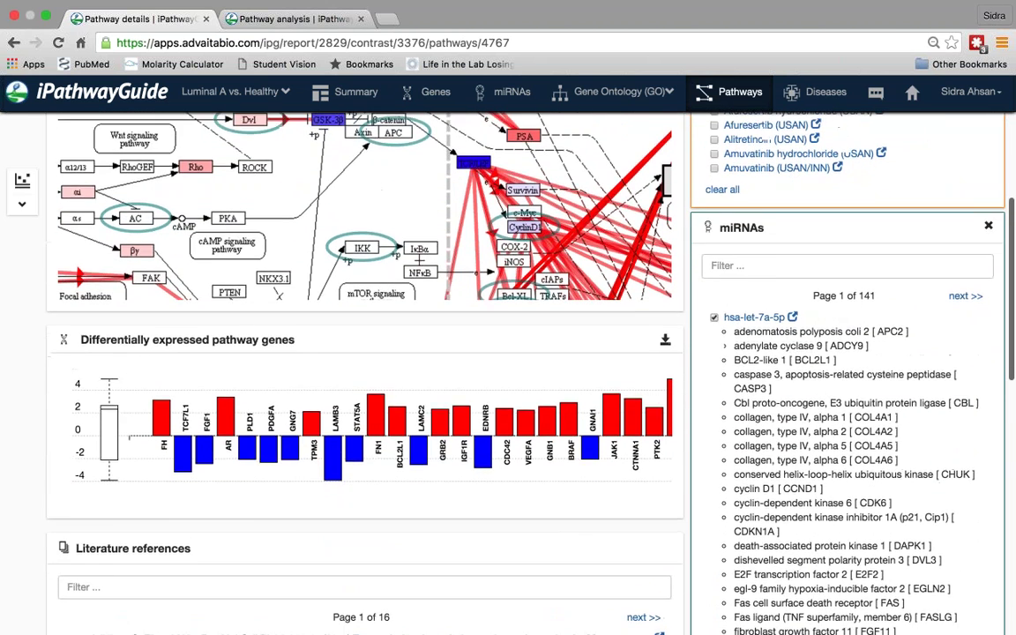
scroll(690, 215, "up", 2)
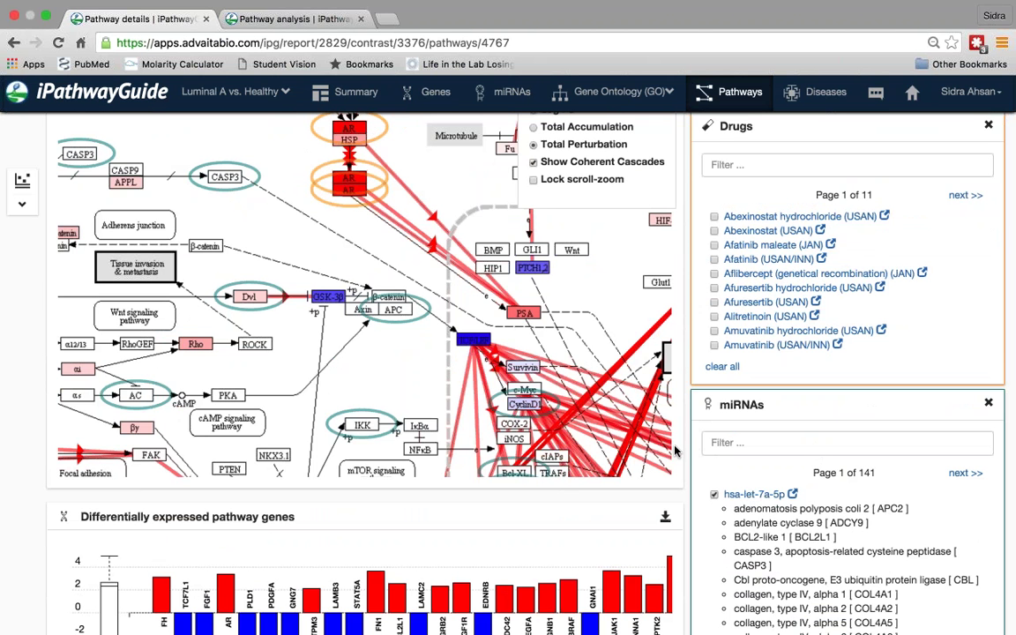
Switch to the NCI Webinar 2.pptx presentation in PowerPoint and run the slide show from slide 10, advancing to the common mechanisms slide
left_click(47, 18)
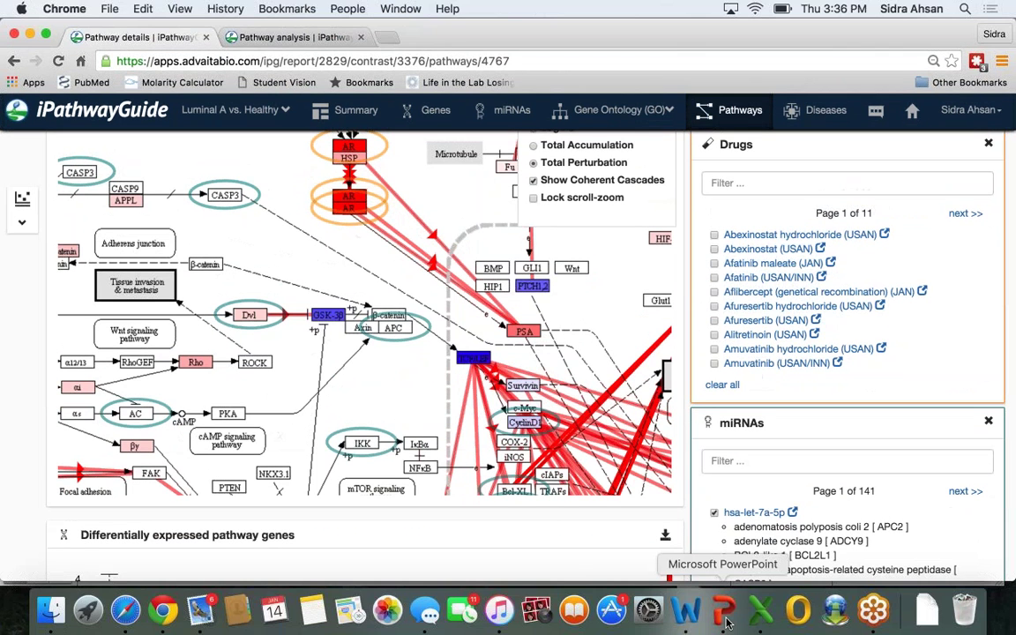
left_click(723, 610)
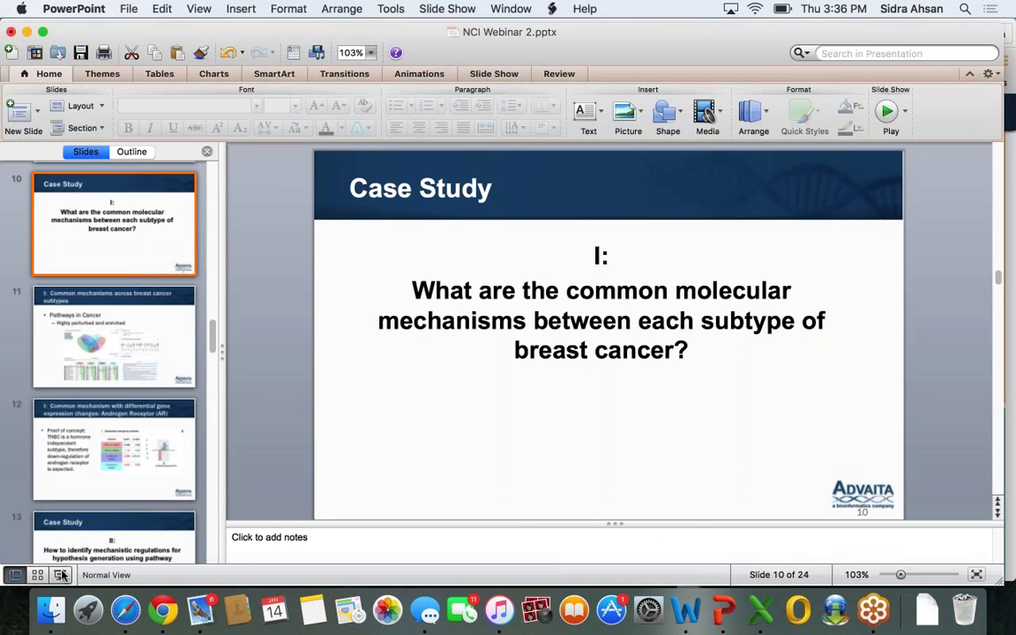
left_click(61, 574)
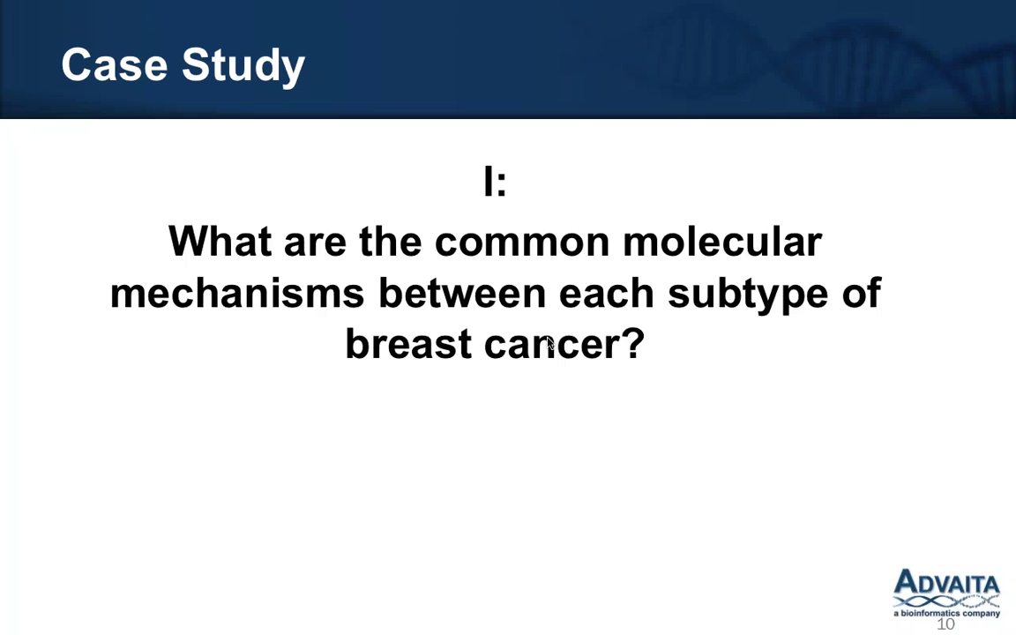
left_click(547, 342)
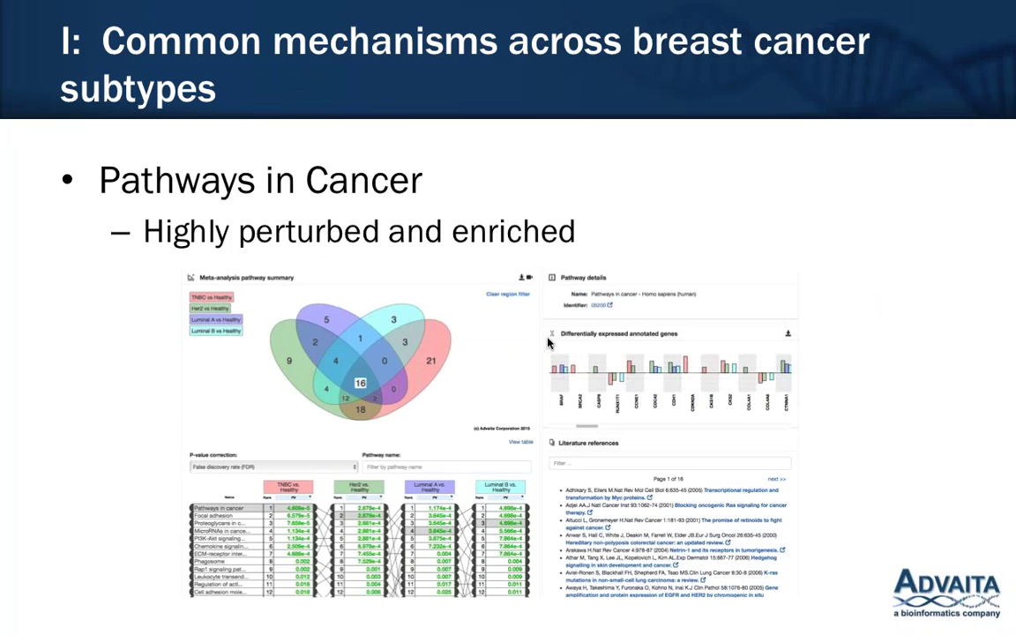
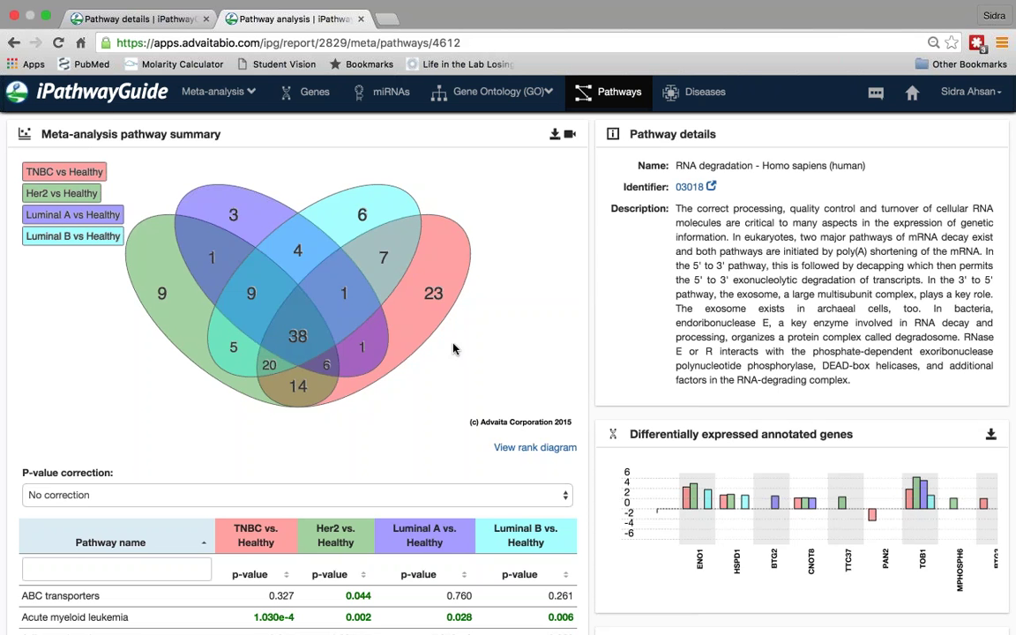
Filter the meta-analysis pathways to those unique to TNBC vs Healthy and set the p-value correction to False discovery rate (FDR)
left_click(434, 295)
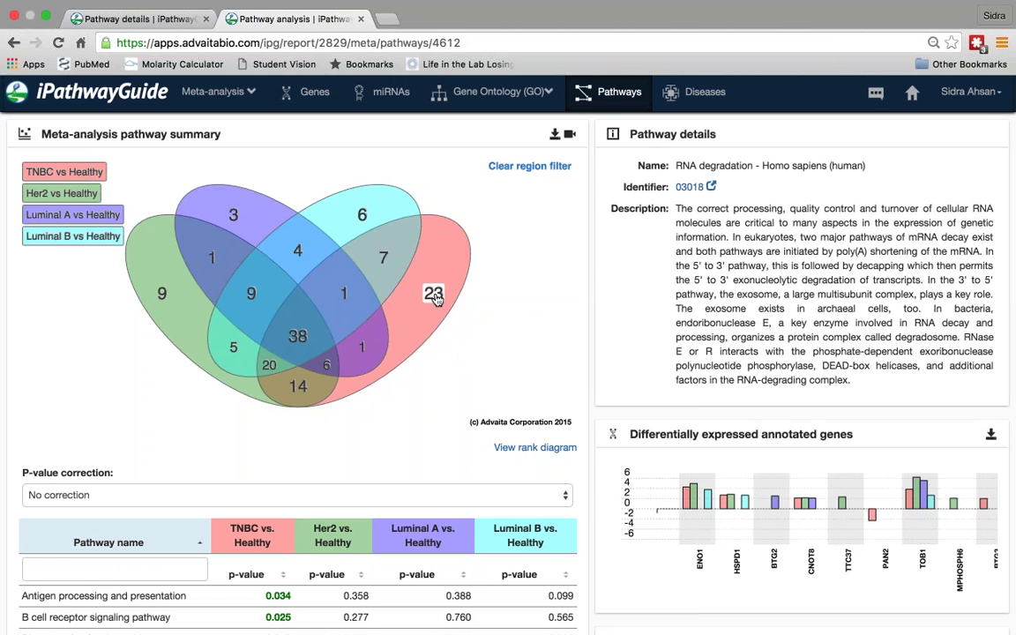
scroll(428, 408, "down", 1)
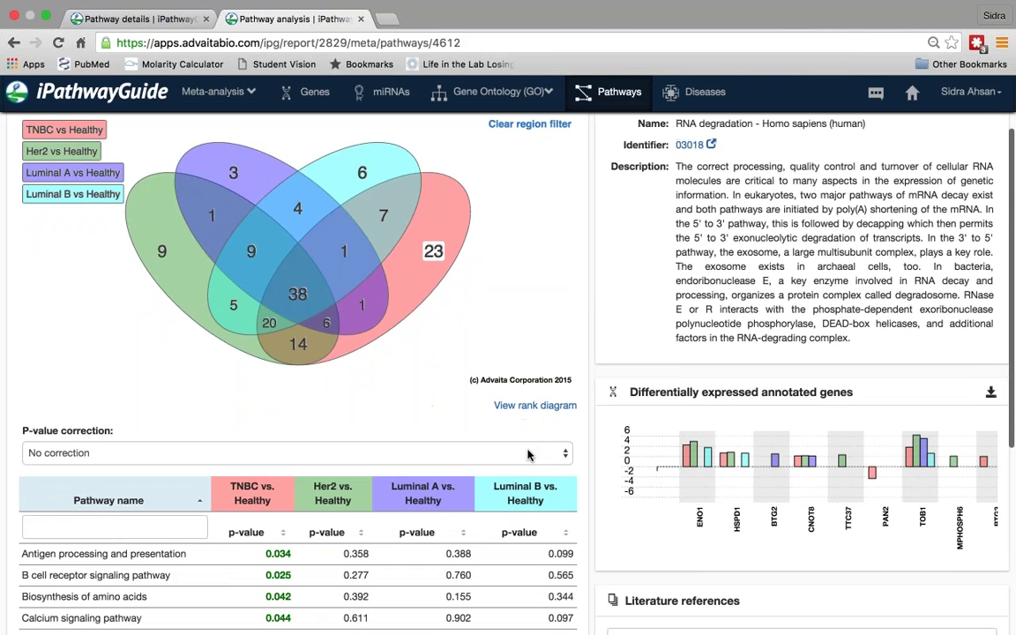
left_click(476, 453)
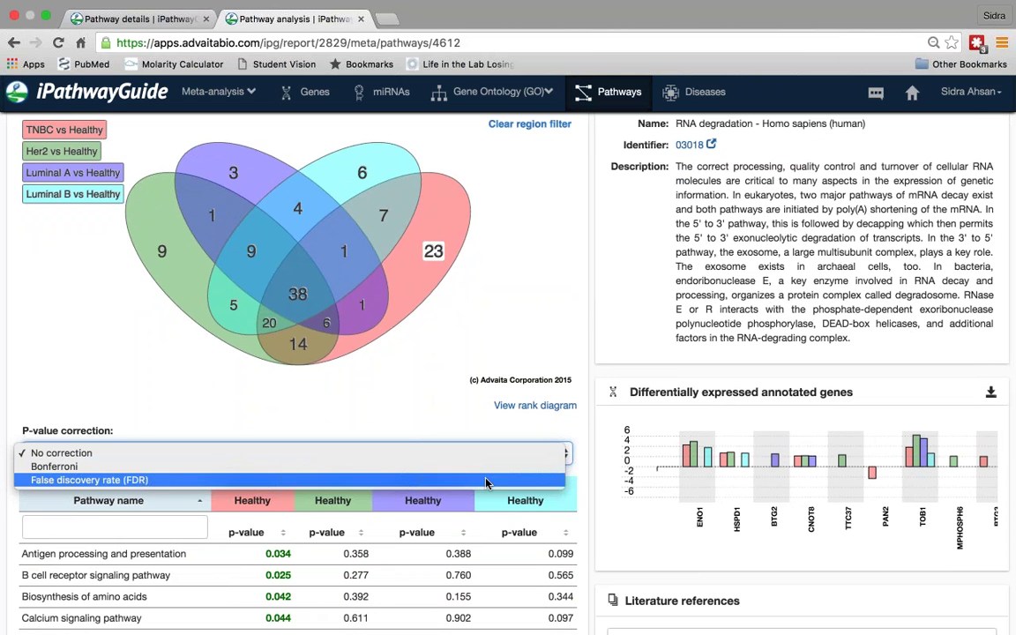
left_click(486, 480)
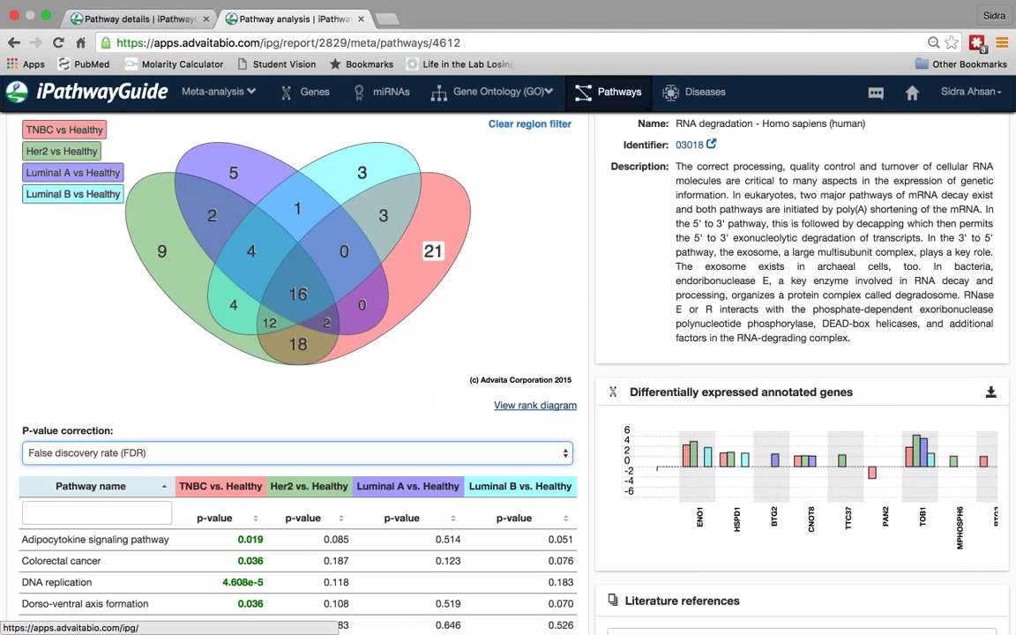
Show the TNBC-specific pathways as a rank diagram and select DNA replication to load its details
left_click(534, 405)
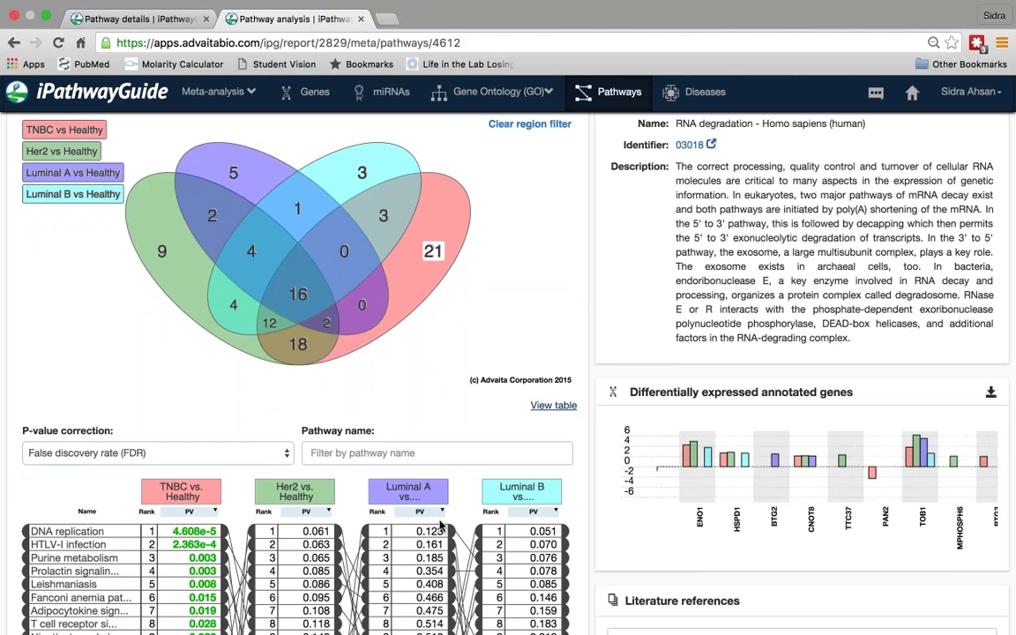
scroll(441, 525, "down", 2)
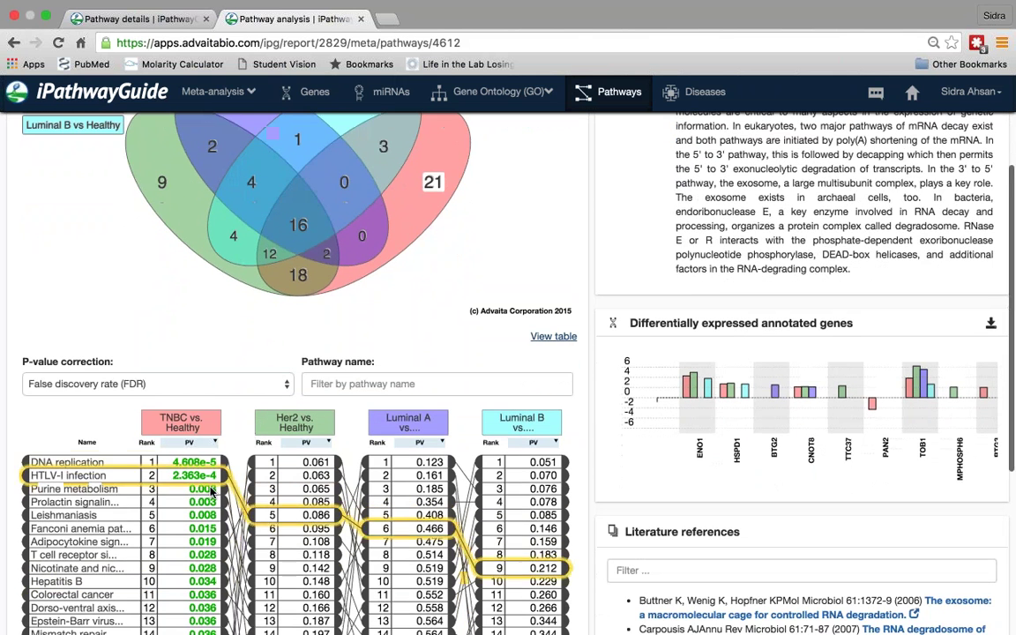
left_click(163, 462)
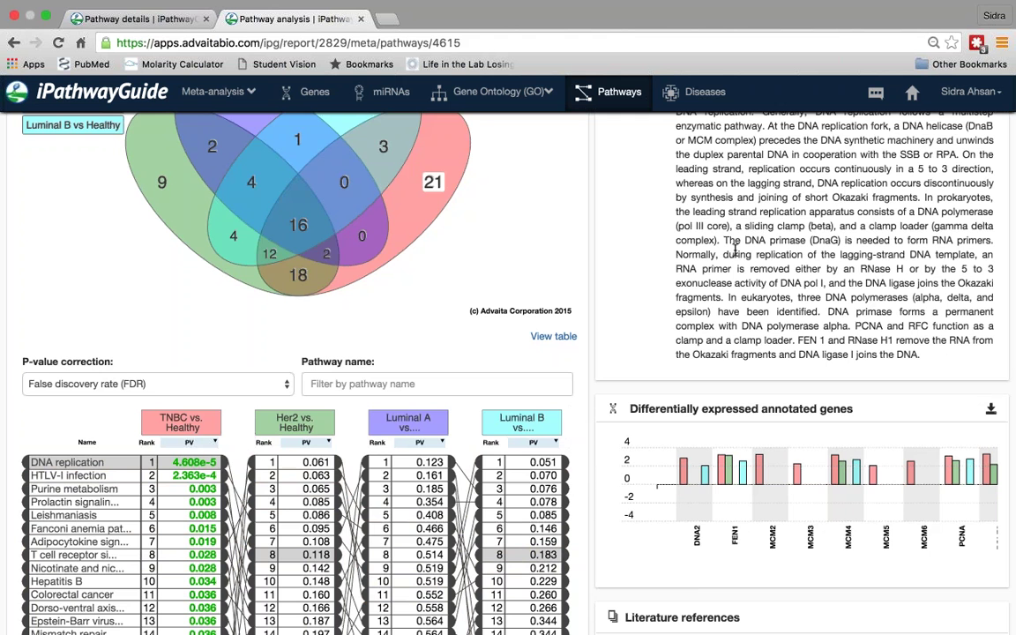
Examine the DNA replication pathway's description and its differentially expressed genes across the four contrasts, including the MCM genes
scroll(745, 291, "up", 3)
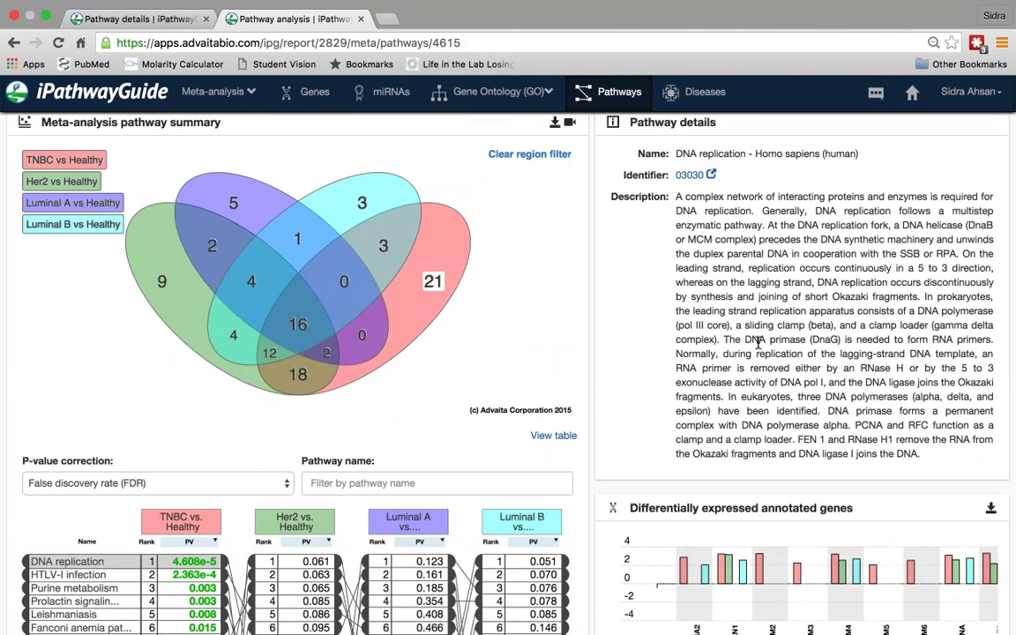
scroll(756, 343, "down", 3)
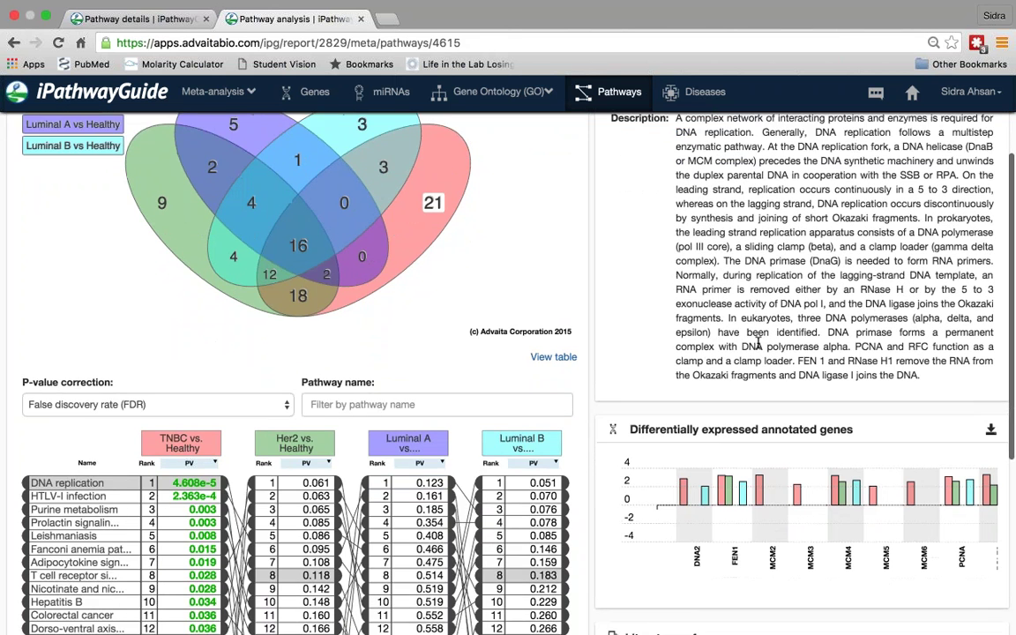
scroll(699, 516, "down", 1)
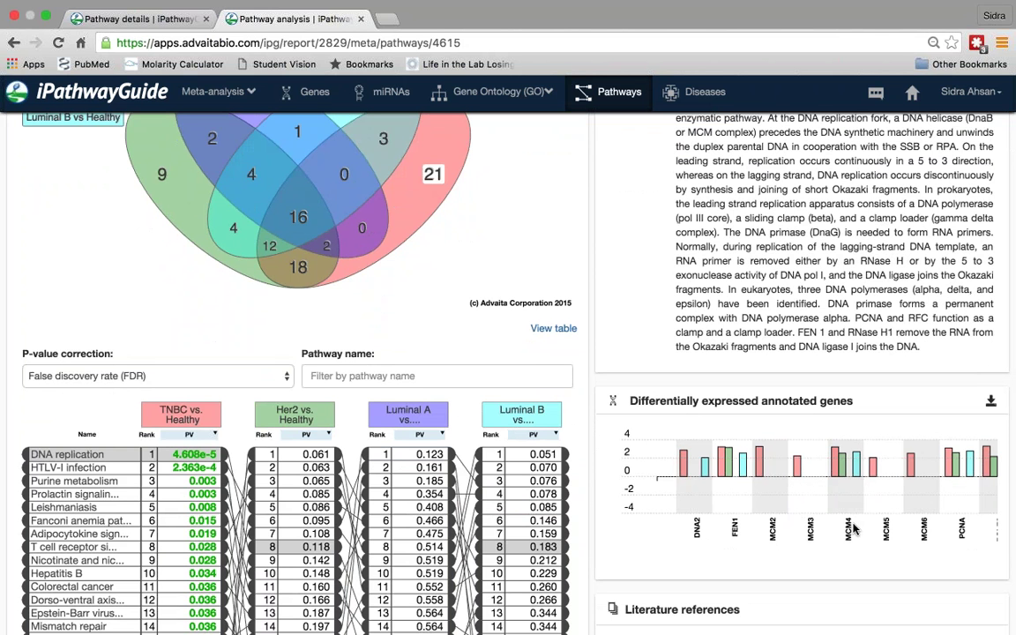
left_click_drag(925, 463, 772, 527)
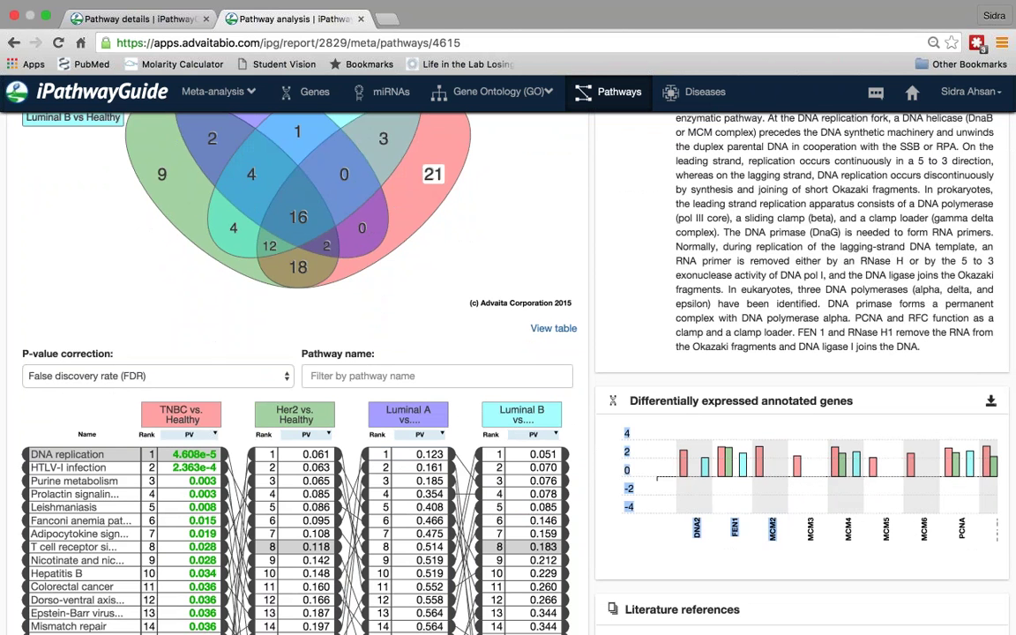
scroll(803, 481, "right", 10)
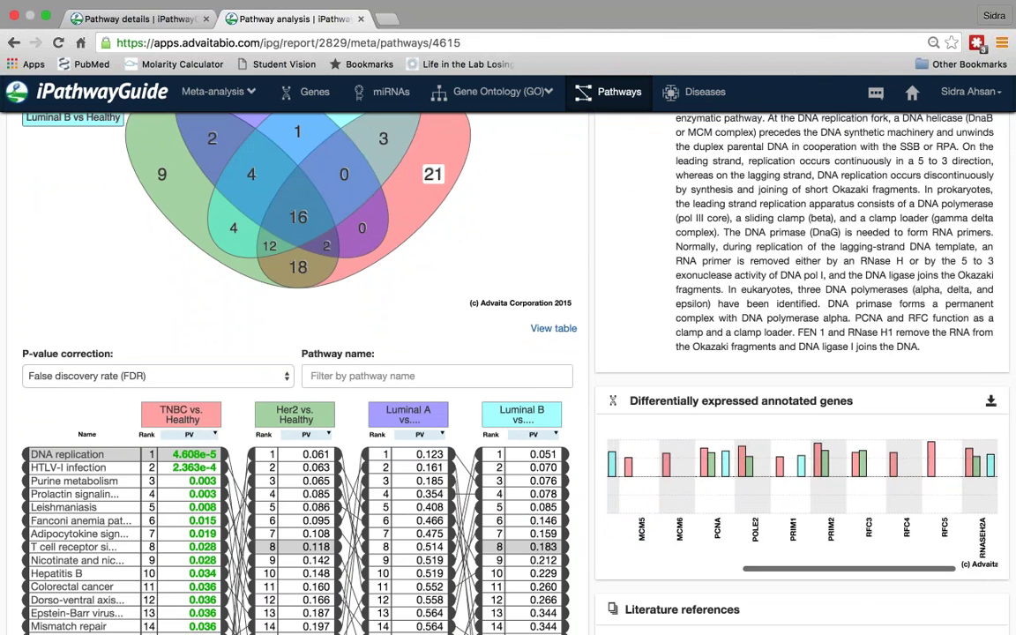
scroll(802, 480, "left", 10)
scroll(802, 480, "left", 2)
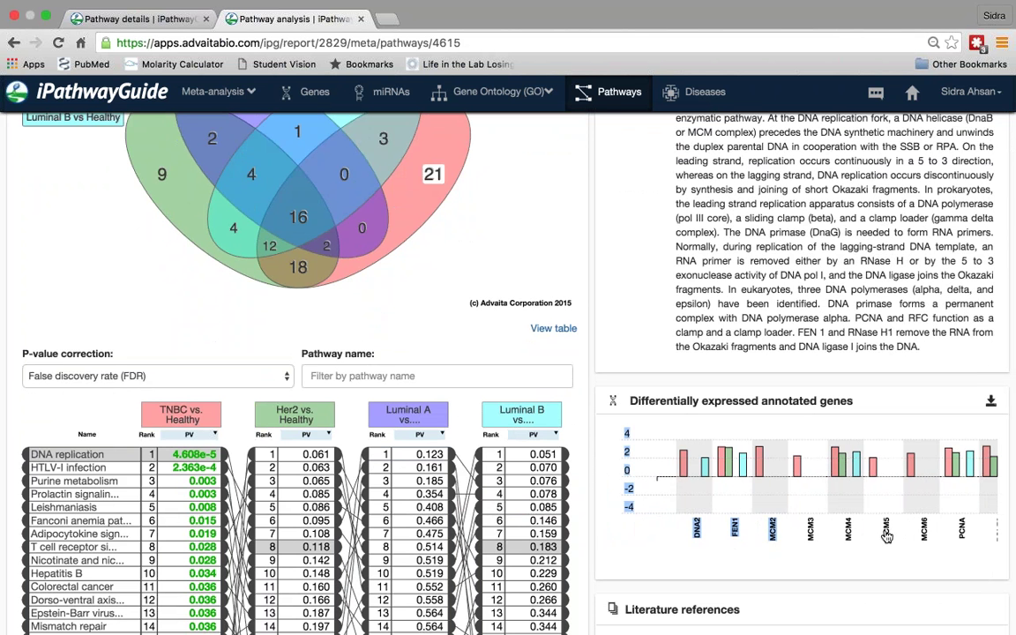
scroll(886, 536, "right", 3)
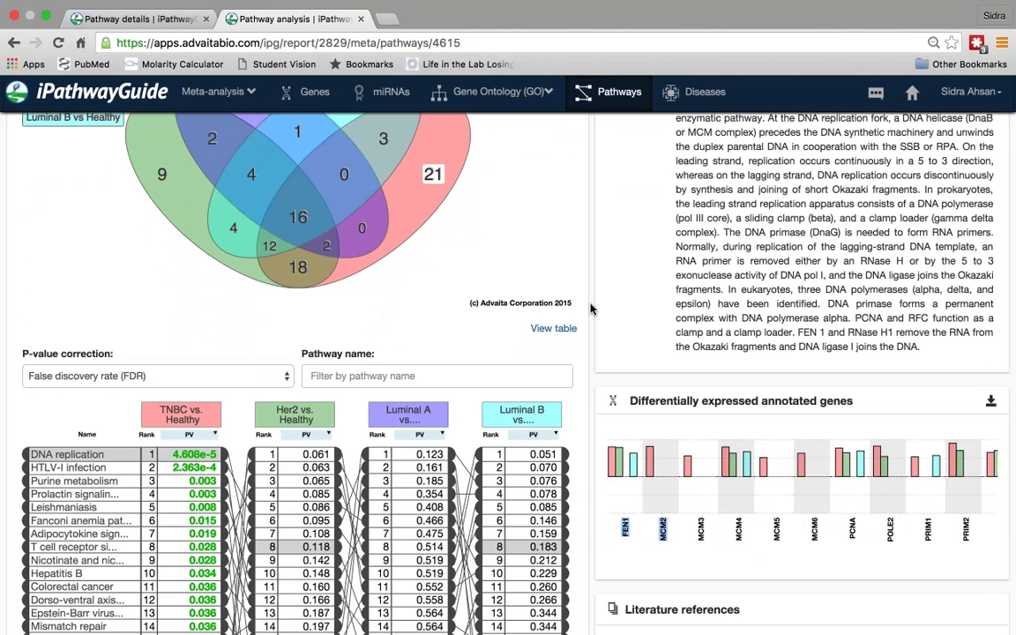
scroll(591, 307, "up", 1)
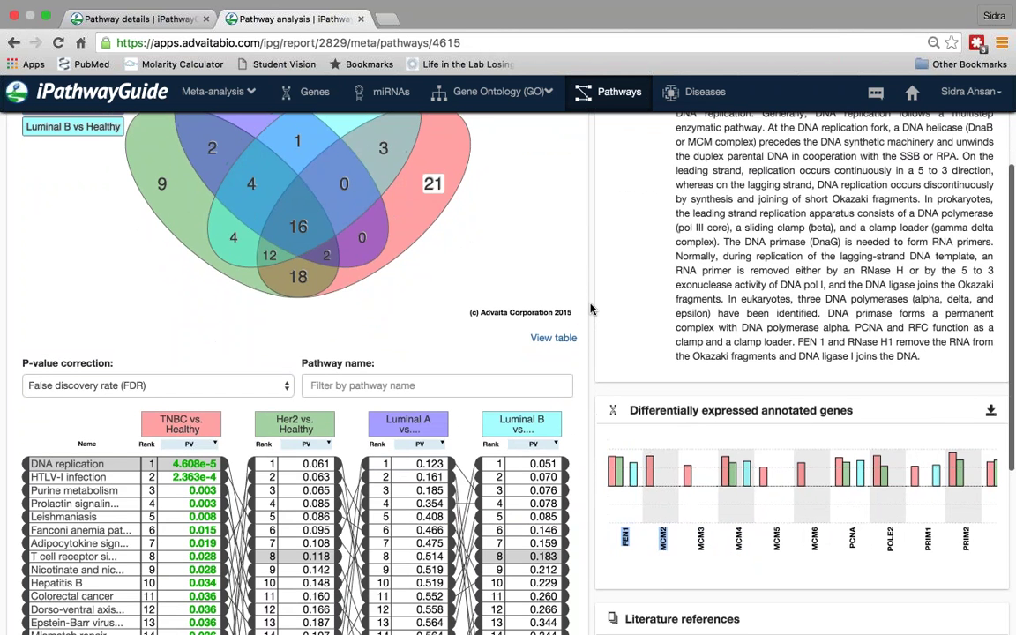
scroll(590, 308, "up", 3)
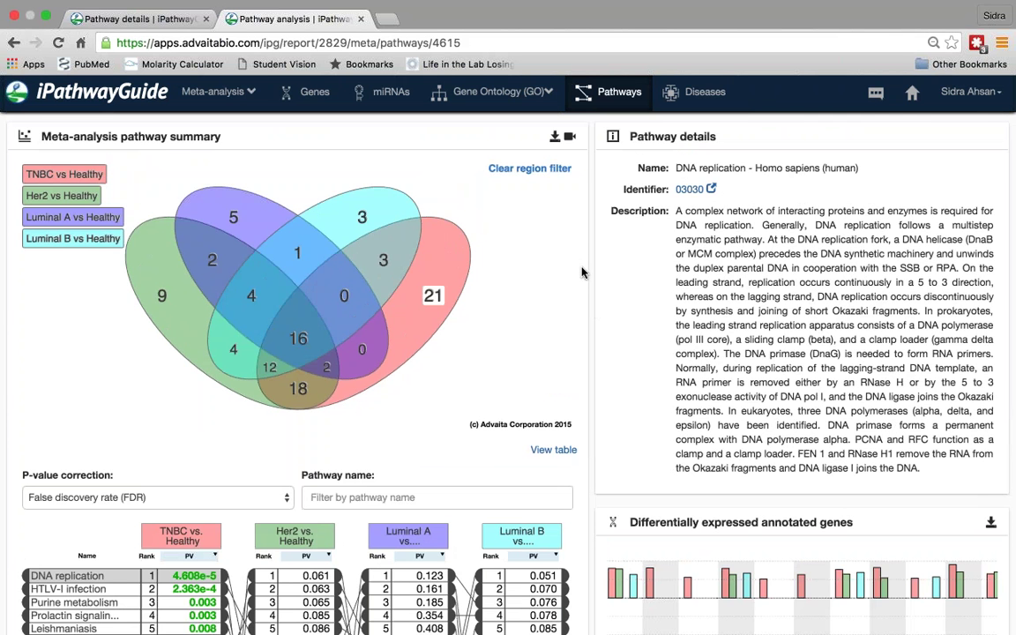
Open the Gene Ontology meta-analysis for biological processes and filter the terms to those unique to TNBC vs Healthy
left_click(551, 98)
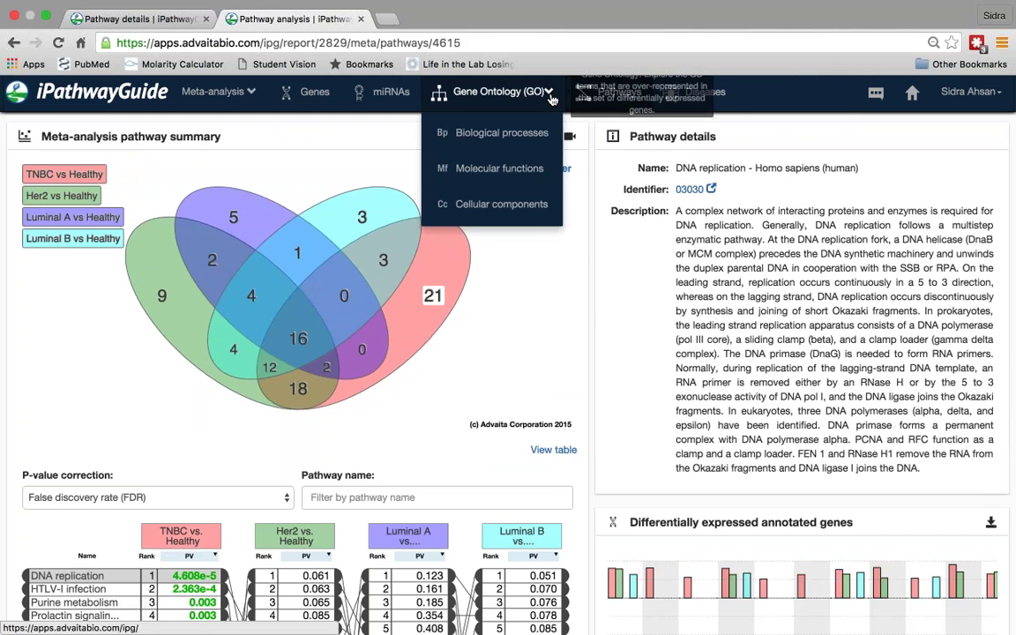
left_click(514, 134)
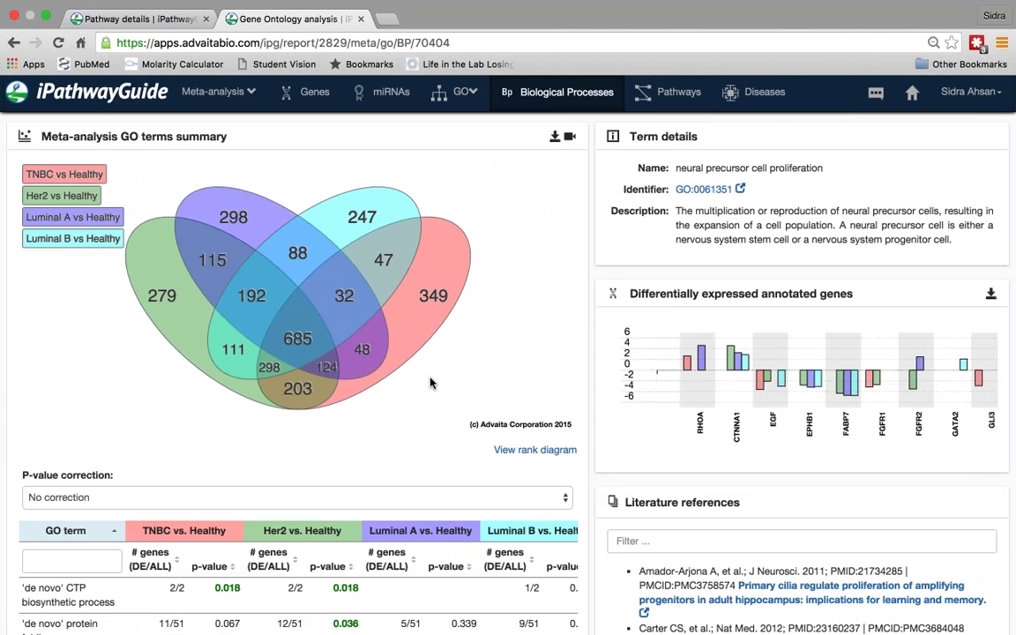
left_click(432, 298)
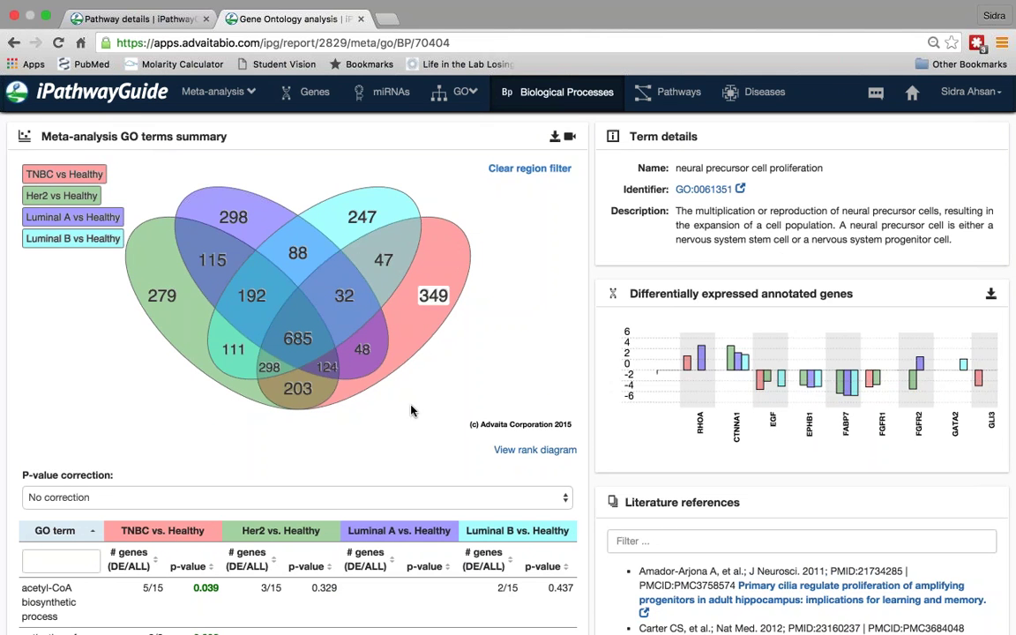
scroll(411, 410, "down", 1)
scroll(411, 410, "down", 1)
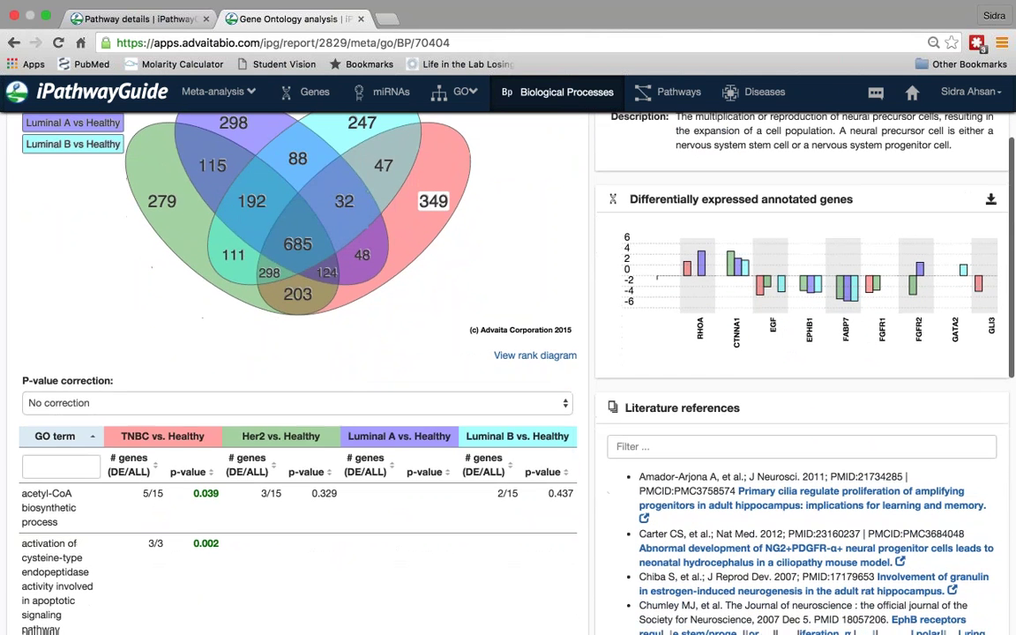
Set the p-value correction to Elim pruning and show the TNBC-specific biological processes as a rank diagram
left_click(561, 403)
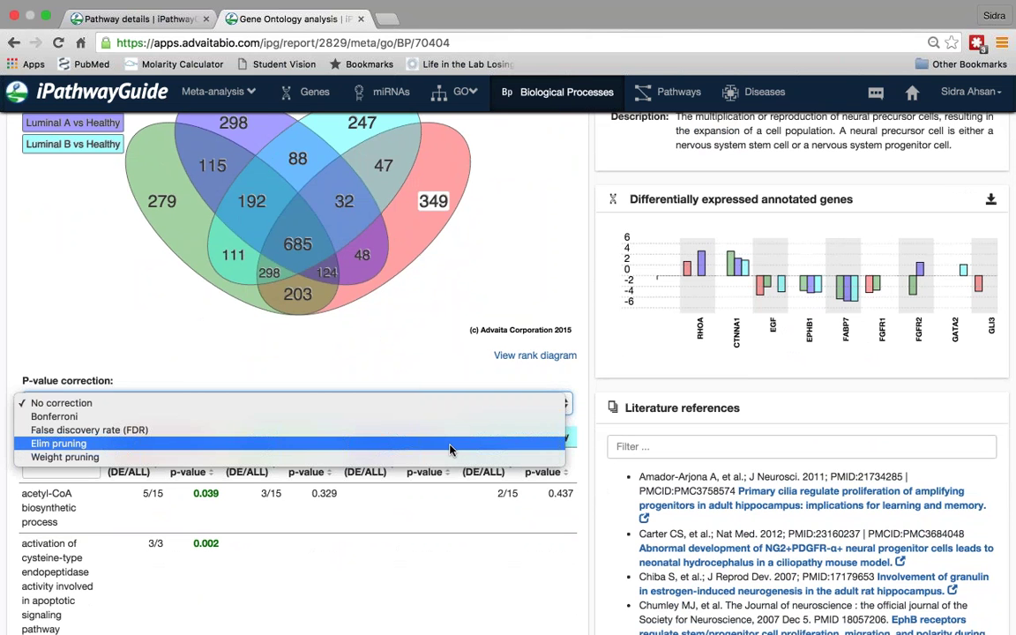
left_click(450, 448)
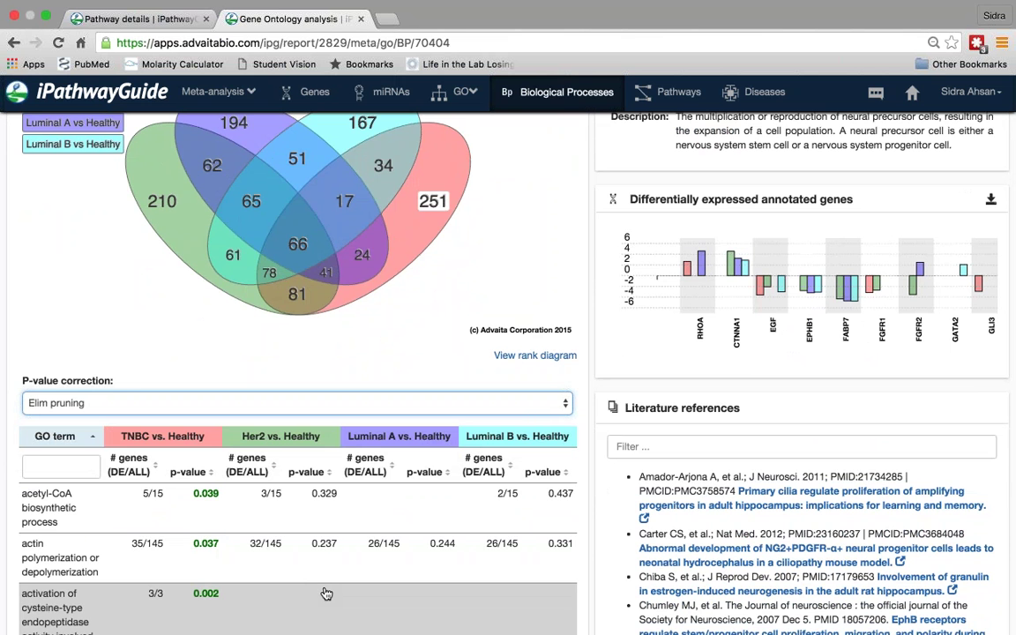
scroll(327, 594, "down", 5)
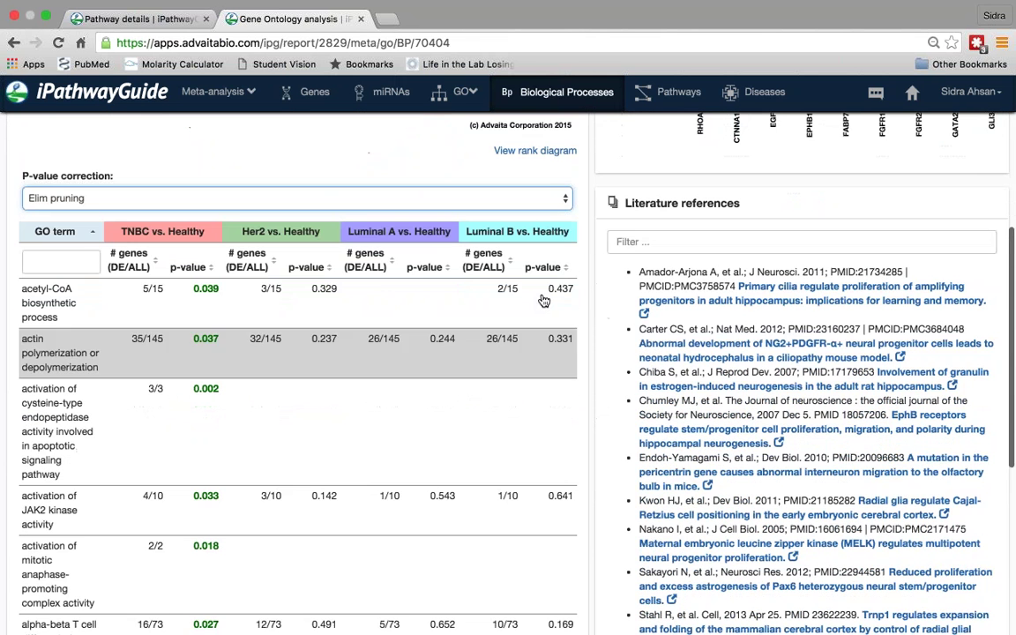
left_click(533, 151)
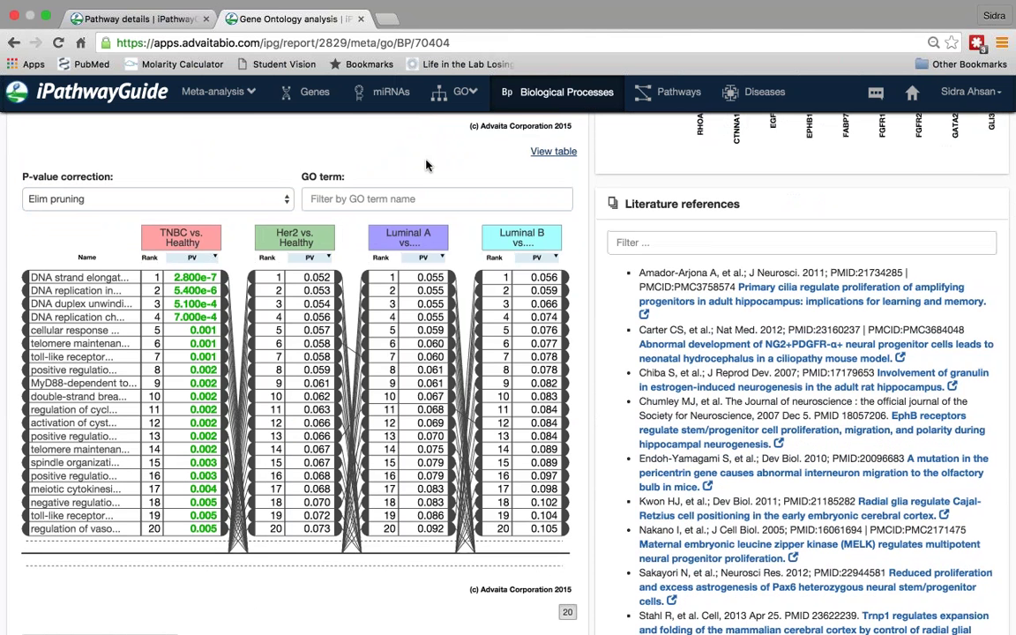
Load the DNA replication initiation term from the rank diagram and examine its description and differentially expressed annotated genes
scroll(426, 165, "up", 3)
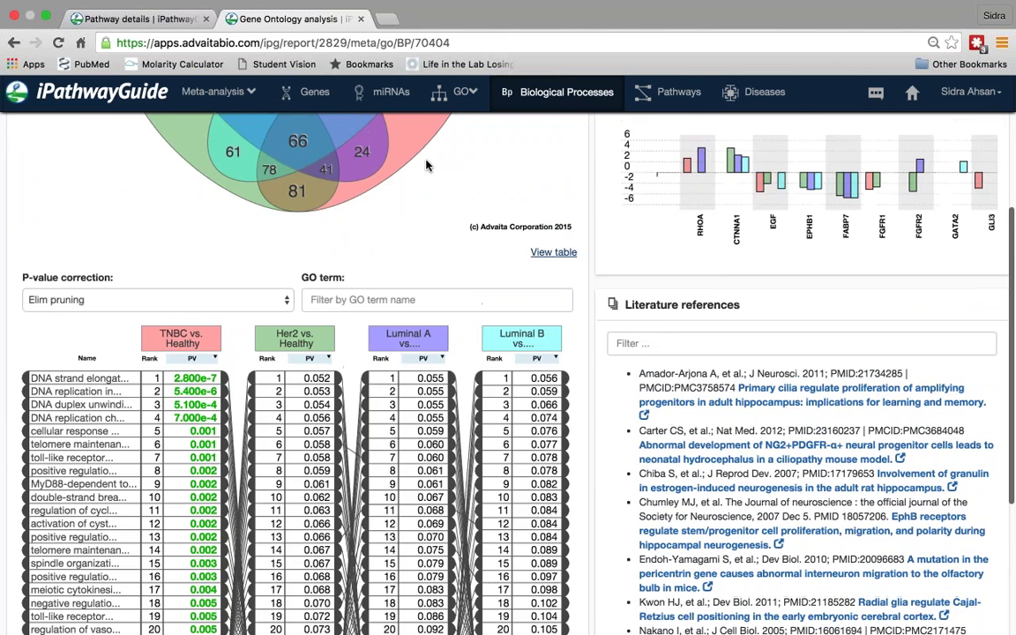
scroll(426, 165, "up", 2)
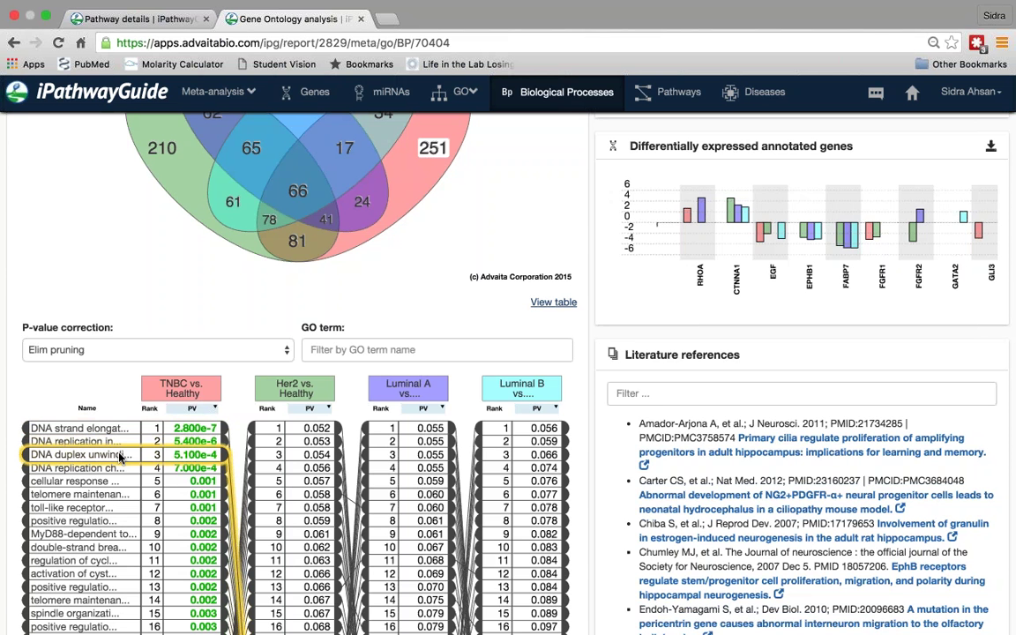
left_click(112, 443)
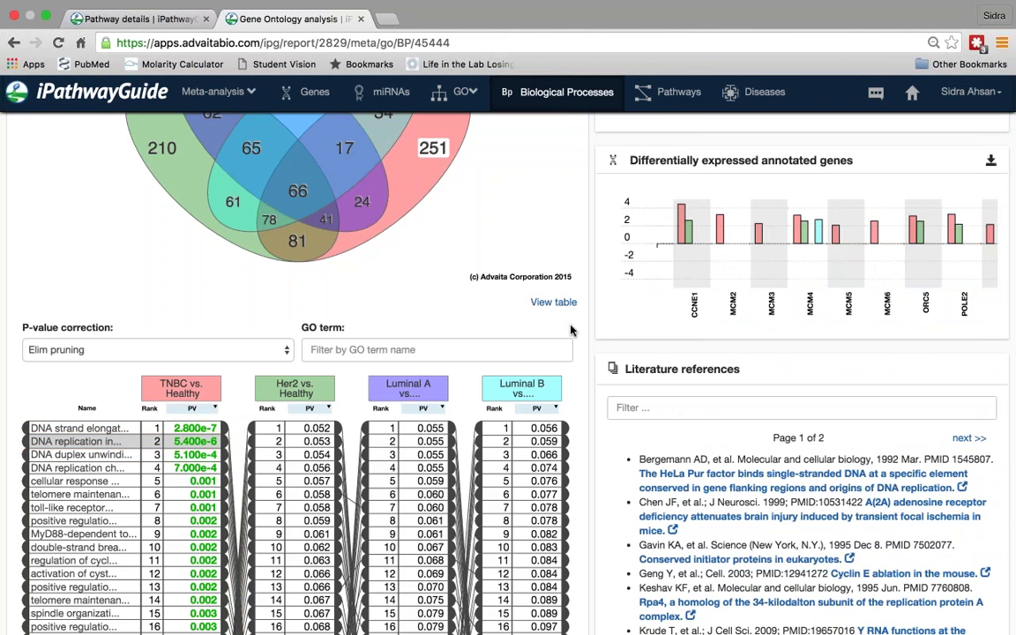
scroll(571, 330, "up", 3)
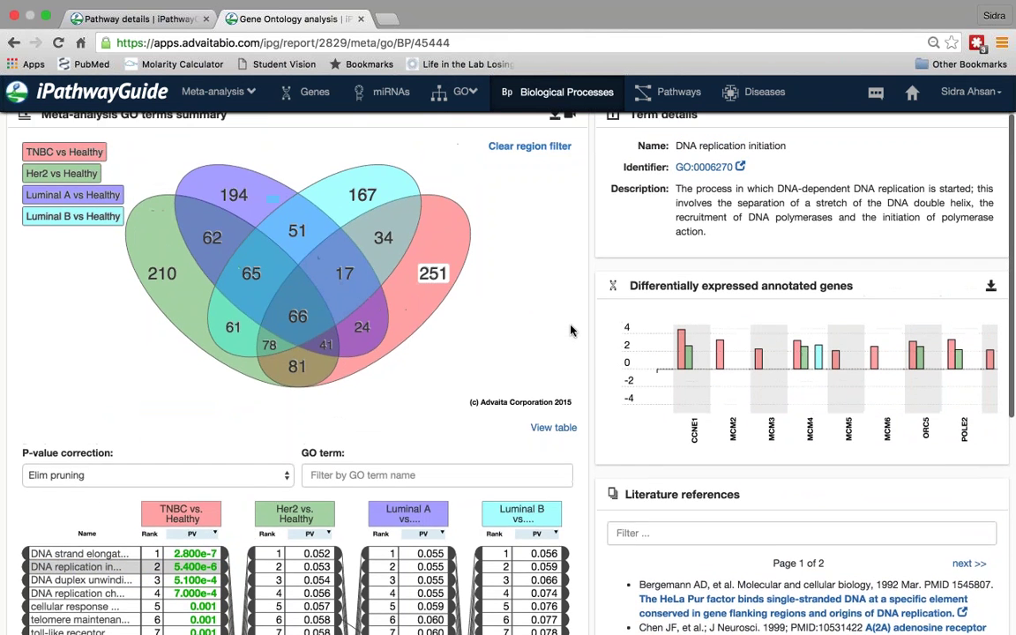
scroll(570, 329, "up", 1)
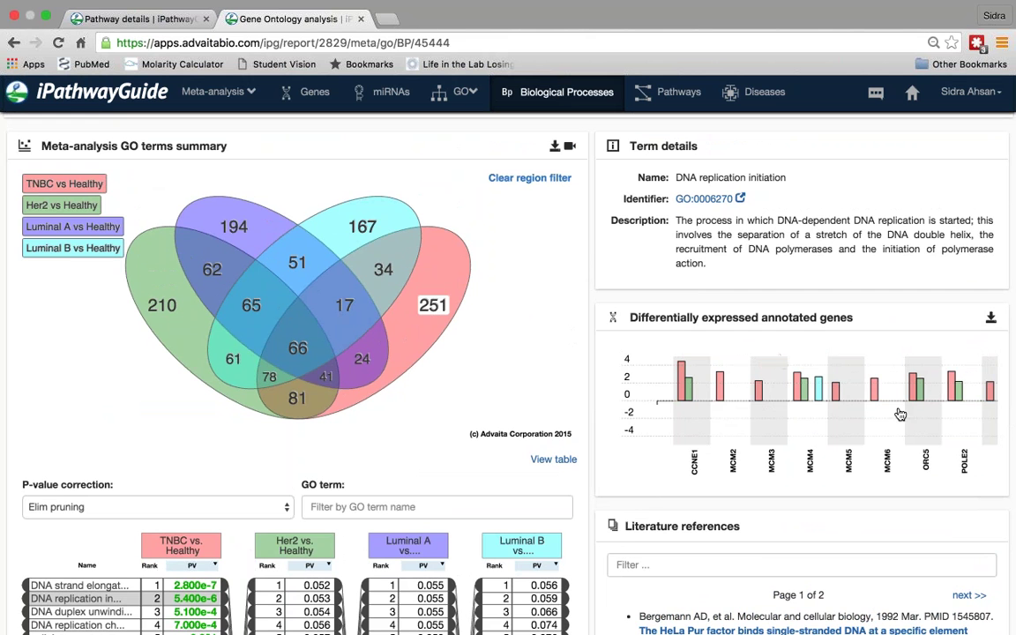
scroll(844, 450, "right", 2)
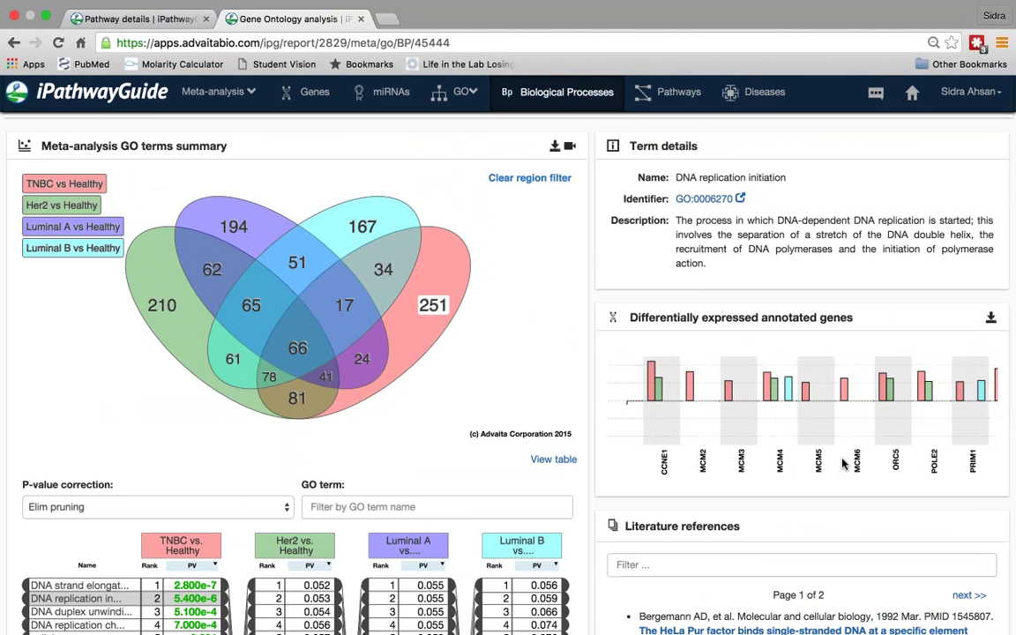
Open the MCM2 gene from the annotated genes chart and examine its summary and expression change by contrast
scroll(843, 462, "left", 2)
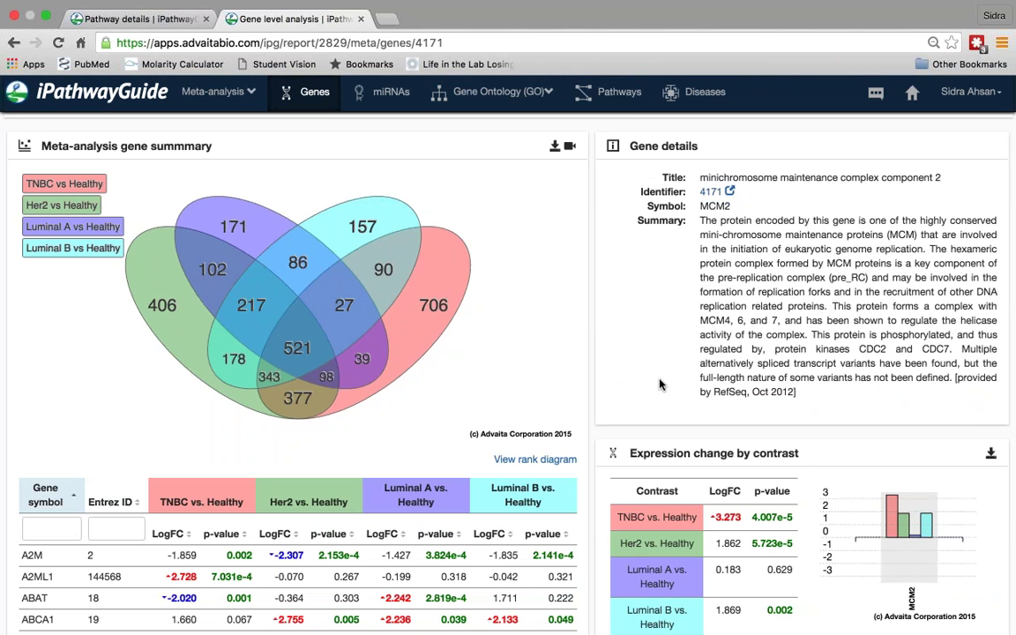
scroll(659, 384, "down", 1)
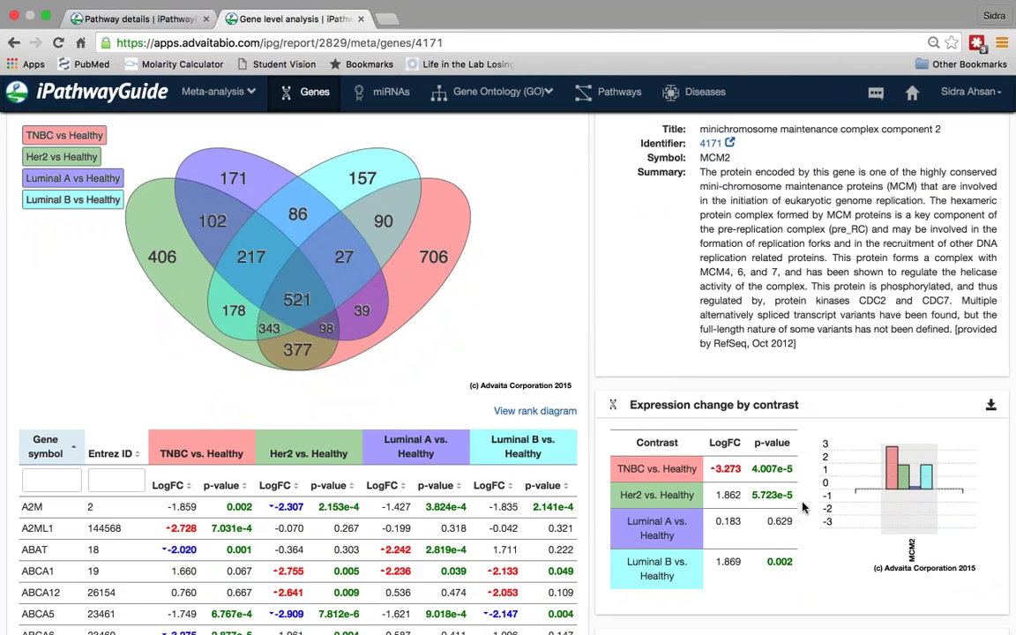
scroll(804, 507, "up", 2)
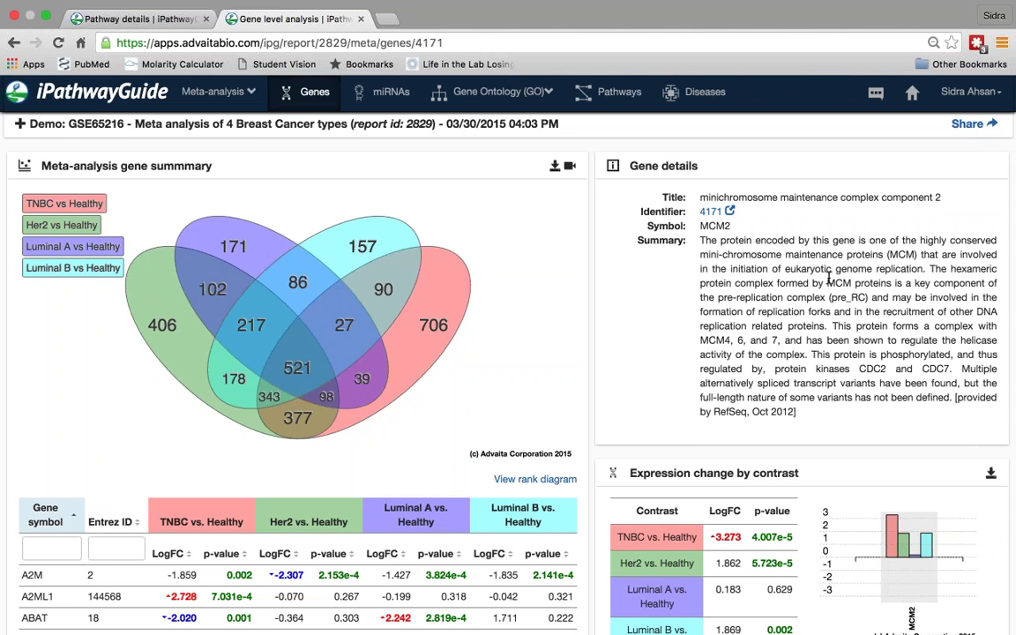
Open the MCM2 gene's NCBI record through its identifier link and read the summary section
left_click(711, 213)
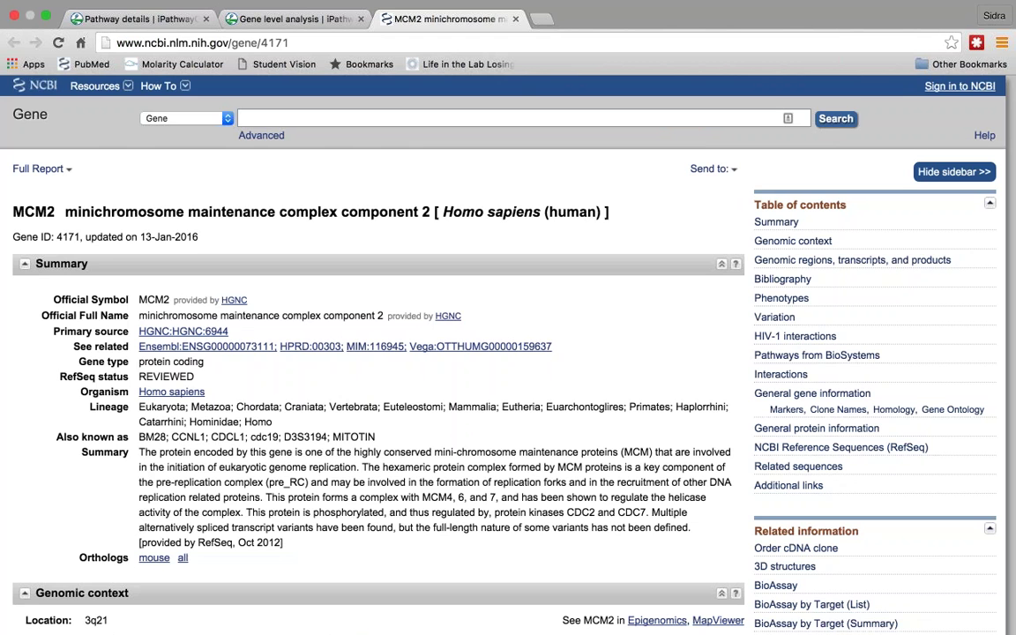
scroll(508, 353, "down", 2)
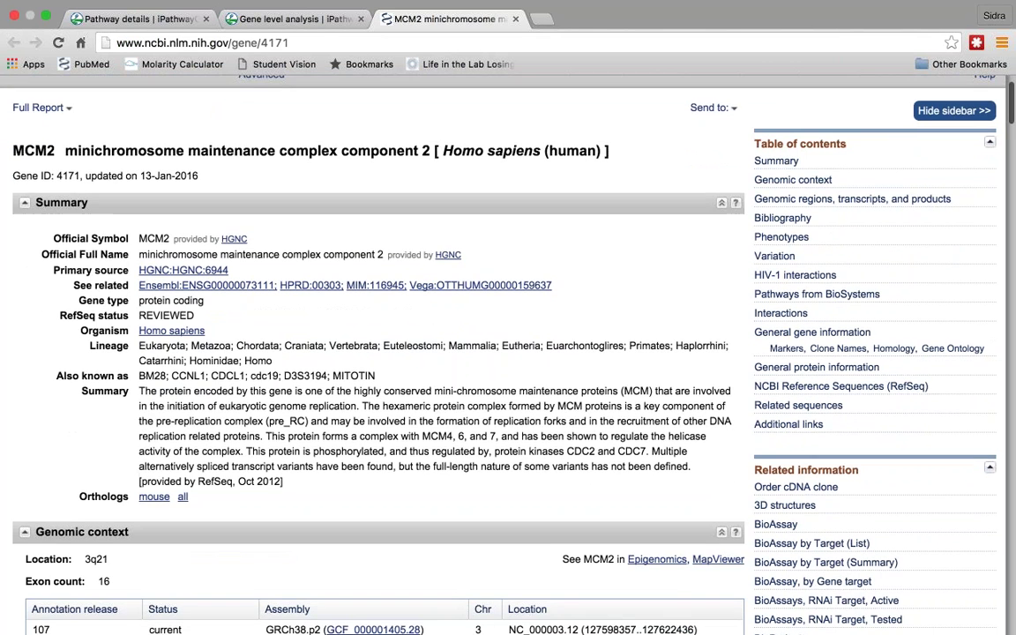
scroll(508, 353, "up", 2)
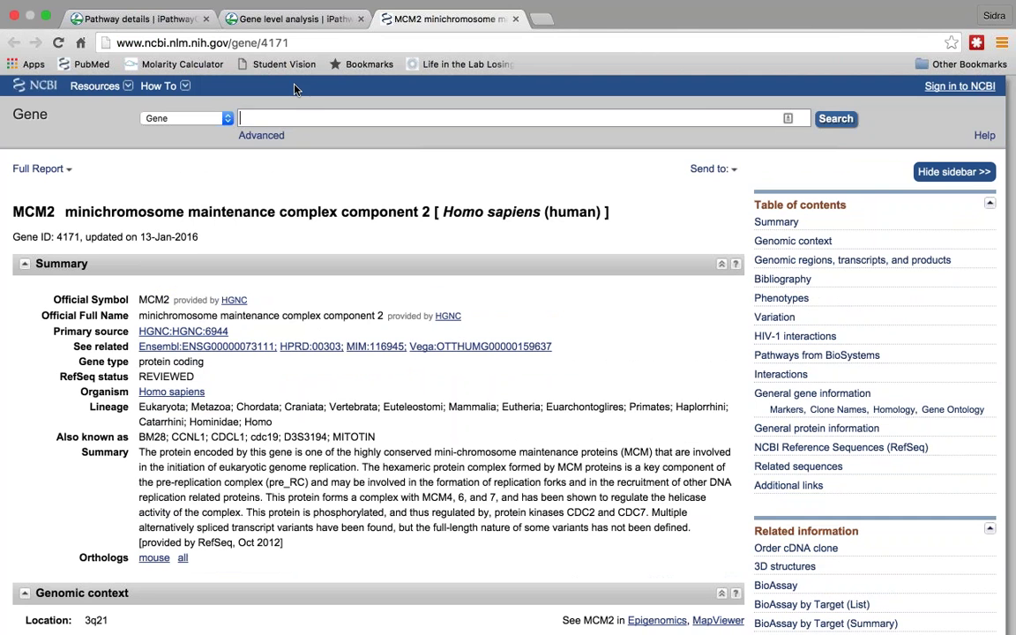
Switch to NCI Webinar 2.pptx in PowerPoint, start the slide show from slide 16 and advance to the TNBC biomarker slide
mouse_move(48, 4)
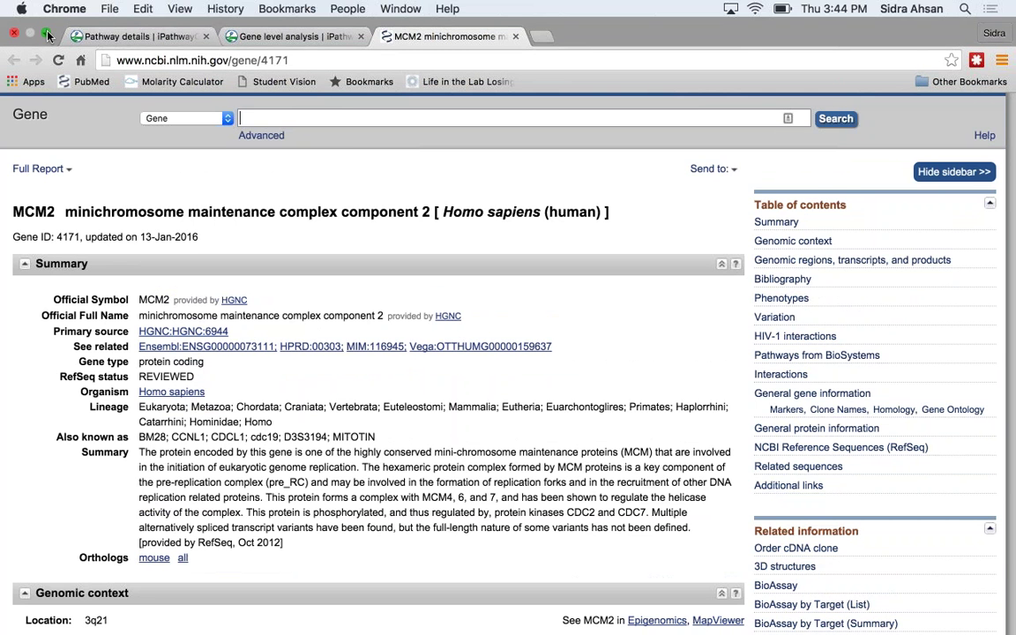
left_click(49, 35)
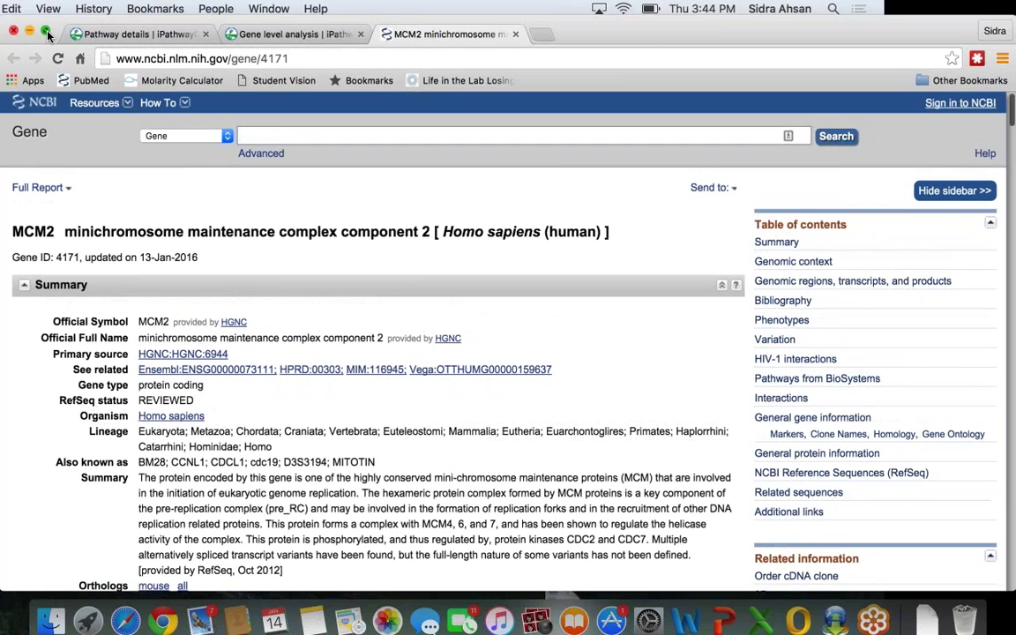
left_click(722, 610)
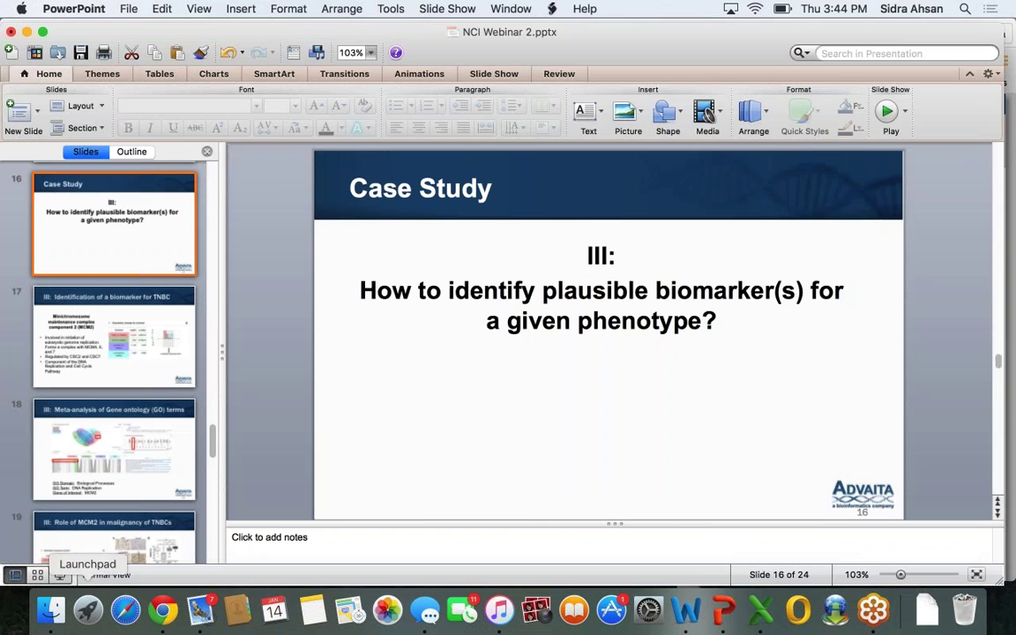
left_click(61, 575)
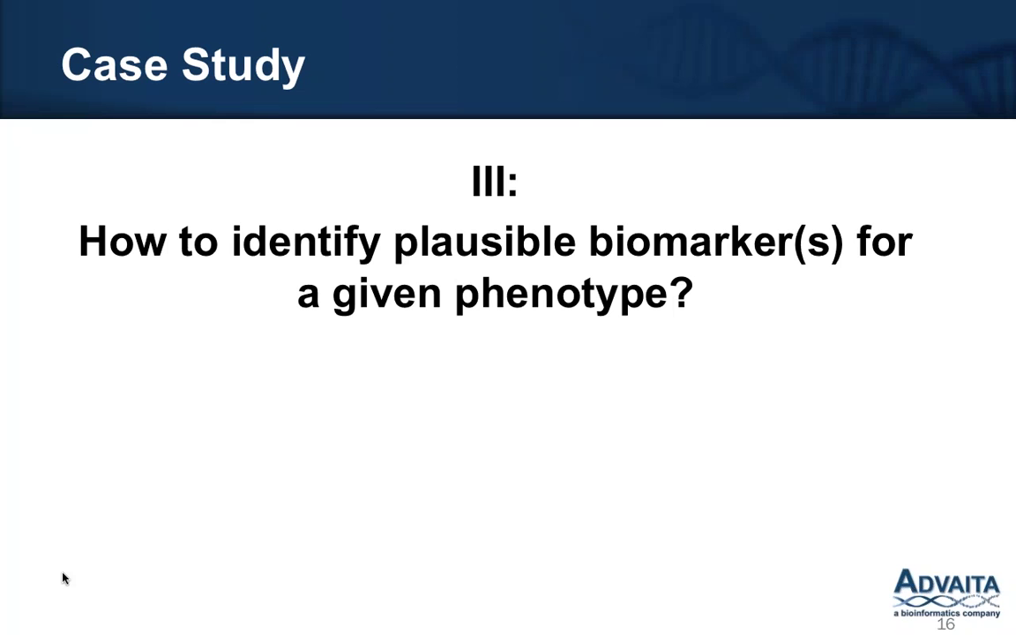
left_click(63, 577)
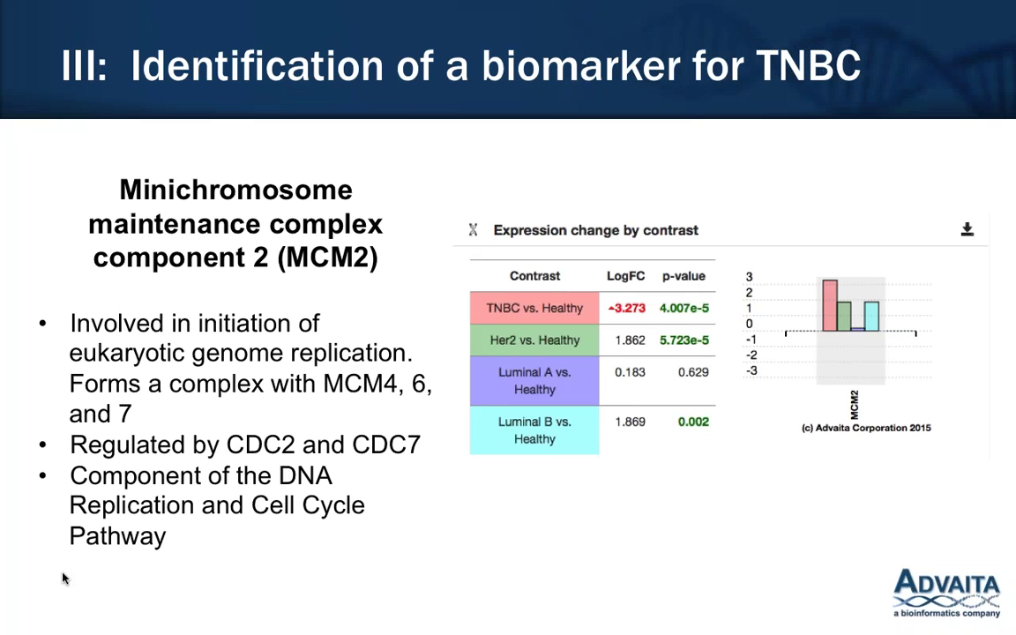